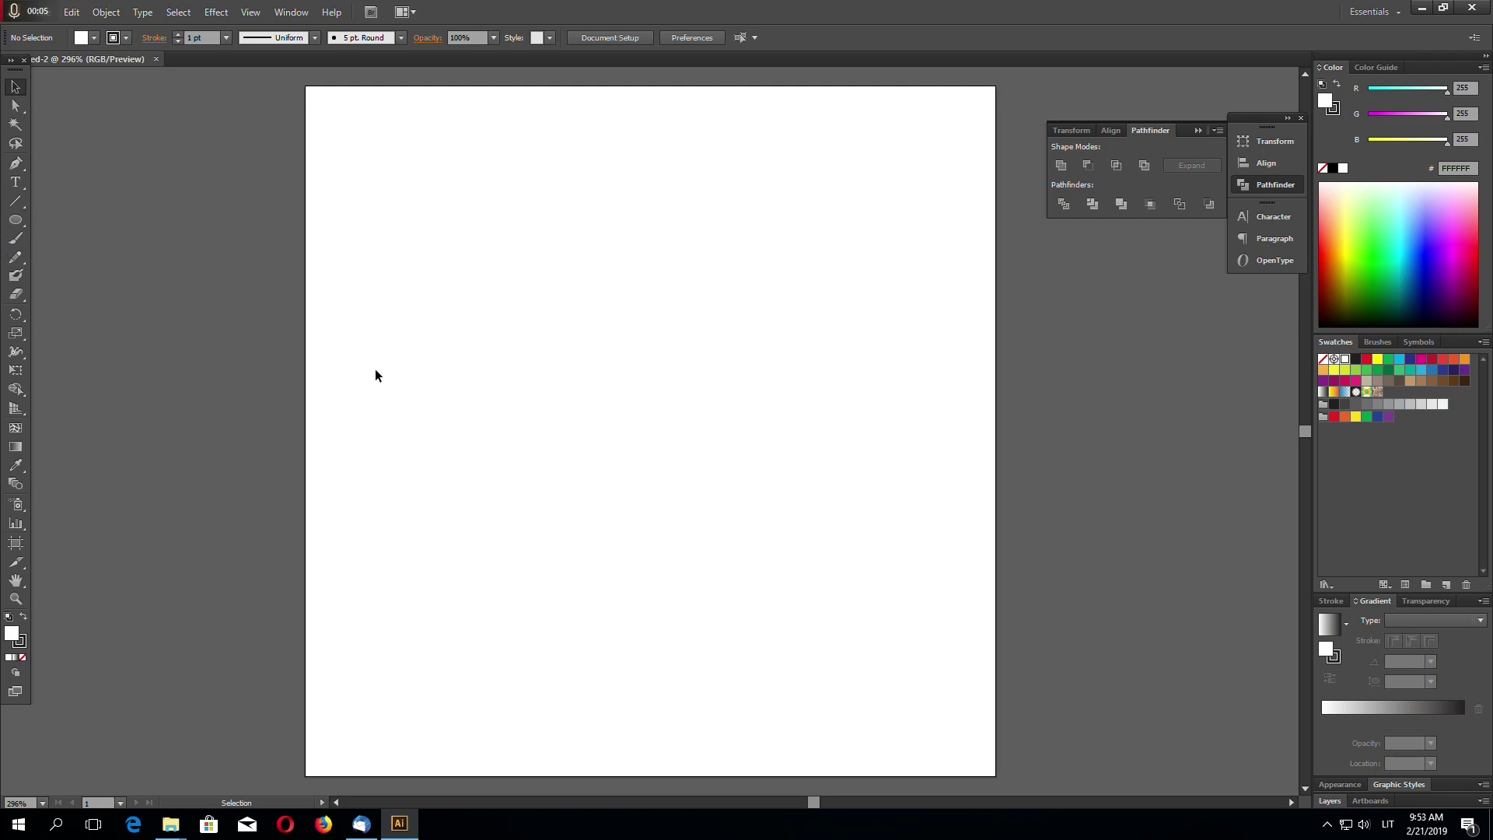
# Step: Zoom in to 300% and pick the Rectangle Tool from the Ellipse tool flyout
pyautogui.hotkey('ctrl', '-')
pyautogui.hotkey('ctrl', '+')
pyautogui.click(15, 223)
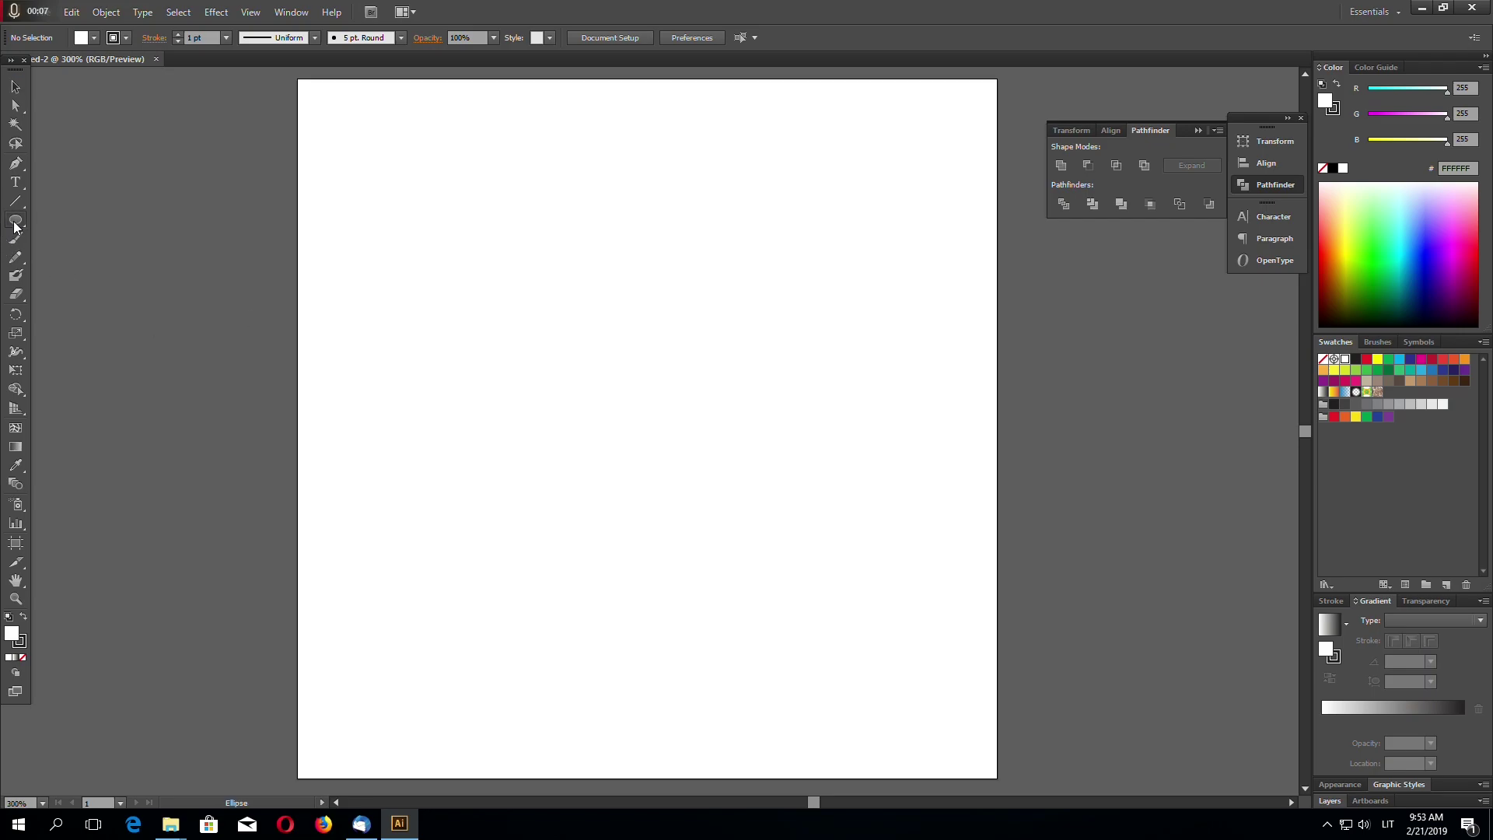
pyautogui.moveTo(19, 226); pyautogui.dragTo(85, 220)
pyautogui.scroll(-1, 578, 413)
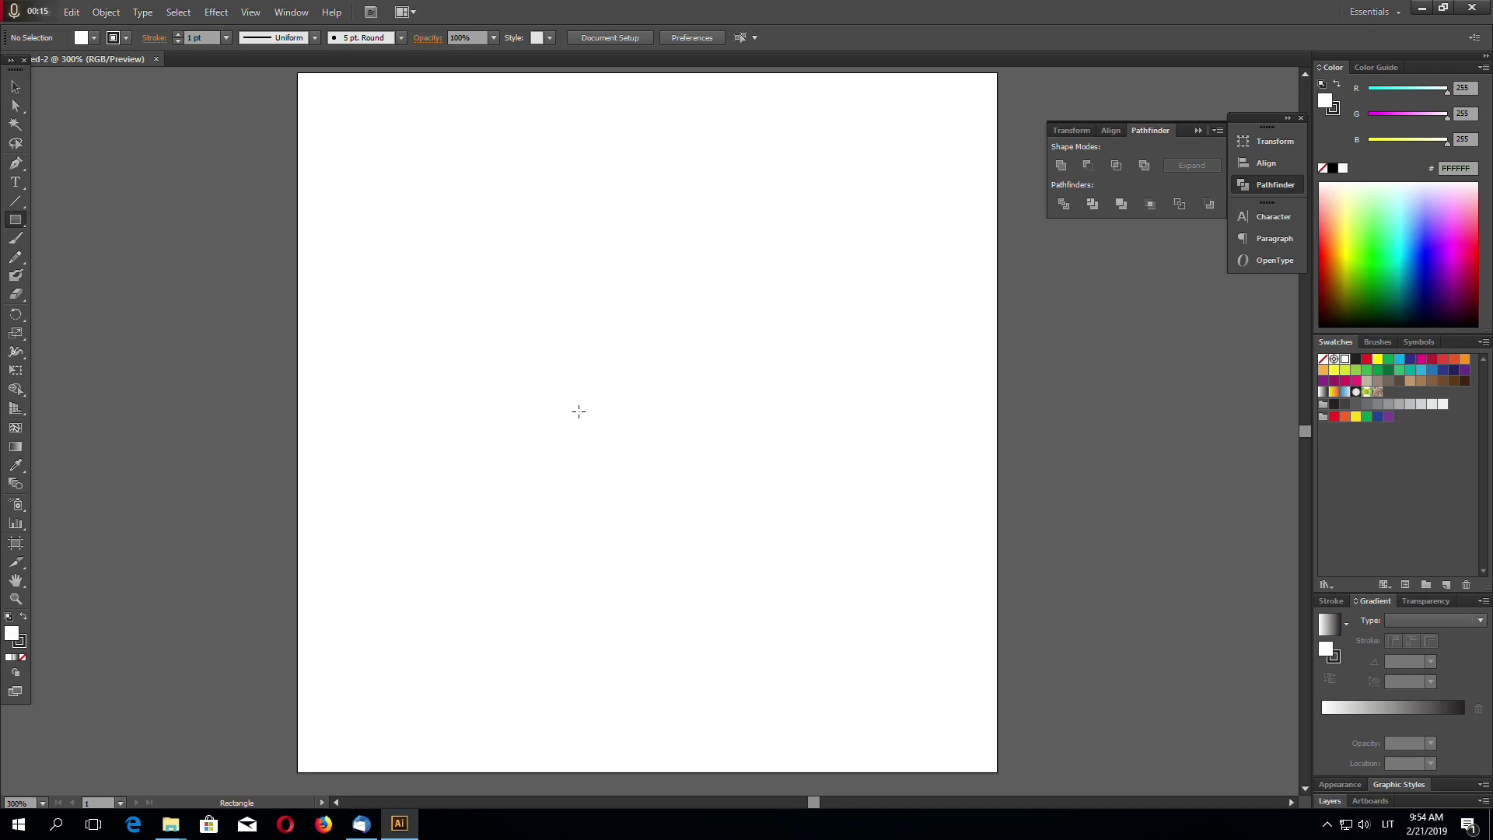
pyautogui.scroll(2, 497, 443)
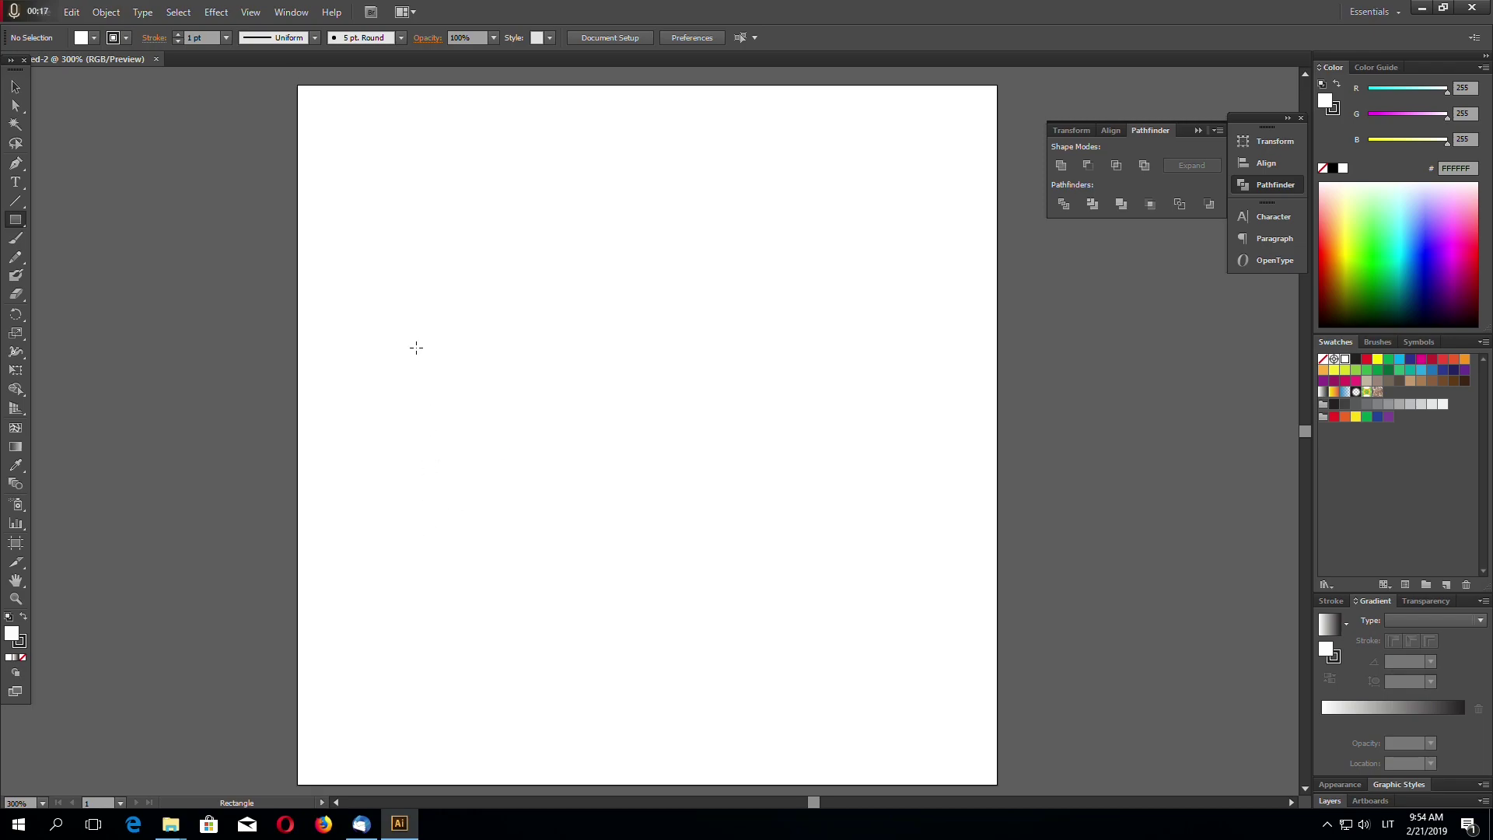
# Step: Draw a tall thin flagpole rectangle with no stroke and a linear gradient fill
pyautogui.moveTo(410, 308); pyautogui.dragTo(424, 654)
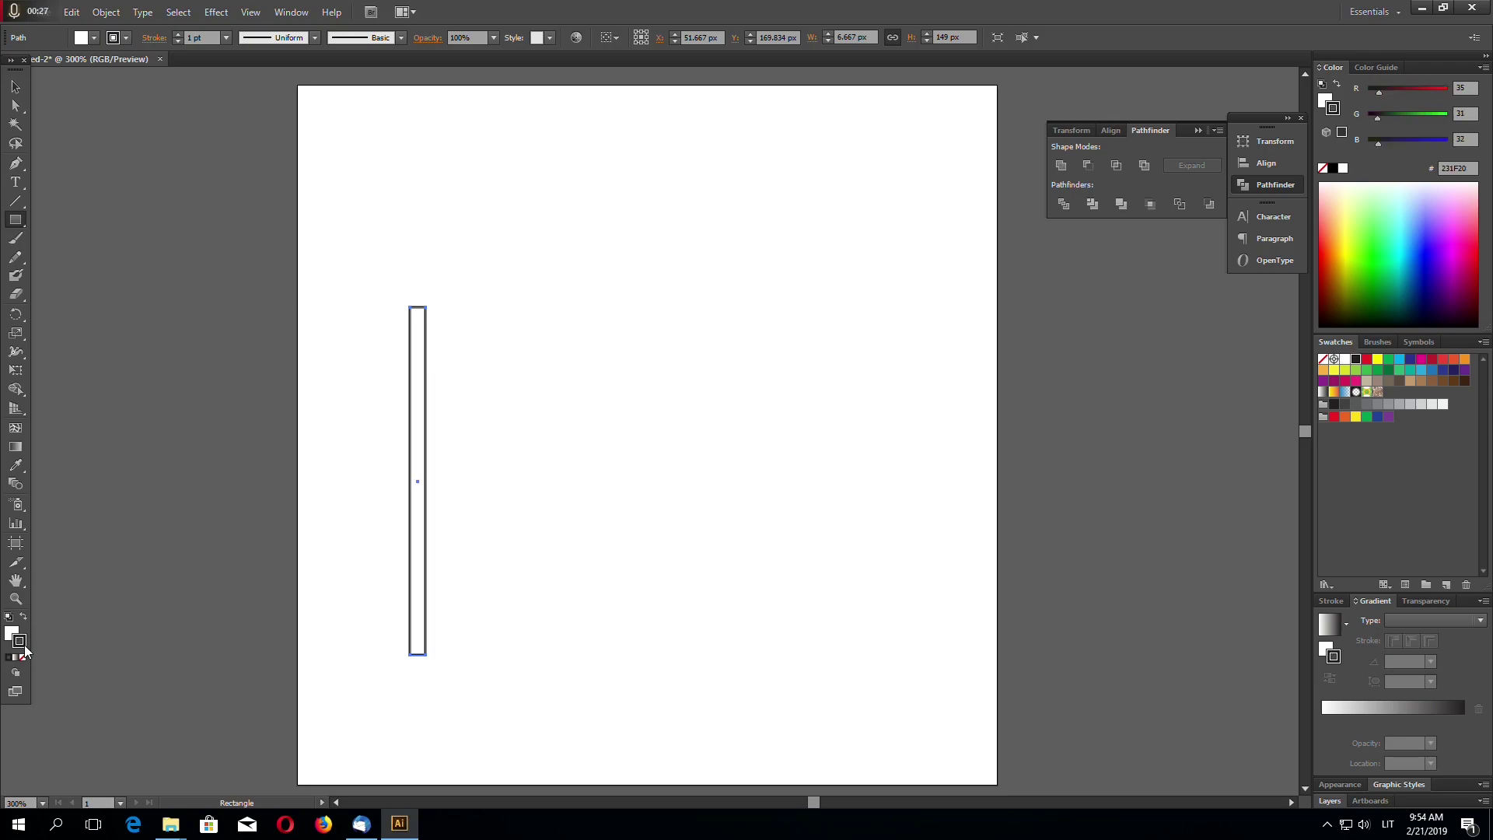
pyautogui.click(22, 657)
pyautogui.click(16, 87)
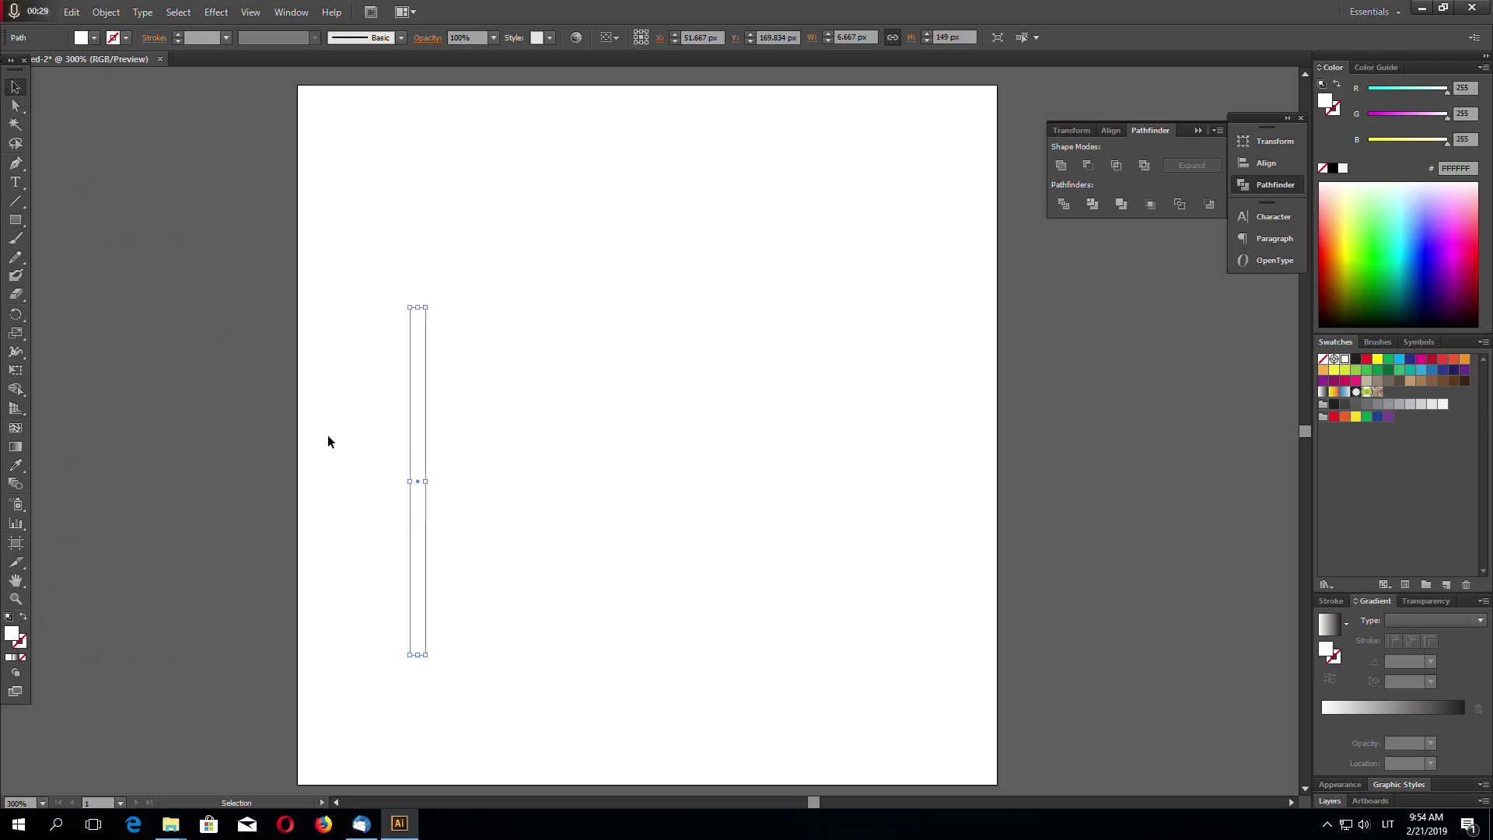
pyautogui.click(16, 658)
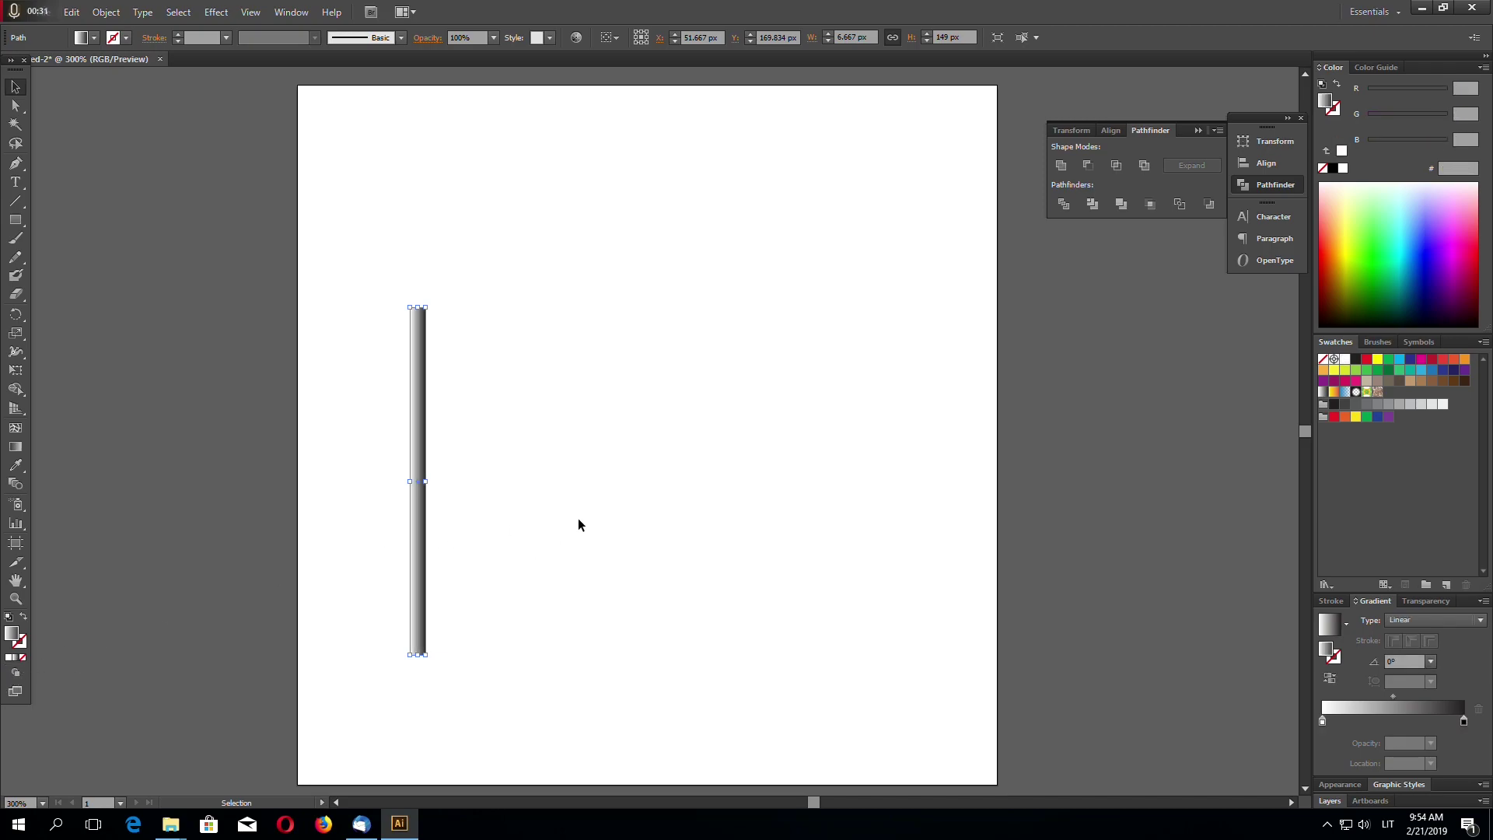
pyautogui.hotkey('ctrl', '+')
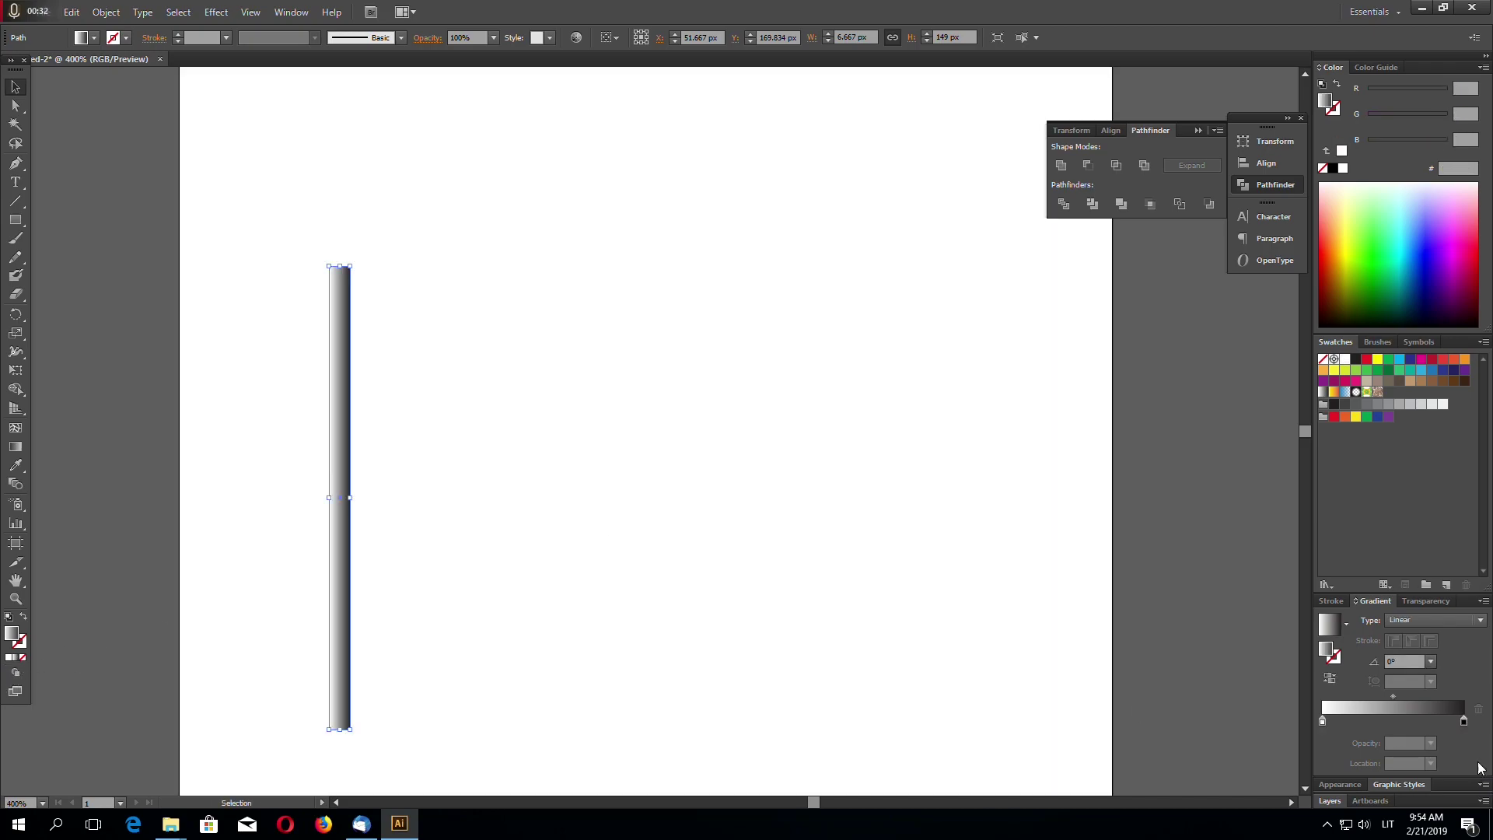
# Step: Add a gradient stop at 88.17% and switch the Color panel to Grayscale
pyautogui.click(1464, 723)
pyautogui.click(1448, 722)
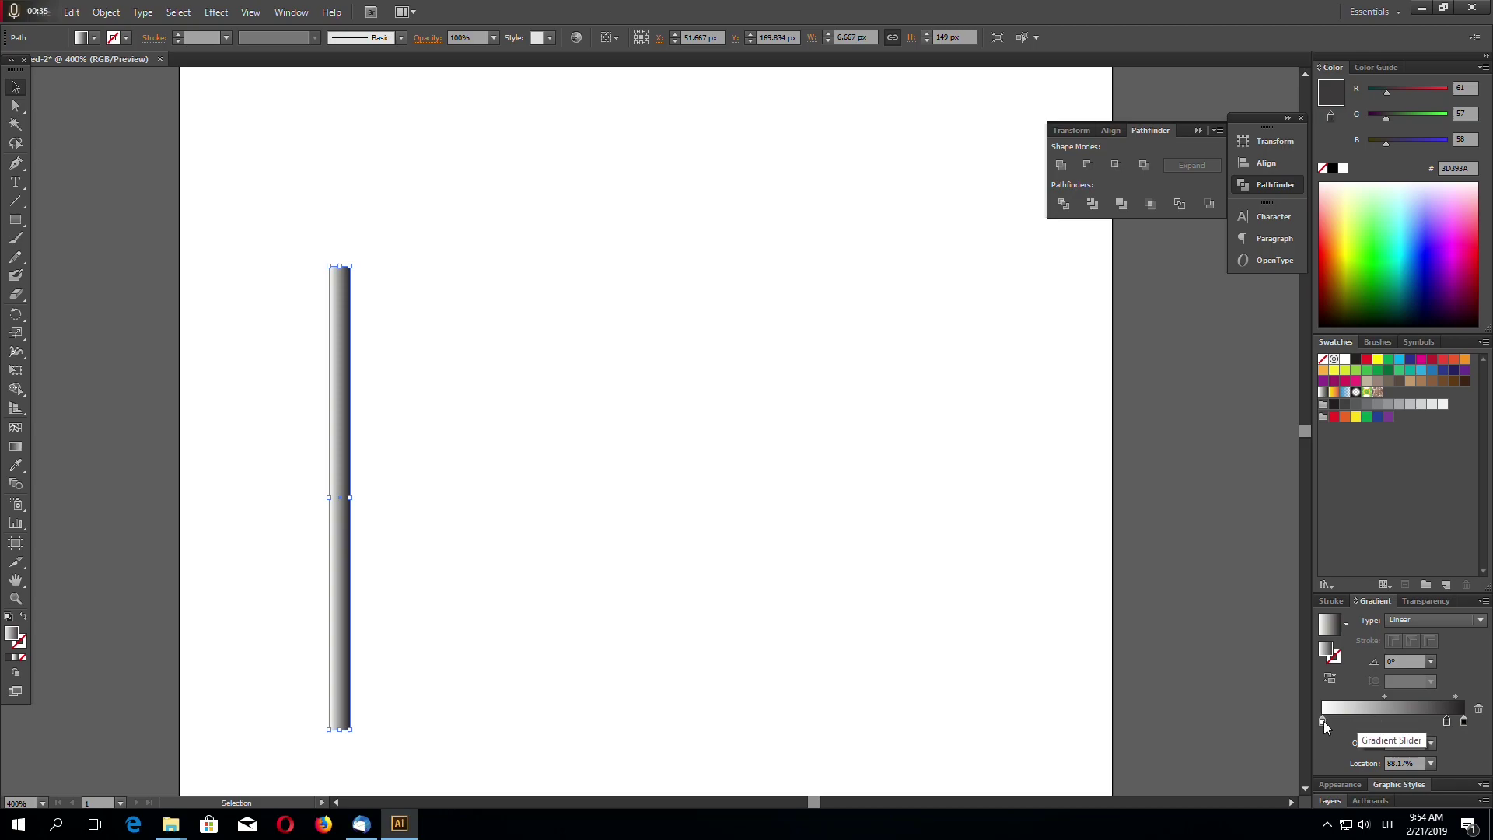
pyautogui.click(1323, 723)
pyautogui.click(1446, 722)
pyautogui.click(1445, 738)
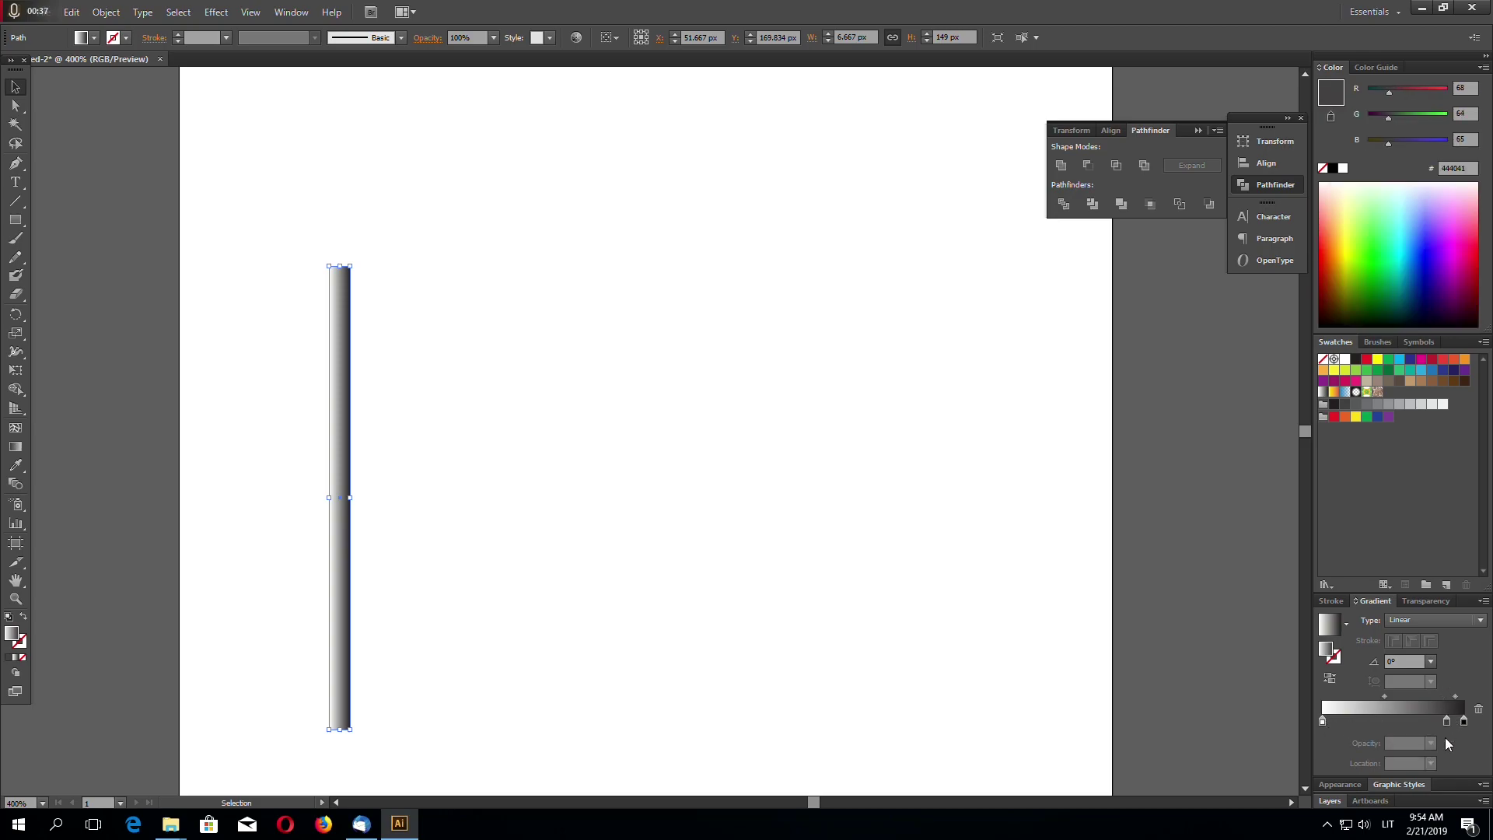
pyautogui.click(1447, 722)
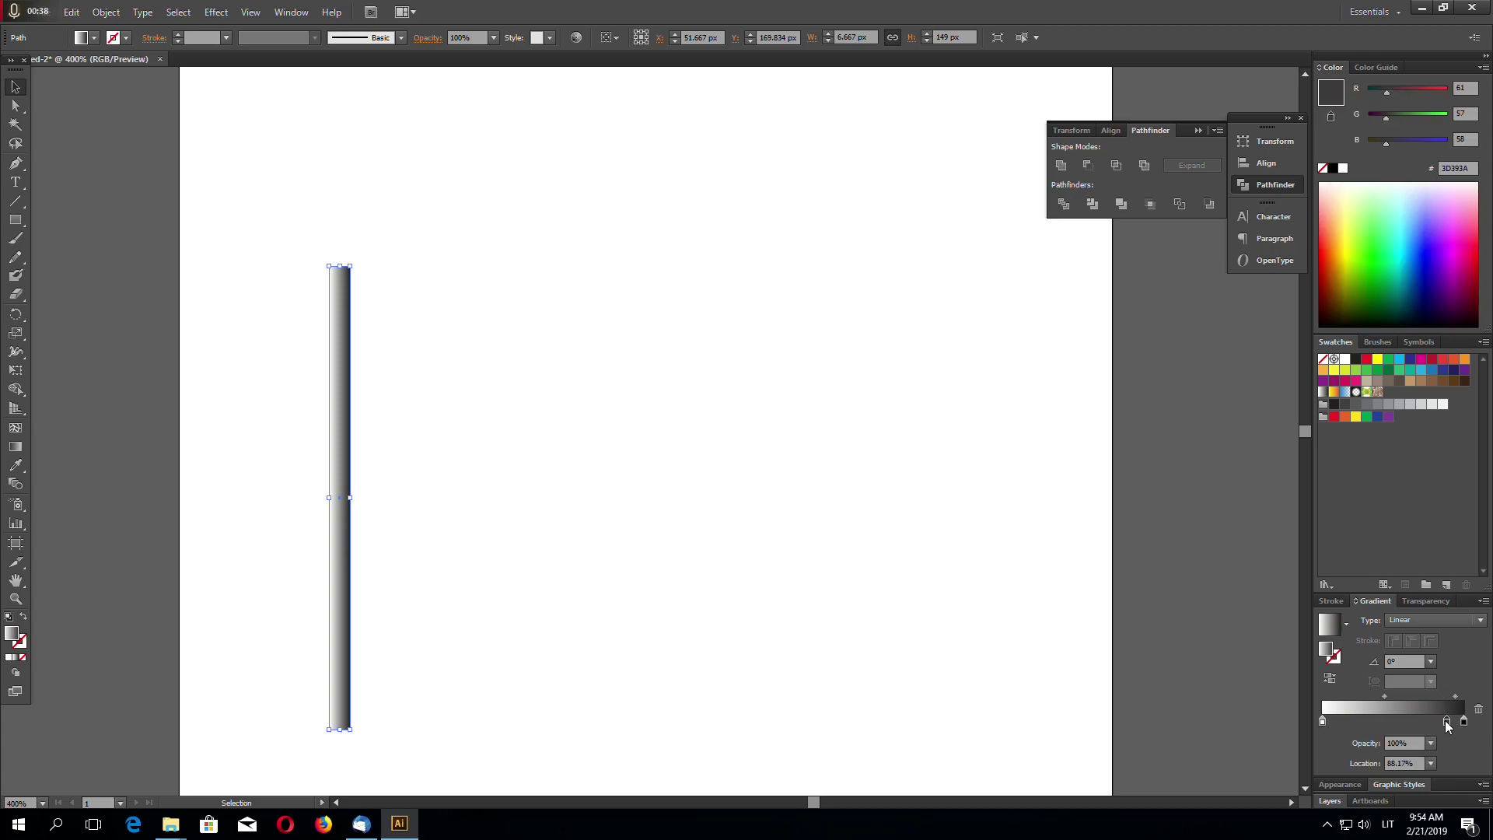
pyautogui.click(1484, 67)
pyautogui.click(1369, 91)
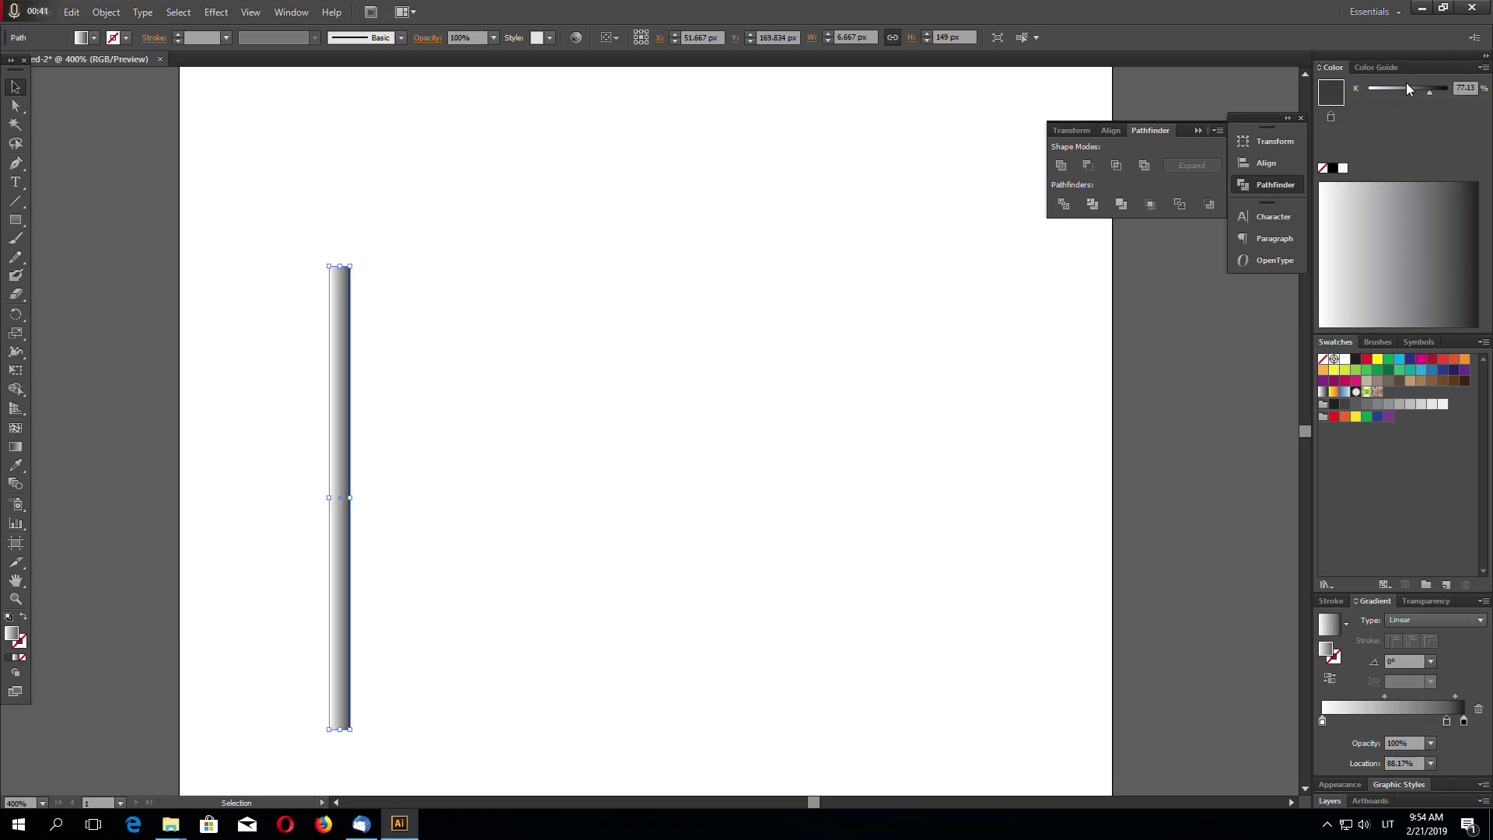
# Step: Set the gradient stops to K 50 (middle), K 70 (right) and K 10 (left)
pyautogui.click(1465, 88)
pyautogui.write('50')
pyautogui.press('Return')
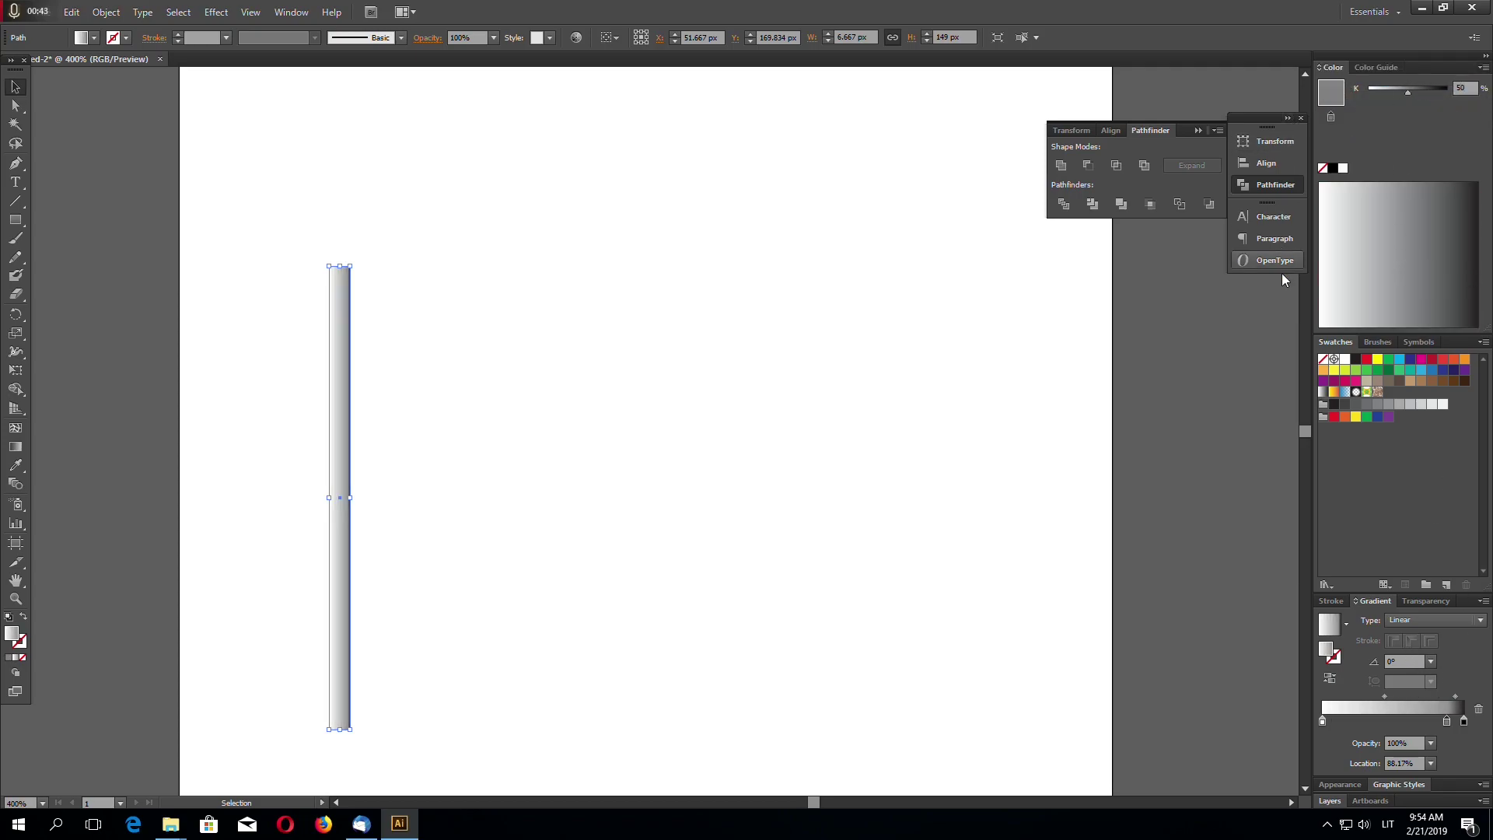
pyautogui.click(1464, 720)
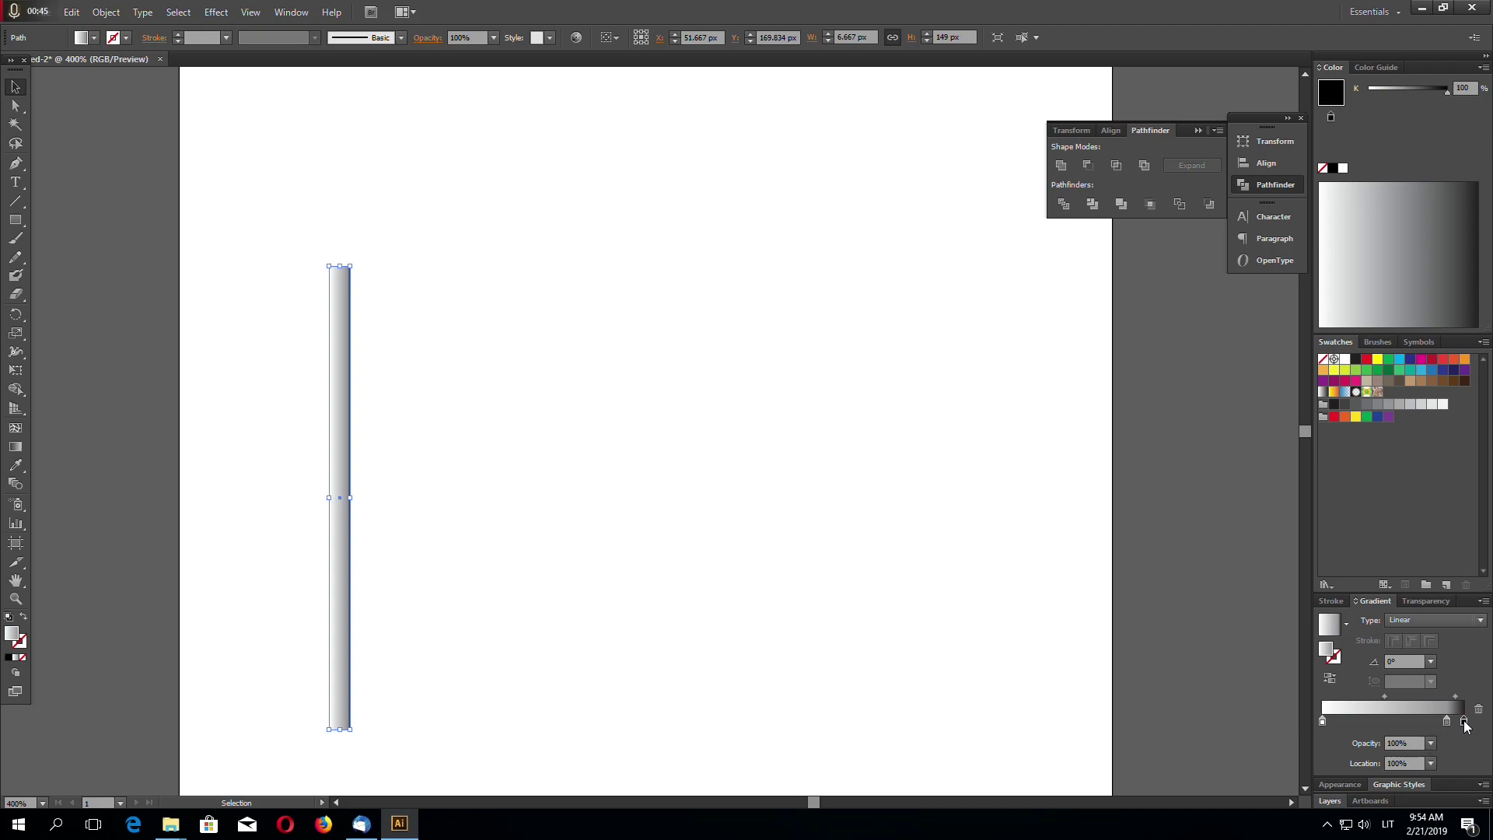
pyautogui.click(1462, 88)
pyautogui.write('70')
pyautogui.press('Return')
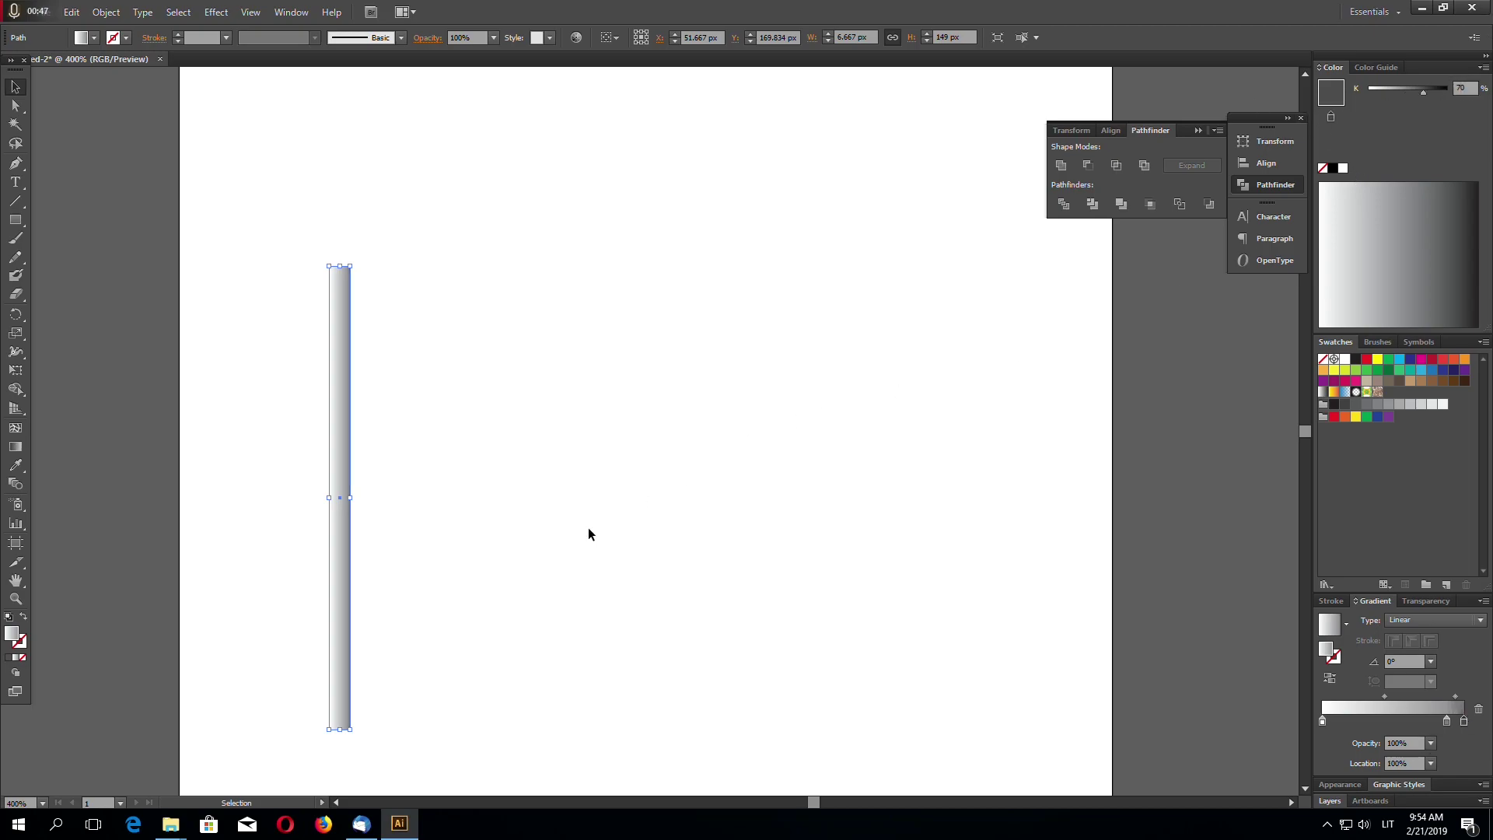
pyautogui.click(1323, 721)
pyautogui.click(1468, 87)
pyautogui.write('10')
pyautogui.press('Return')
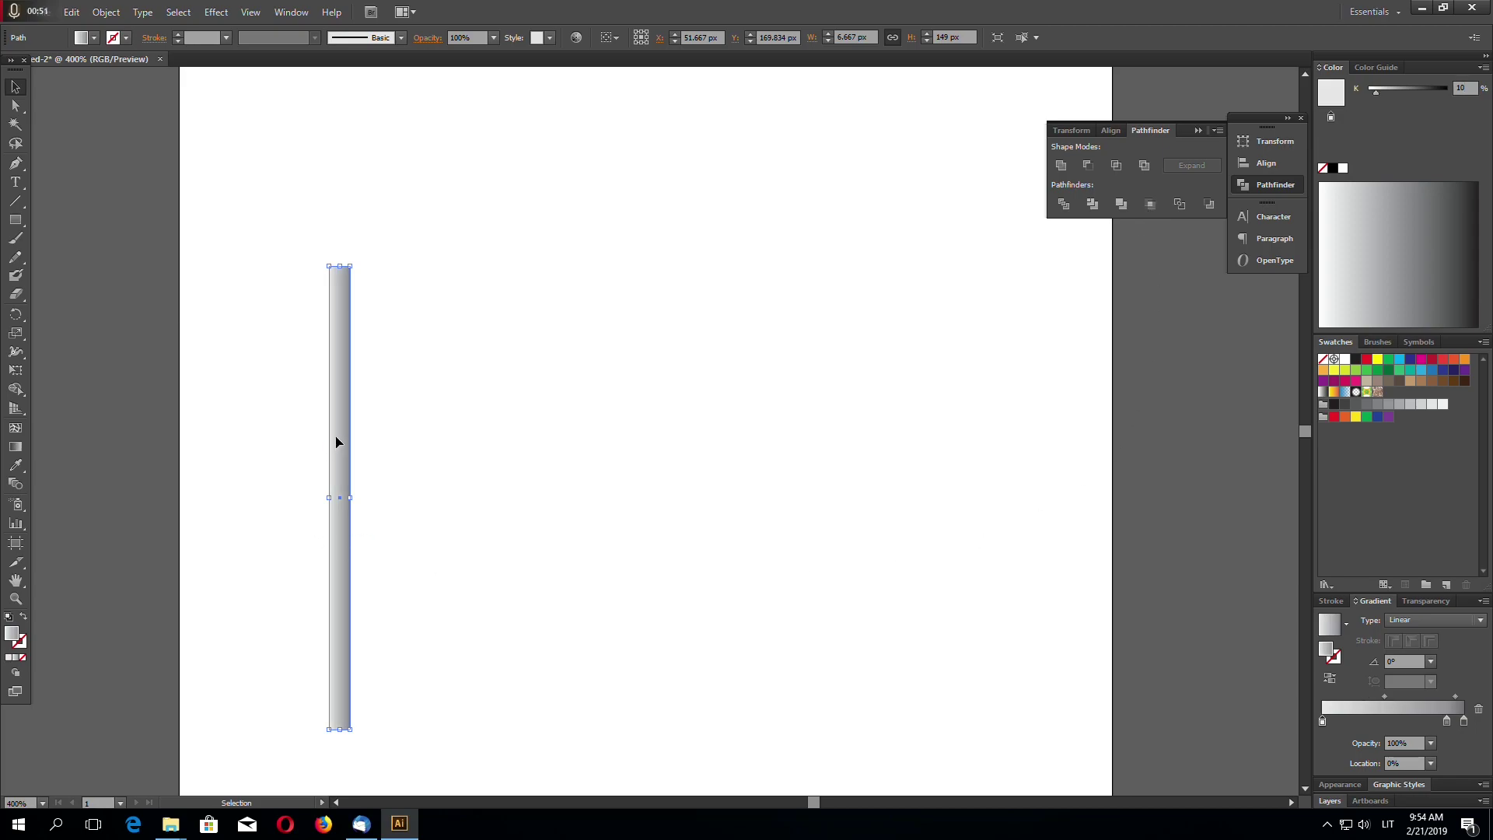
# Step: Move the pole up and to the left and make it slightly narrower
pyautogui.moveTo(336, 442); pyautogui.dragTo(311, 357)
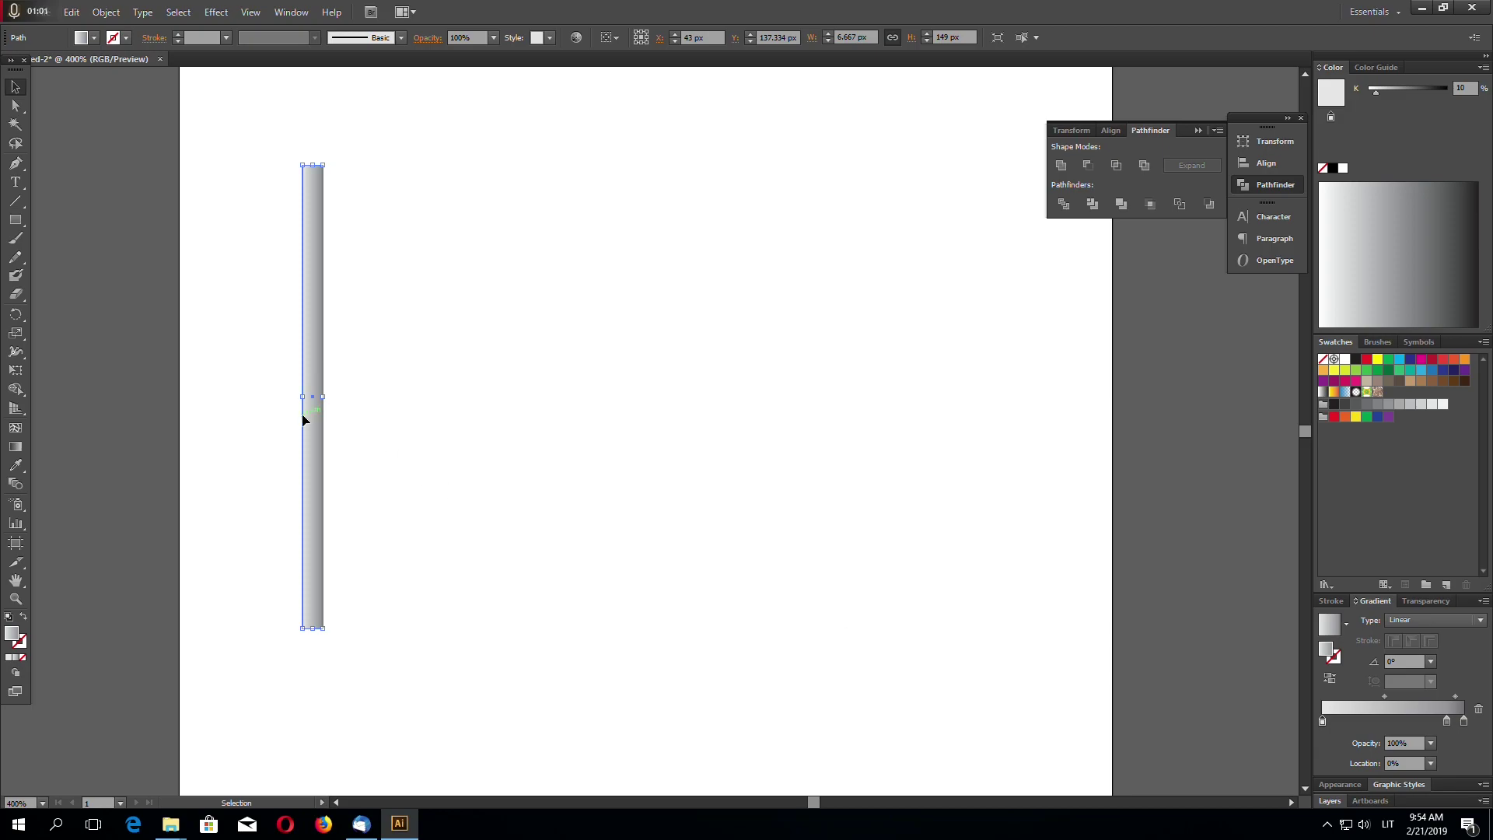
pyautogui.click(1447, 721)
pyautogui.click(1464, 721)
pyautogui.click(531, 303)
pyautogui.click(316, 420)
pyautogui.moveTo(322, 396); pyautogui.dragTo(309, 452)
# Step: Lighten the middle and right gradient stops to K 30 and shift the middle stop to 80.11%
pyautogui.click(1448, 722)
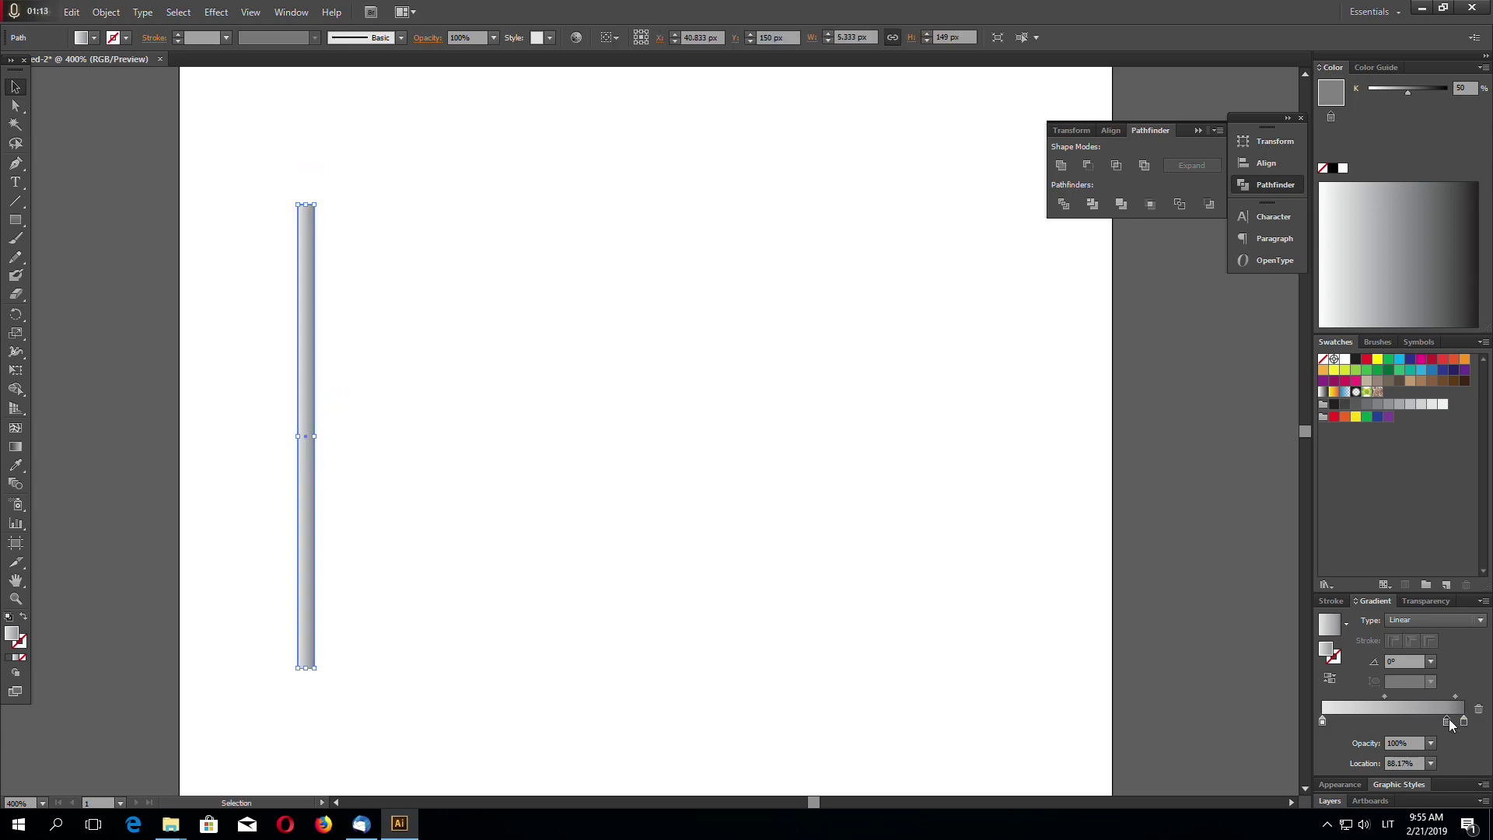
pyautogui.moveTo(1468, 88); pyautogui.dragTo(1424, 92)
pyautogui.write('30')
pyautogui.press('Return')
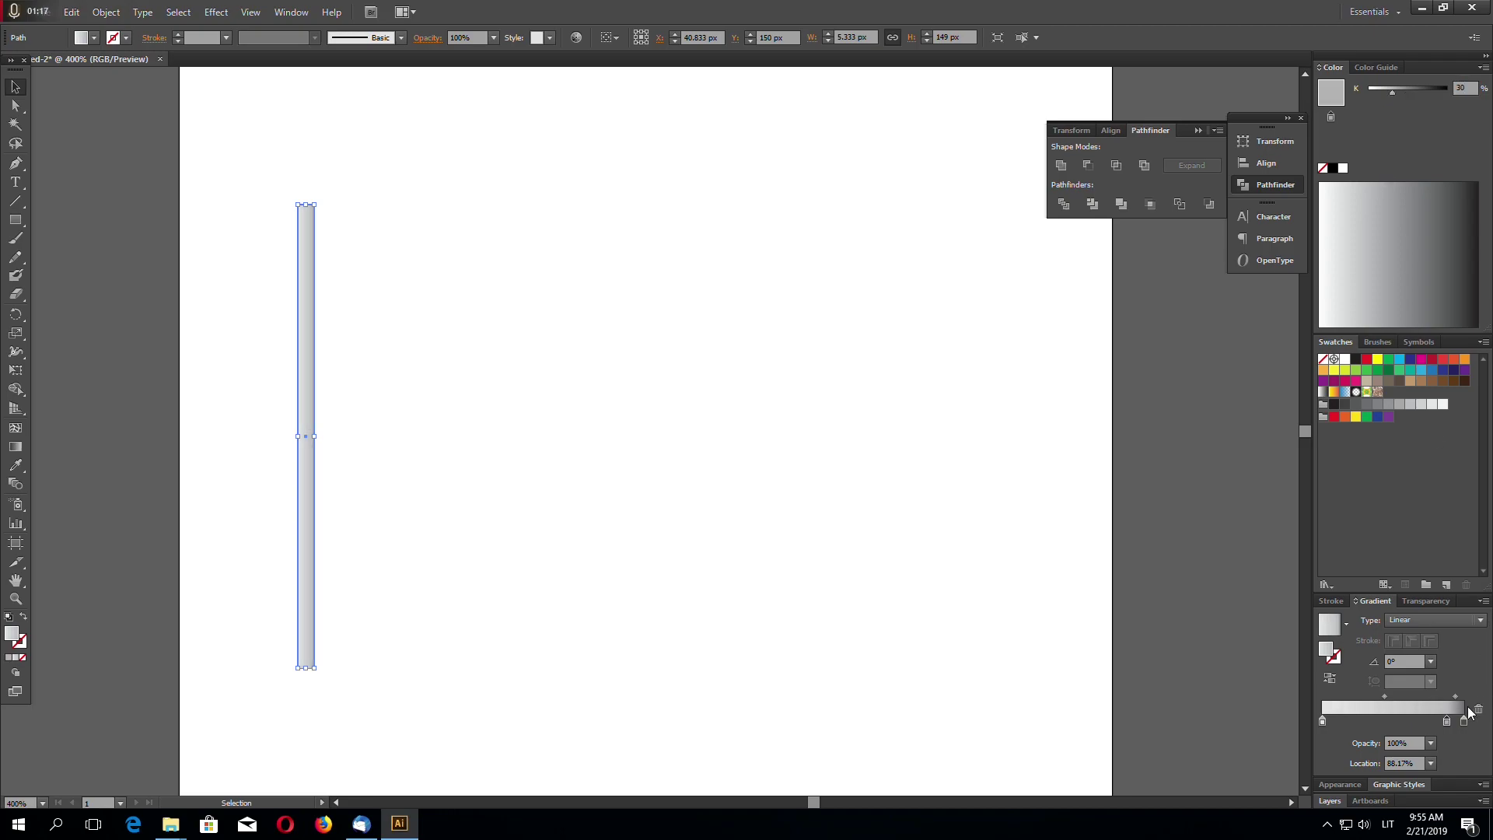
pyautogui.click(1465, 719)
pyautogui.click(1462, 88)
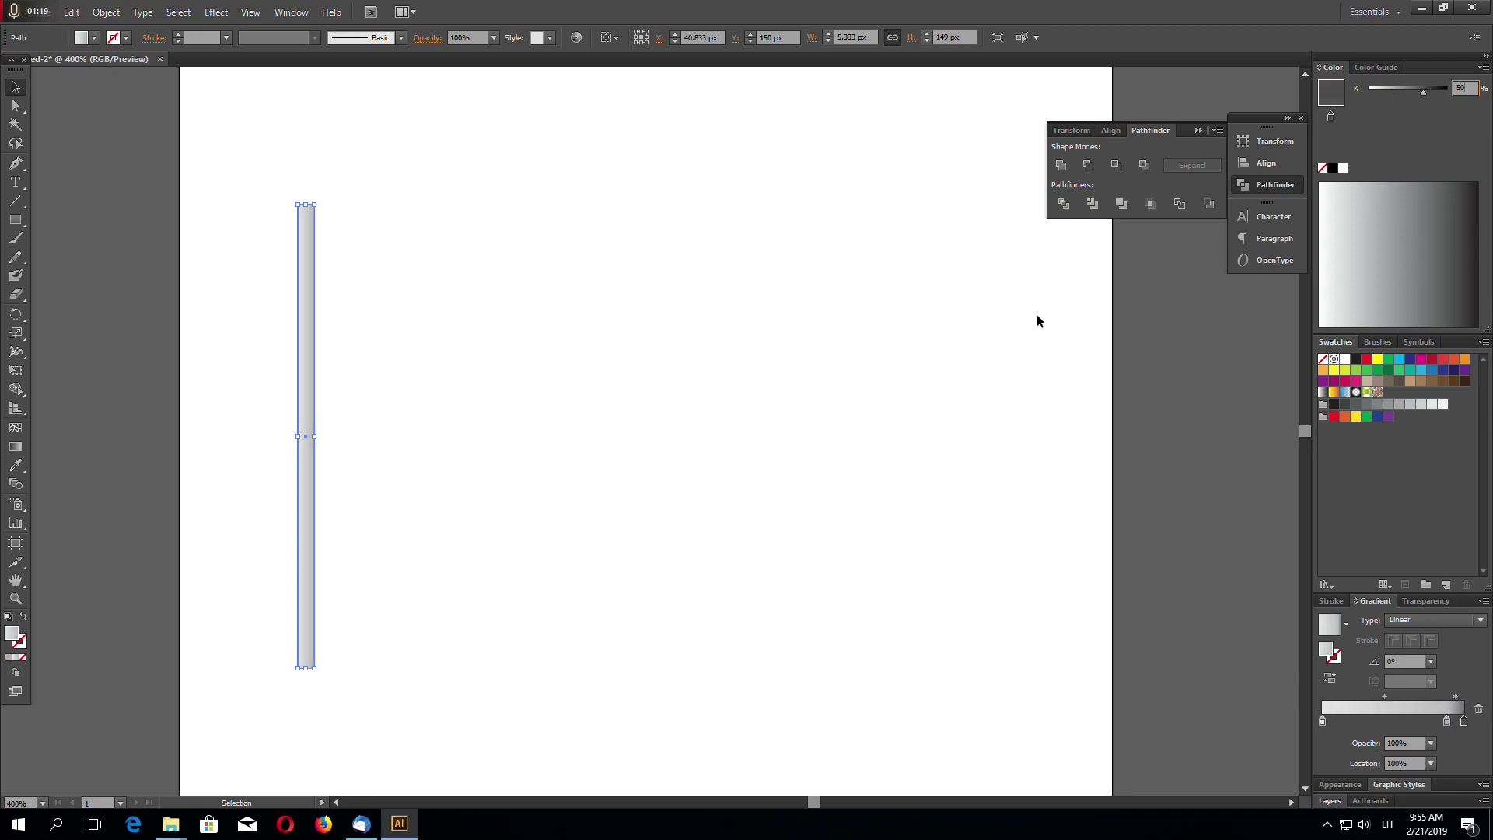
pyautogui.write('30')
pyautogui.press('Return')
pyautogui.moveTo(1447, 720); pyautogui.dragTo(1436, 726)
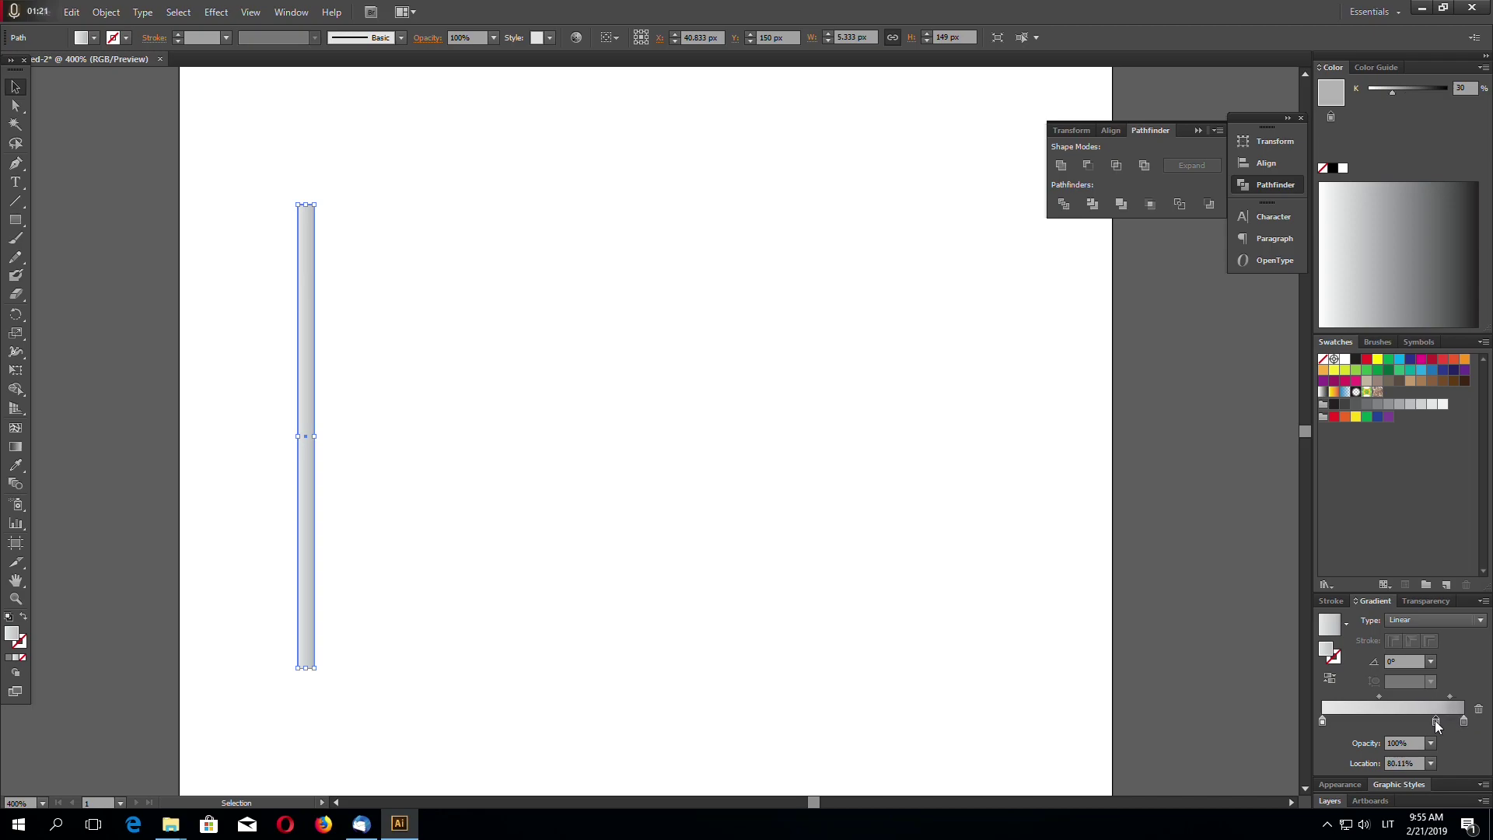
# Step: Reposition the pole and stretch its top edge upward to 168.5 px tall
pyautogui.click(370, 577)
pyautogui.moveTo(303, 549)
pyautogui.mouseDown()
pyautogui.moveTo(280, 603)
pyautogui.moveTo(298, 573)
pyautogui.mouseUp()
pyautogui.click(373, 622)
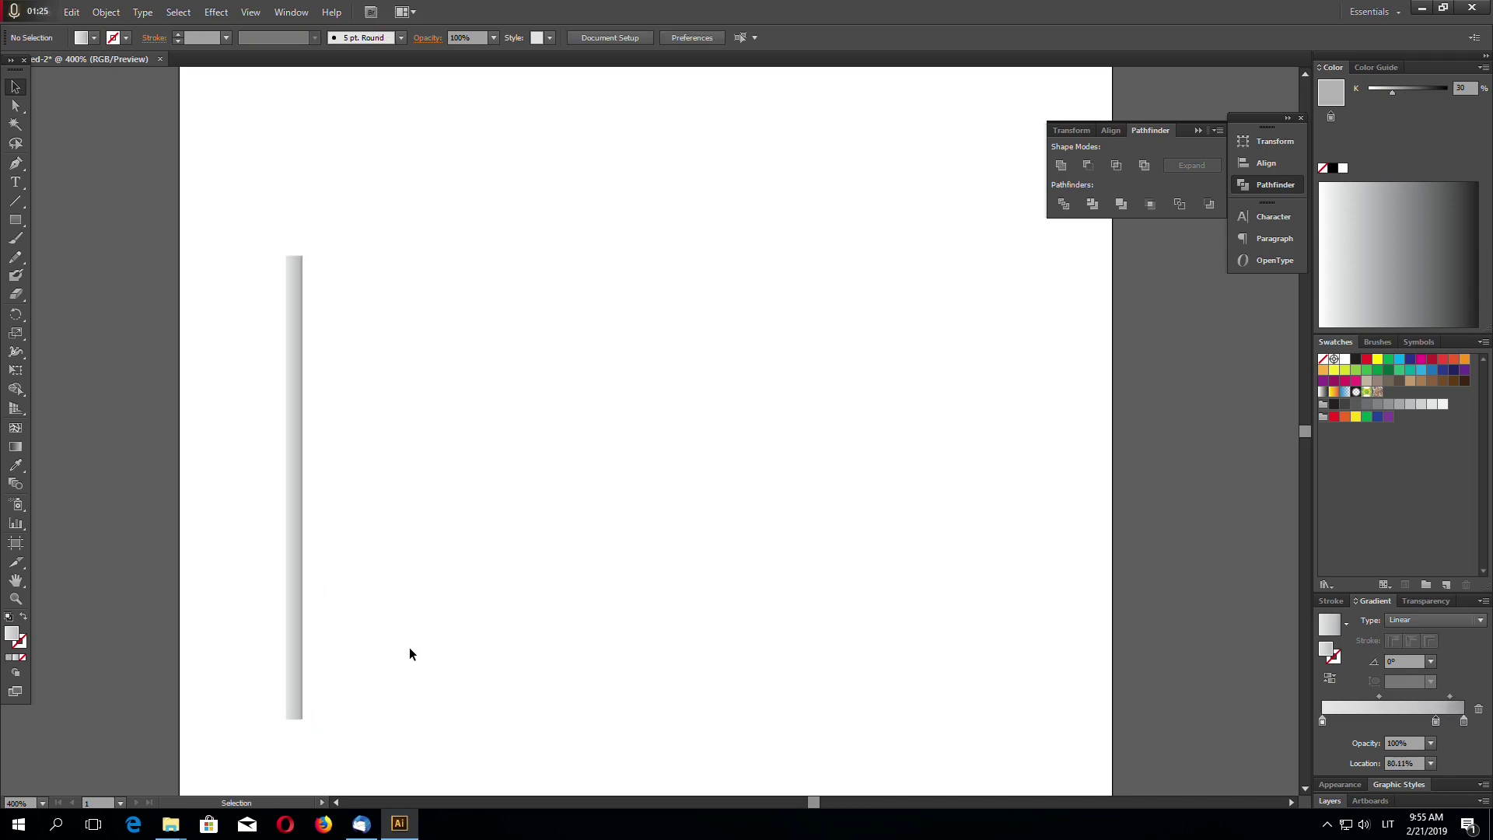
pyautogui.click(294, 278)
pyautogui.moveTo(296, 255); pyautogui.dragTo(297, 205)
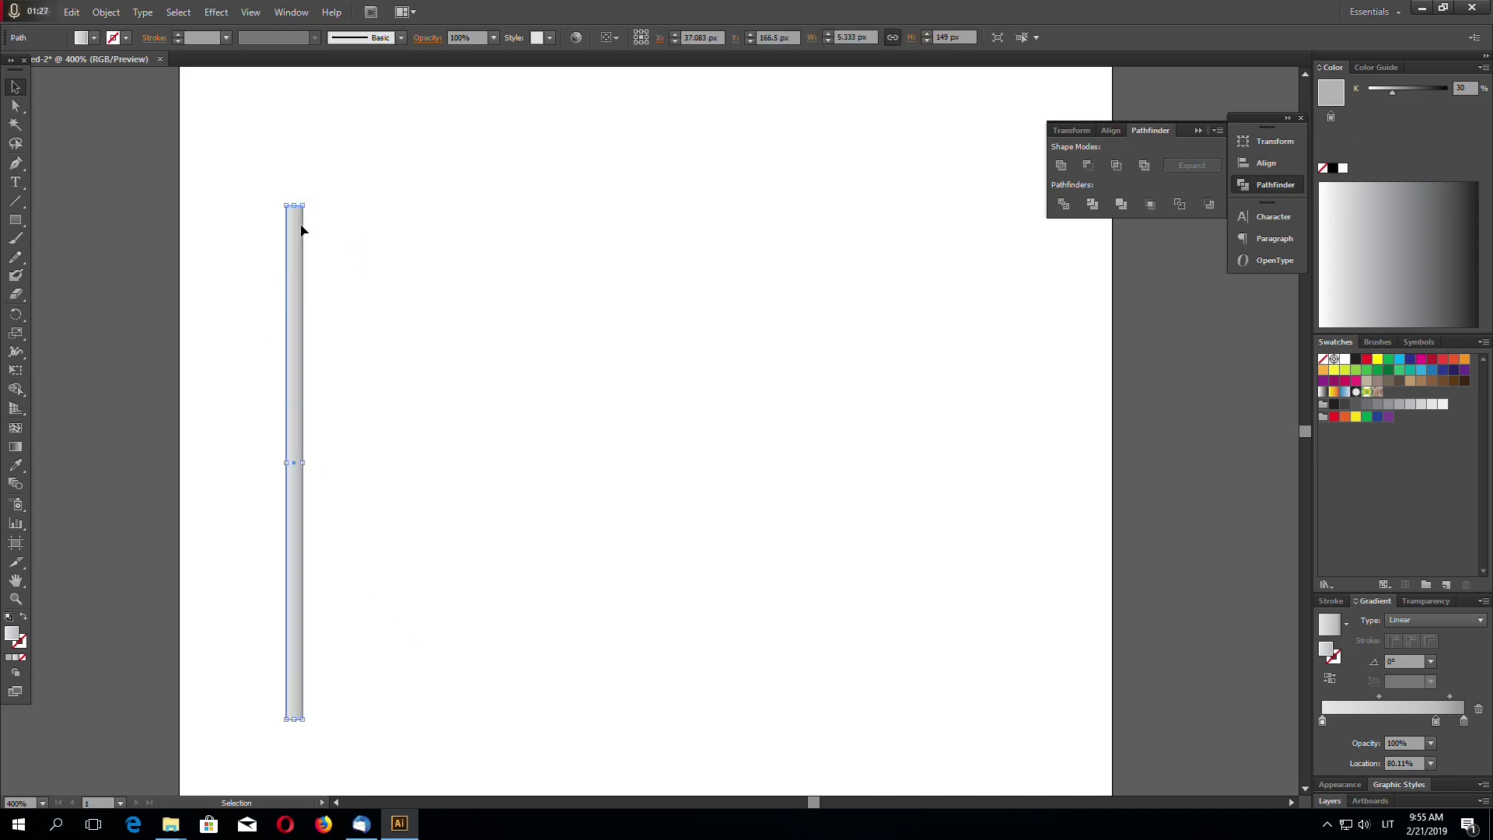
pyautogui.click(457, 500)
pyautogui.scroll(3, 459, 492)
pyautogui.moveTo(296, 328); pyautogui.dragTo(296, 240)
pyautogui.moveTo(294, 178); pyautogui.dragTo(296, 168)
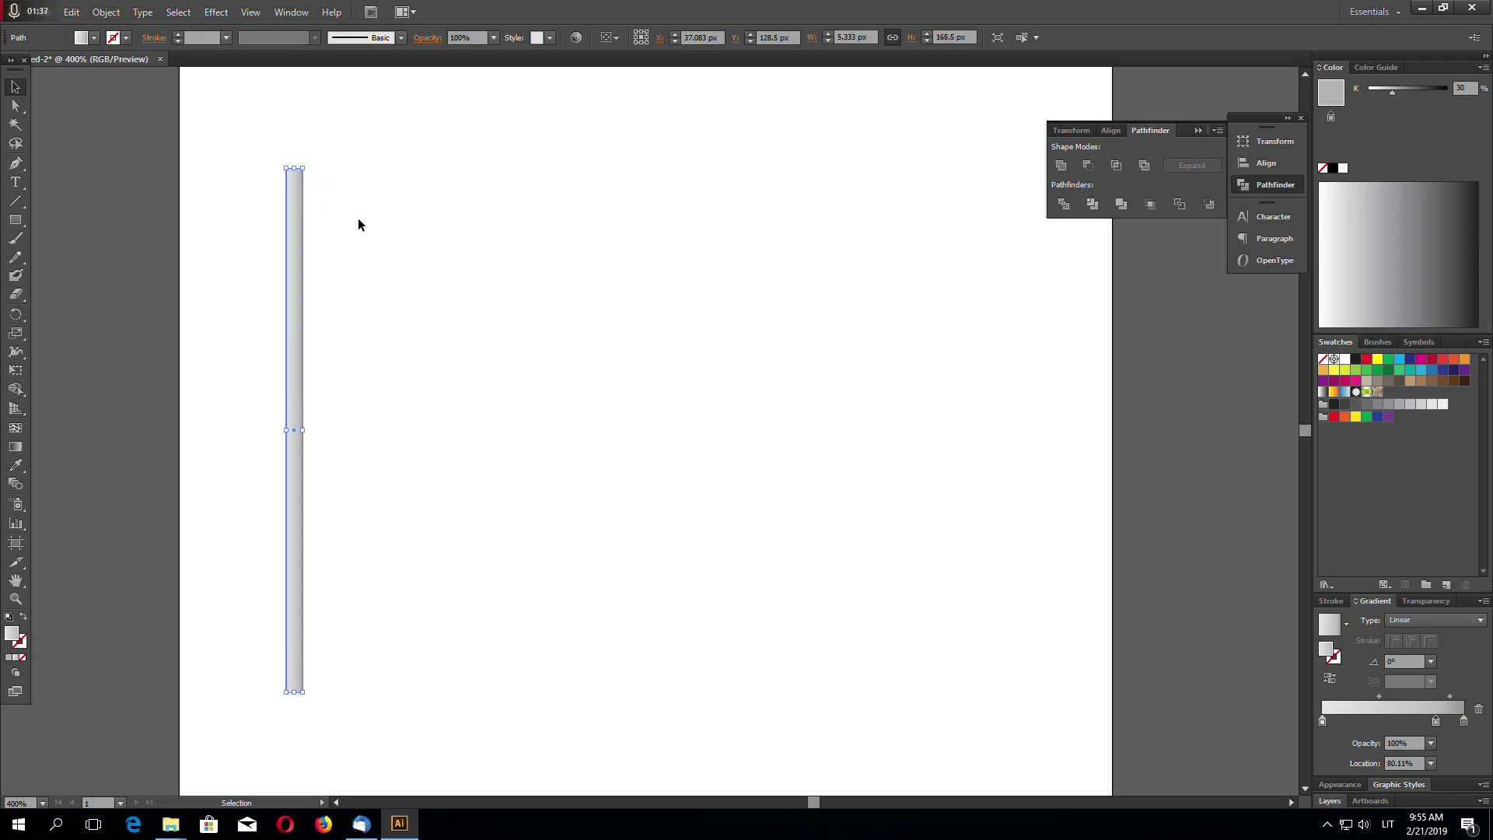
# Step: Draw the flag rectangle from the pole's top and add three vertical mesh lines
pyautogui.click(15, 223)
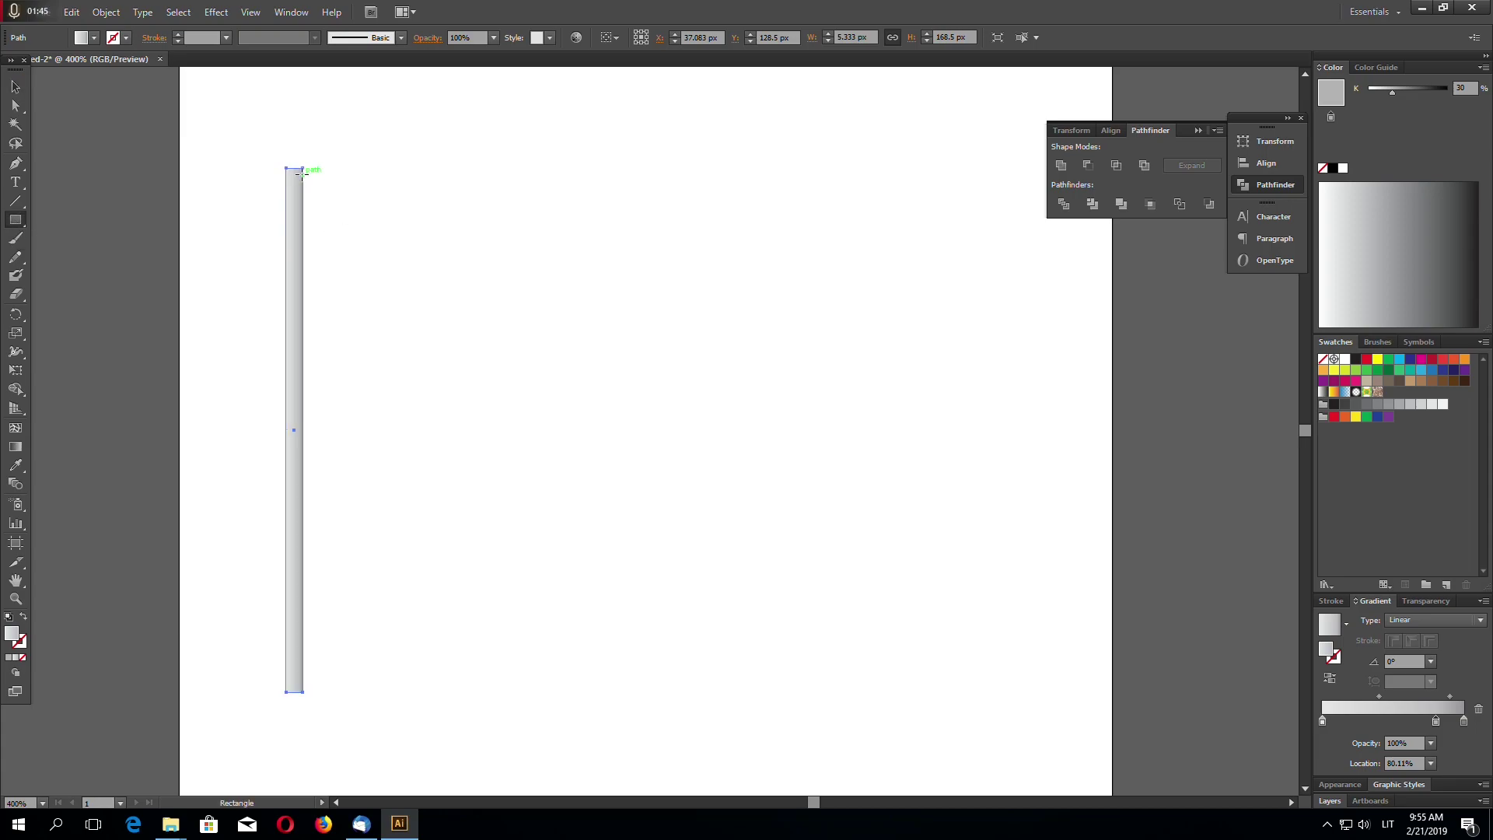
pyautogui.moveTo(313, 167); pyautogui.dragTo(865, 502)
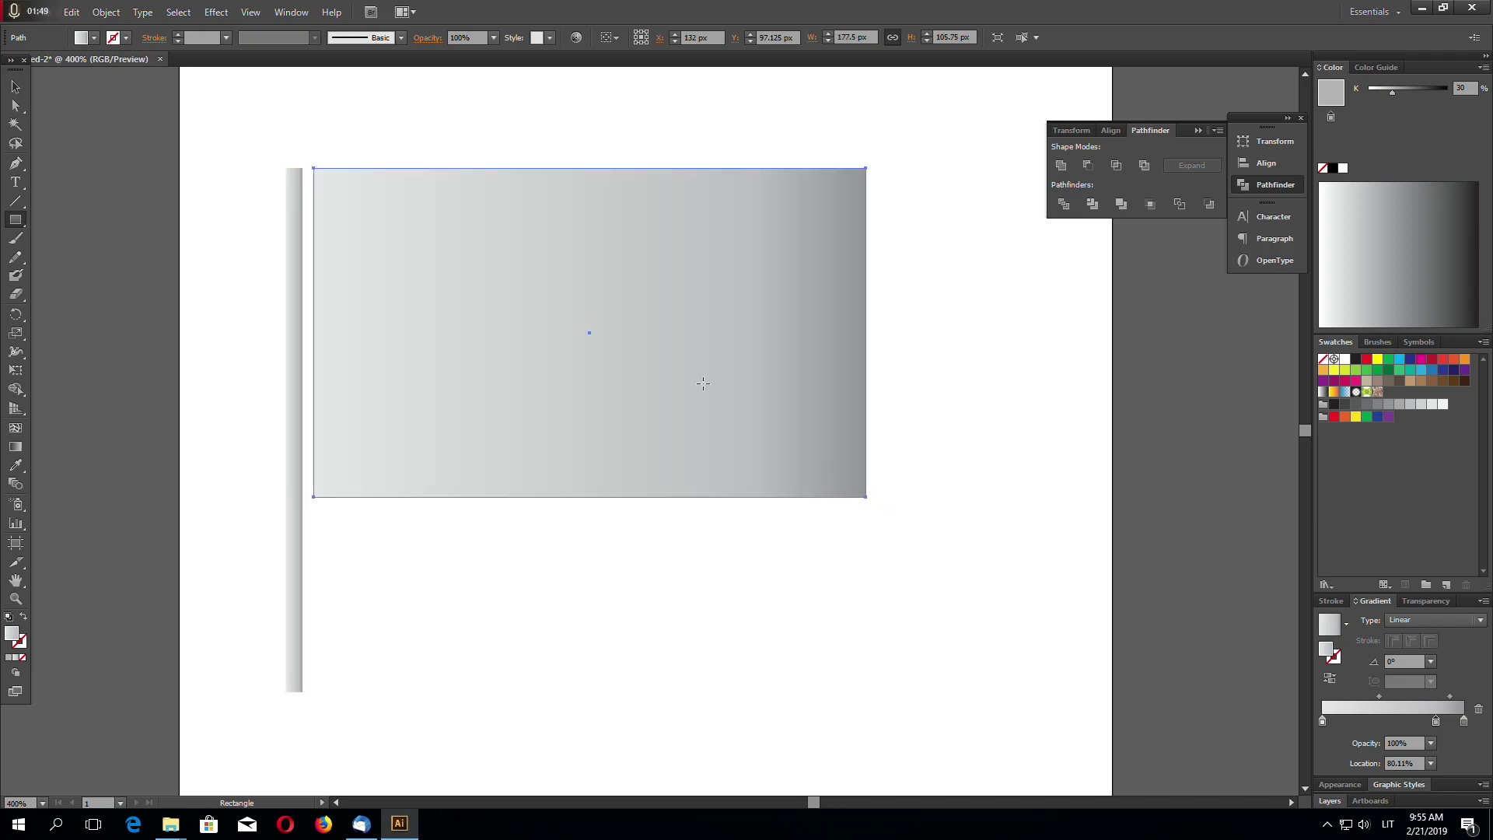
pyautogui.click(15, 427)
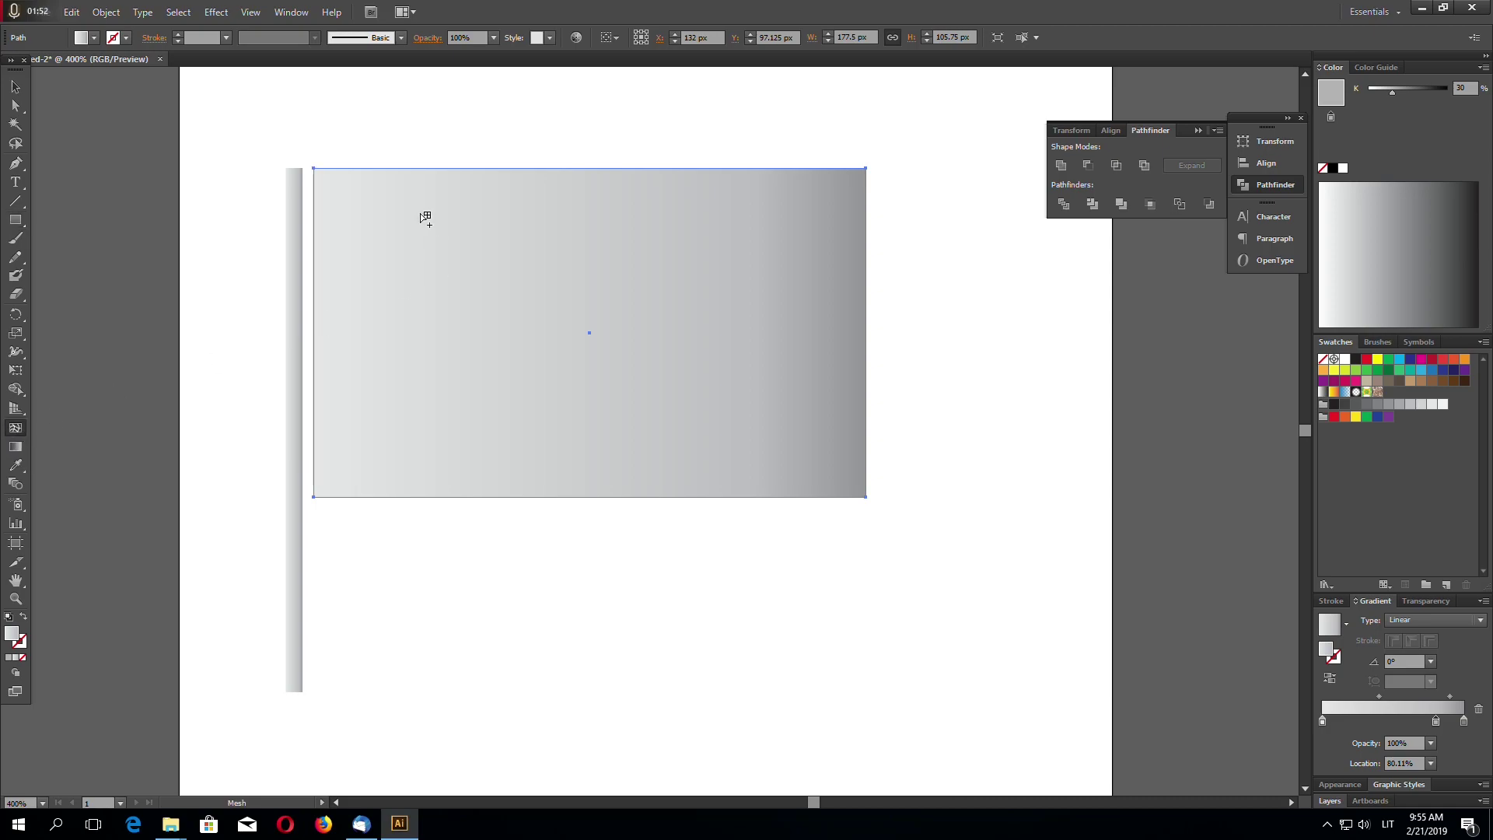
pyautogui.click(434, 168)
pyautogui.click(569, 168)
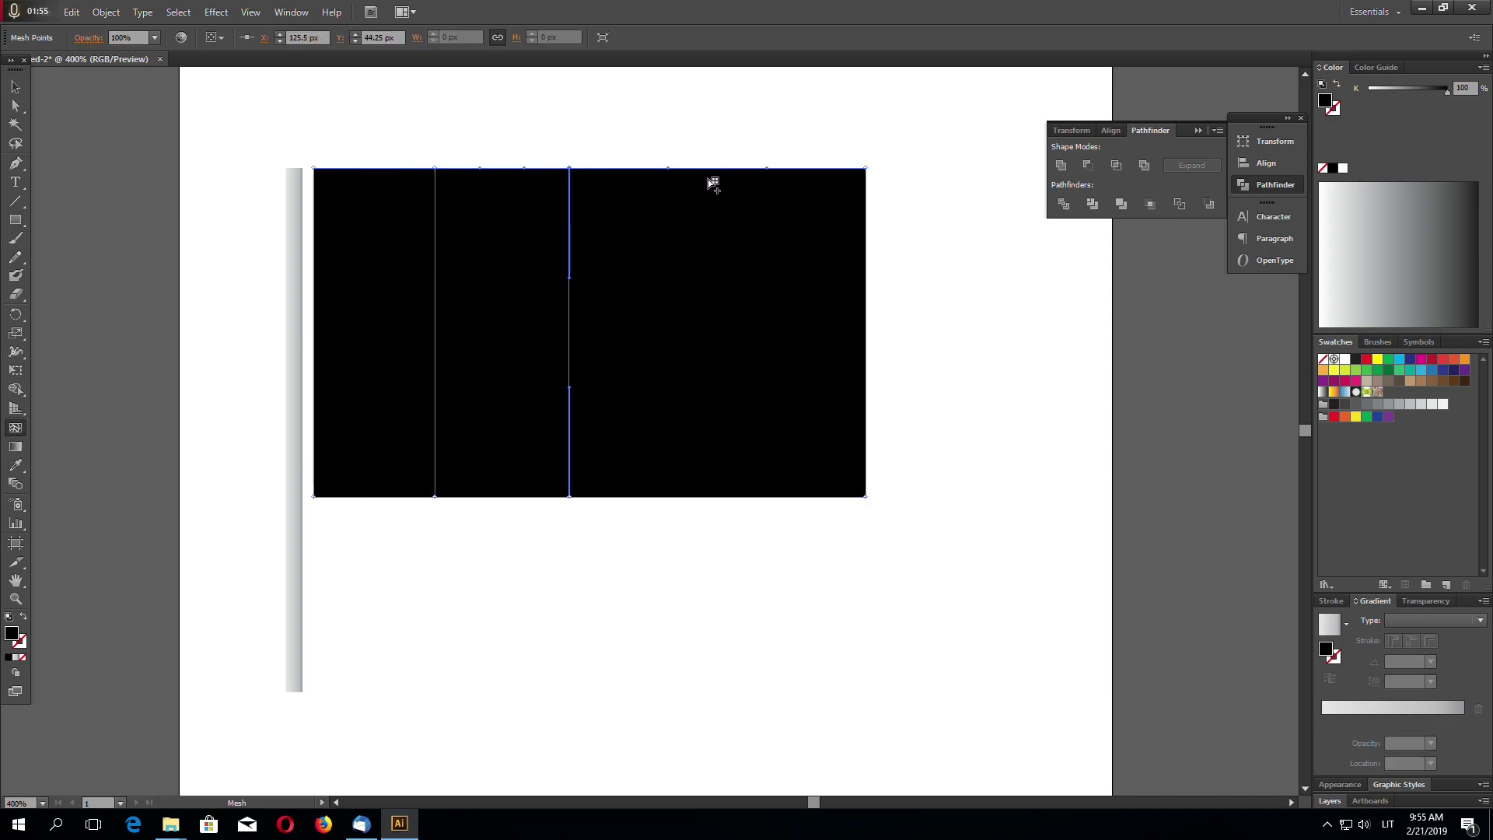
pyautogui.click(714, 167)
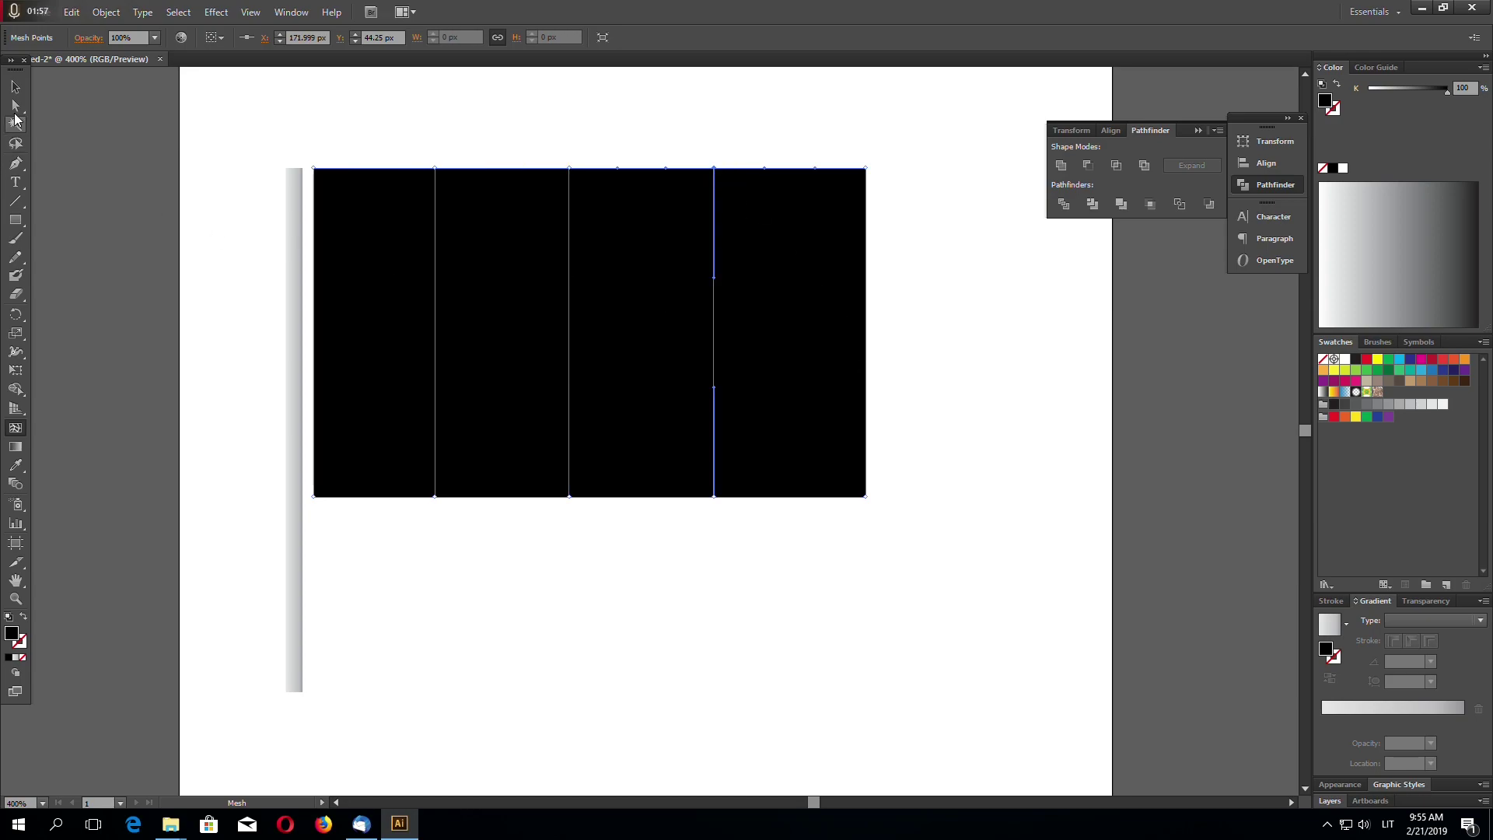
# Step: Give the whole flag mesh a light grey K 10 fill
pyautogui.press('v')
pyautogui.click(583, 389)
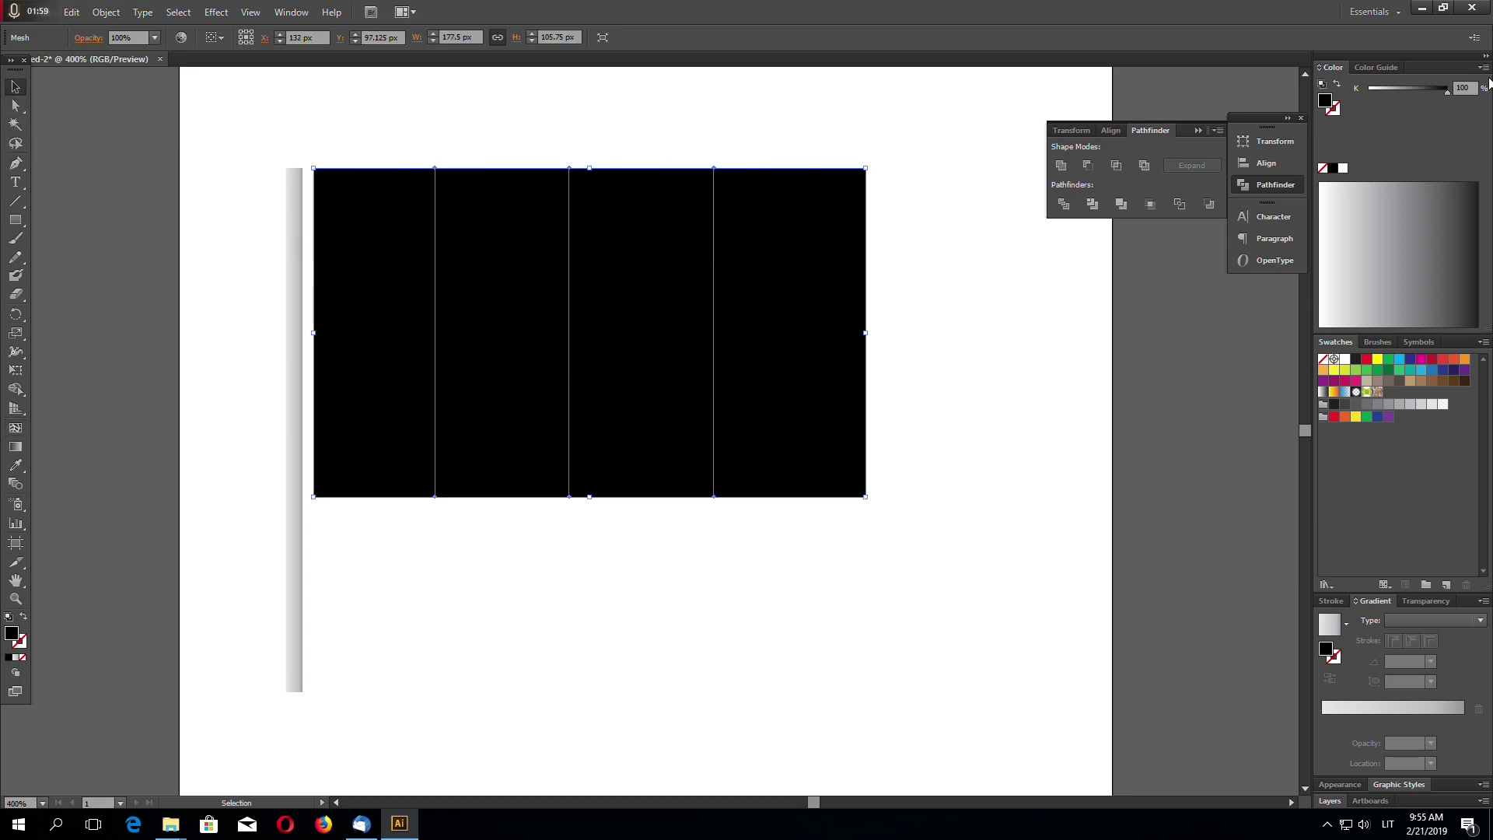
pyautogui.doubleClick(1462, 87)
pyautogui.write('10')
pyautogui.press('Return')
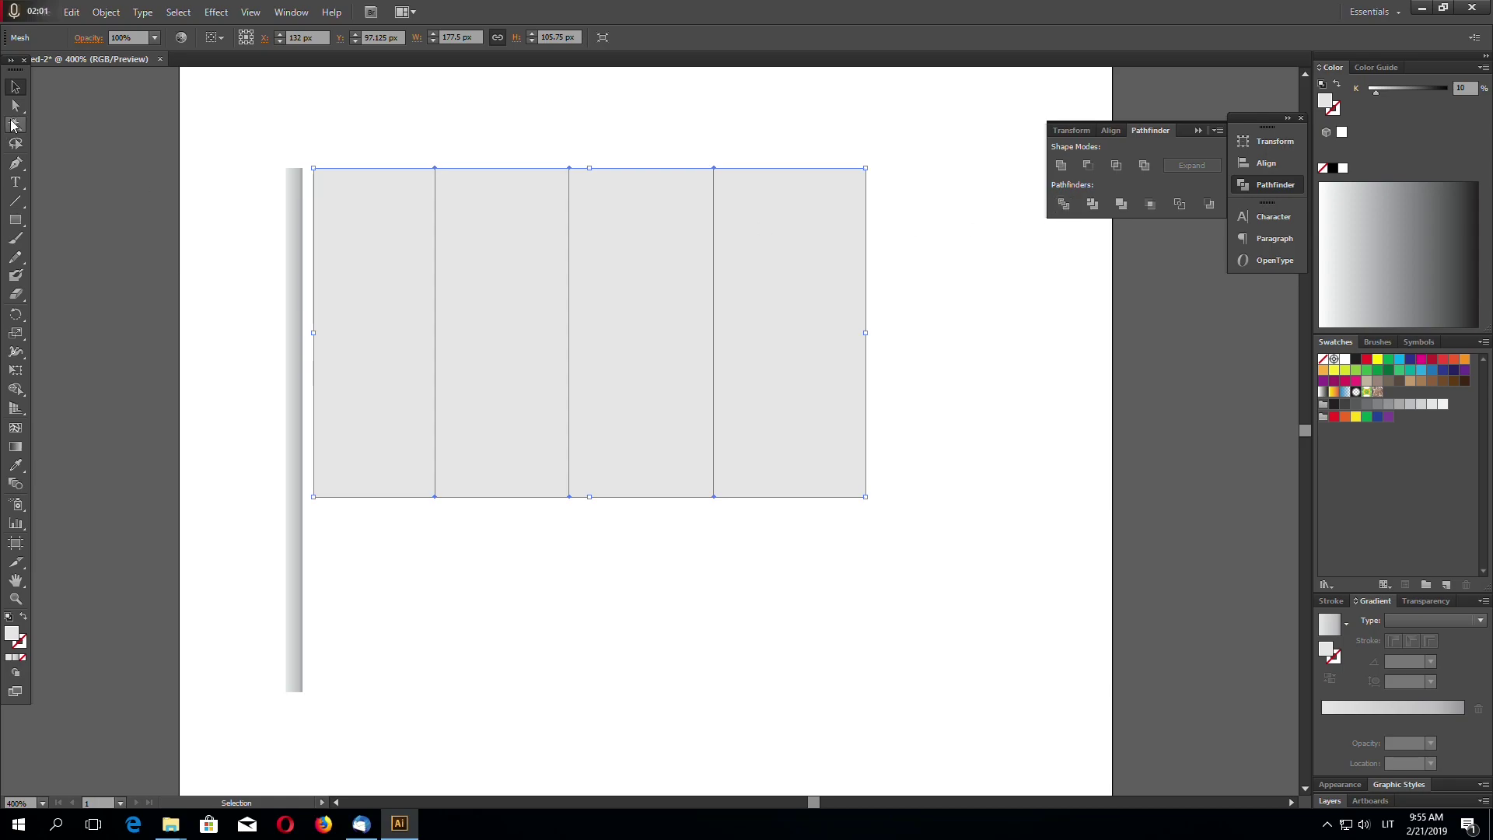
pyautogui.click(16, 105)
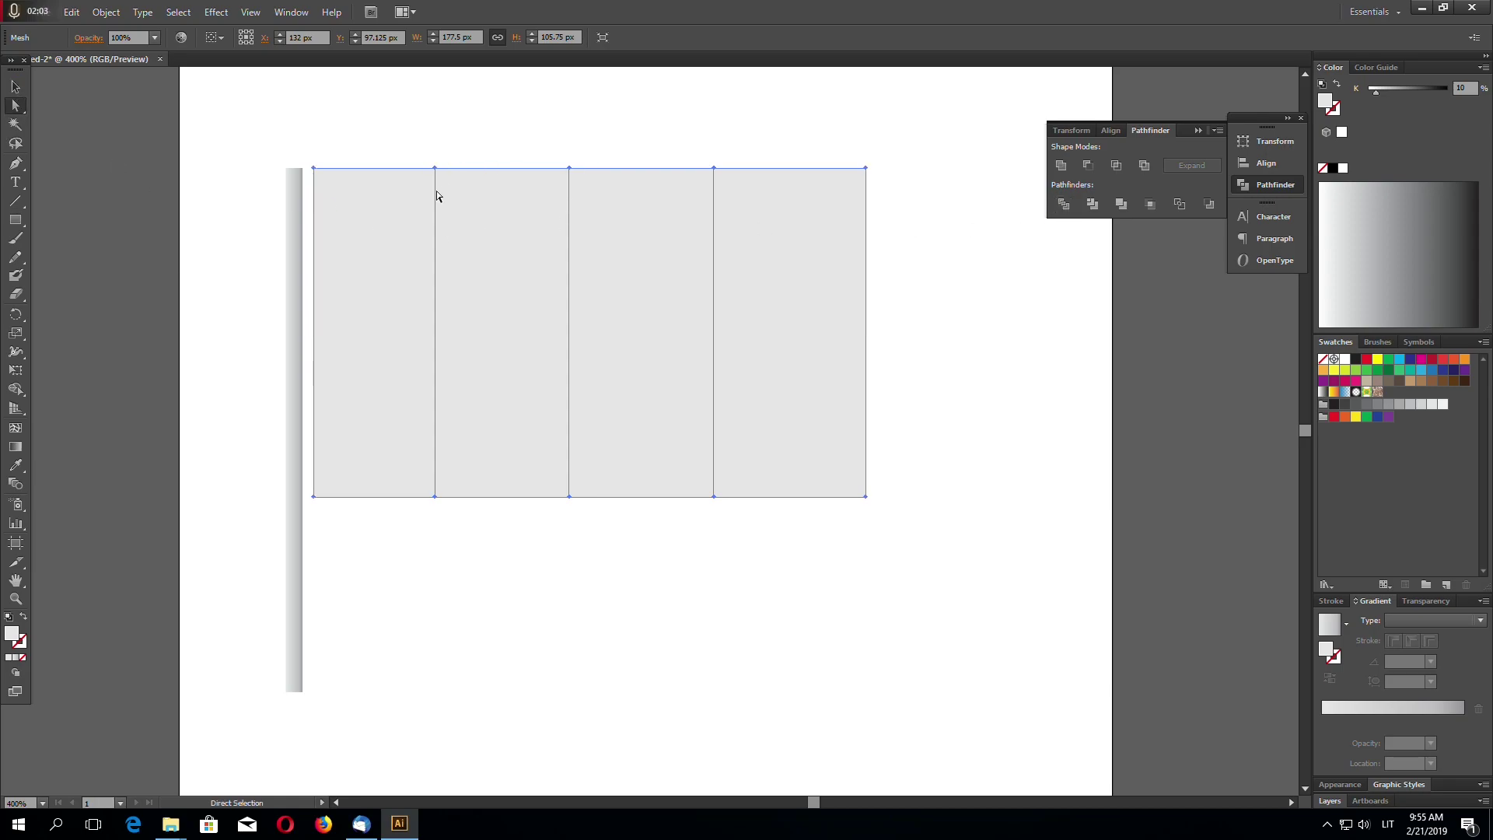
# Step: Raise the top points and lower the bottom points of the first and third mesh lines to wave the edges
pyautogui.moveTo(410, 133); pyautogui.dragTo(452, 227)
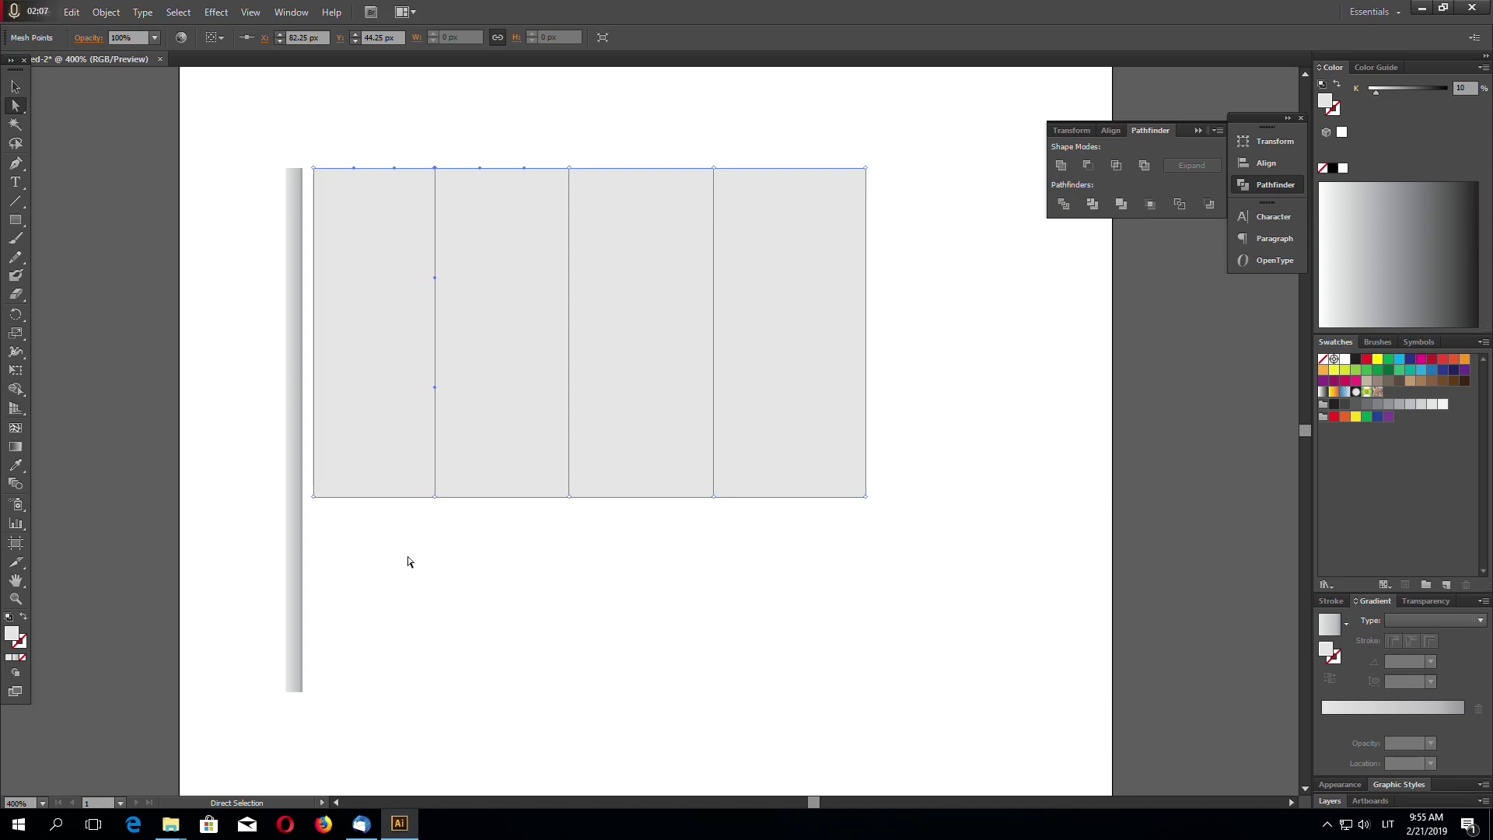
pyautogui.moveTo(412, 531); pyautogui.dragTo(451, 465)
pyautogui.click(435, 168)
pyautogui.moveTo(436, 168); pyautogui.dragTo(436, 139)
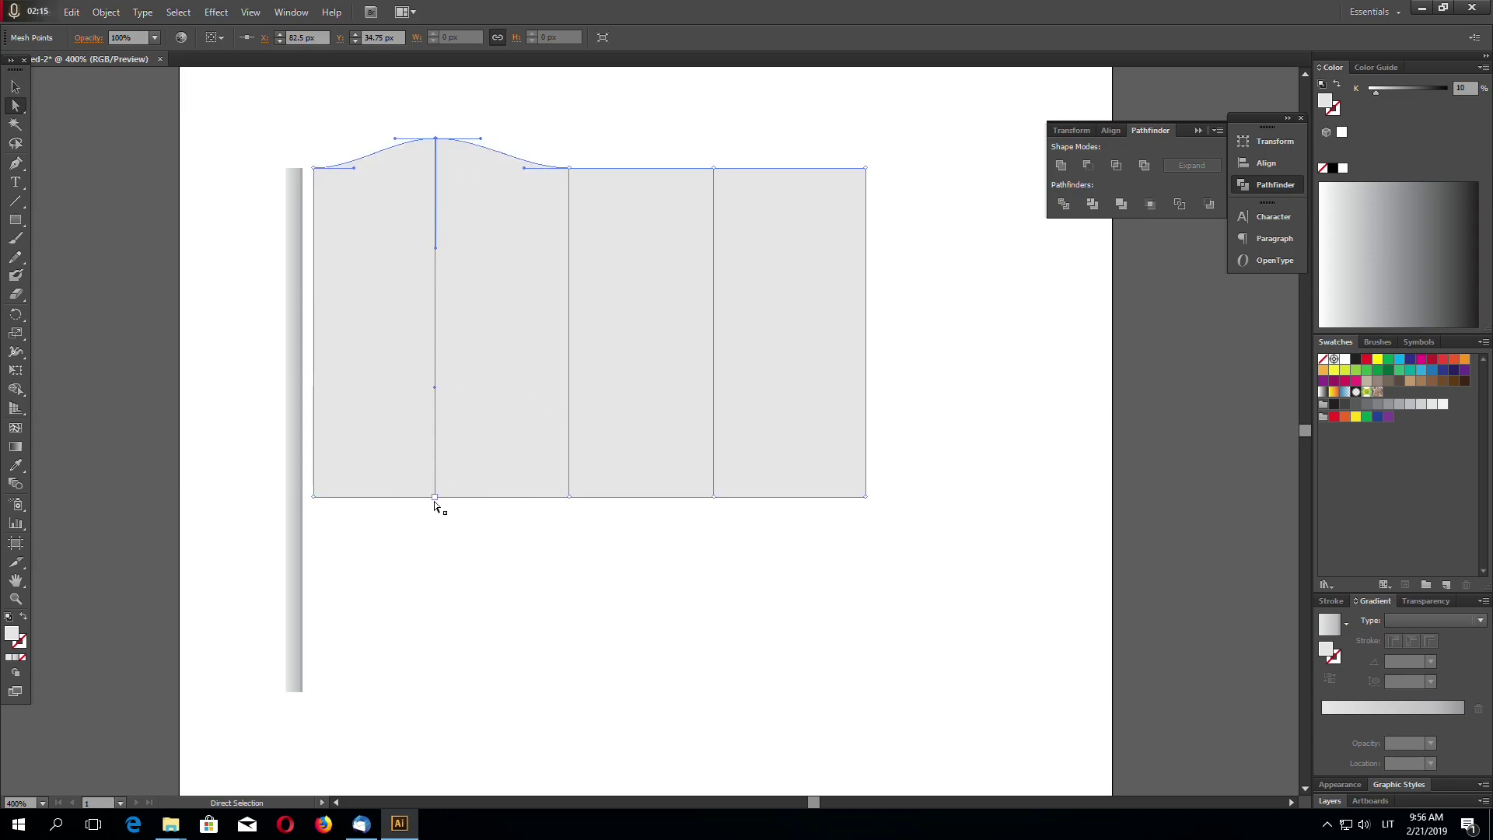
pyautogui.moveTo(436, 501); pyautogui.dragTo(437, 527)
pyautogui.moveTo(714, 168); pyautogui.dragTo(713, 139)
pyautogui.moveTo(713, 496); pyautogui.dragTo(714, 534)
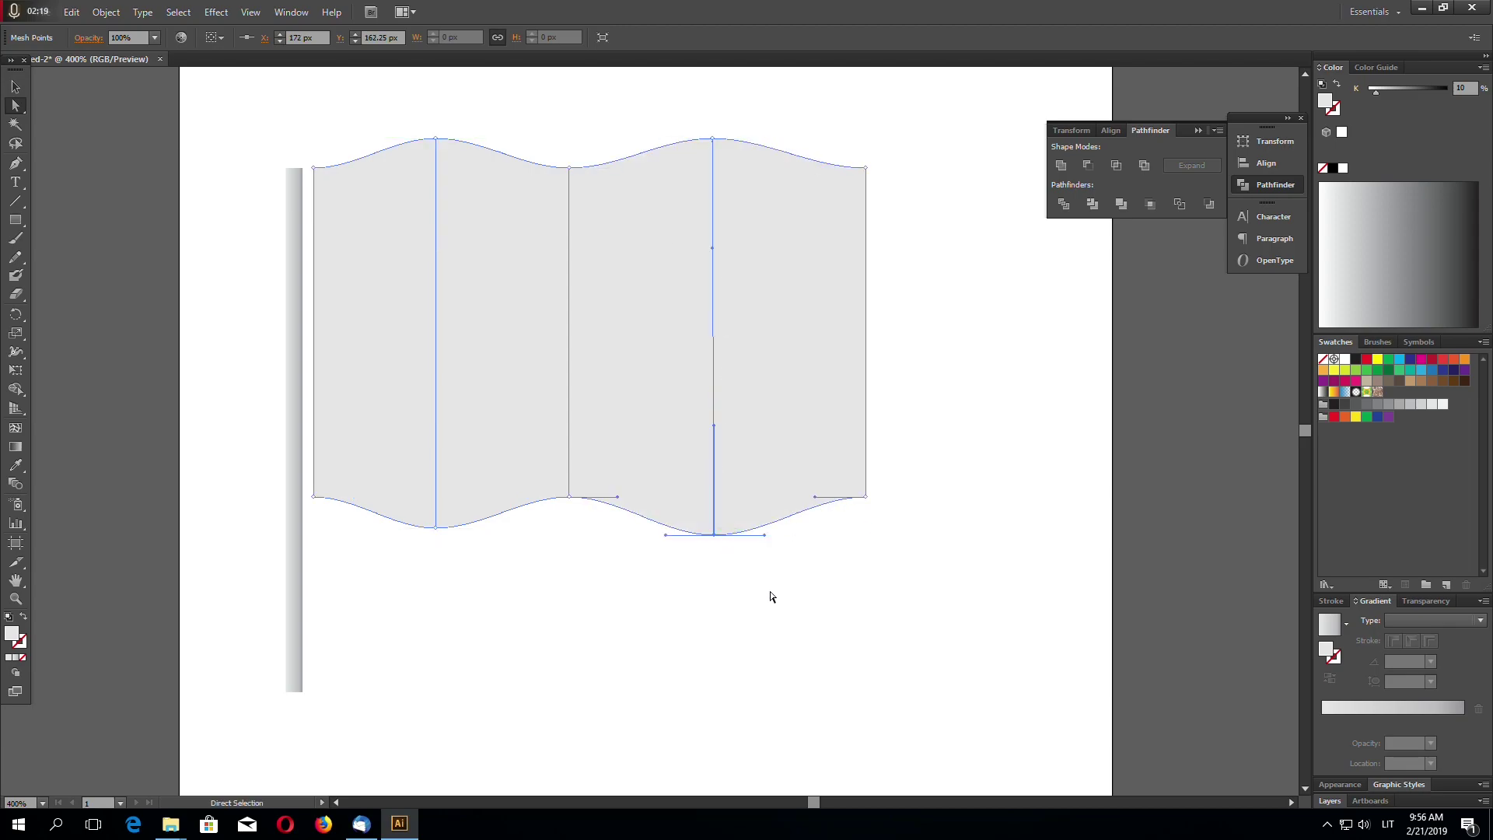
pyautogui.click(929, 751)
# Step: Lower the flag's right edge, raise the third line's top further and slant the second mesh line
pyautogui.click(704, 498)
pyautogui.moveTo(915, 567); pyautogui.dragTo(862, 192)
pyautogui.moveTo(703, 110); pyautogui.dragTo(744, 346)
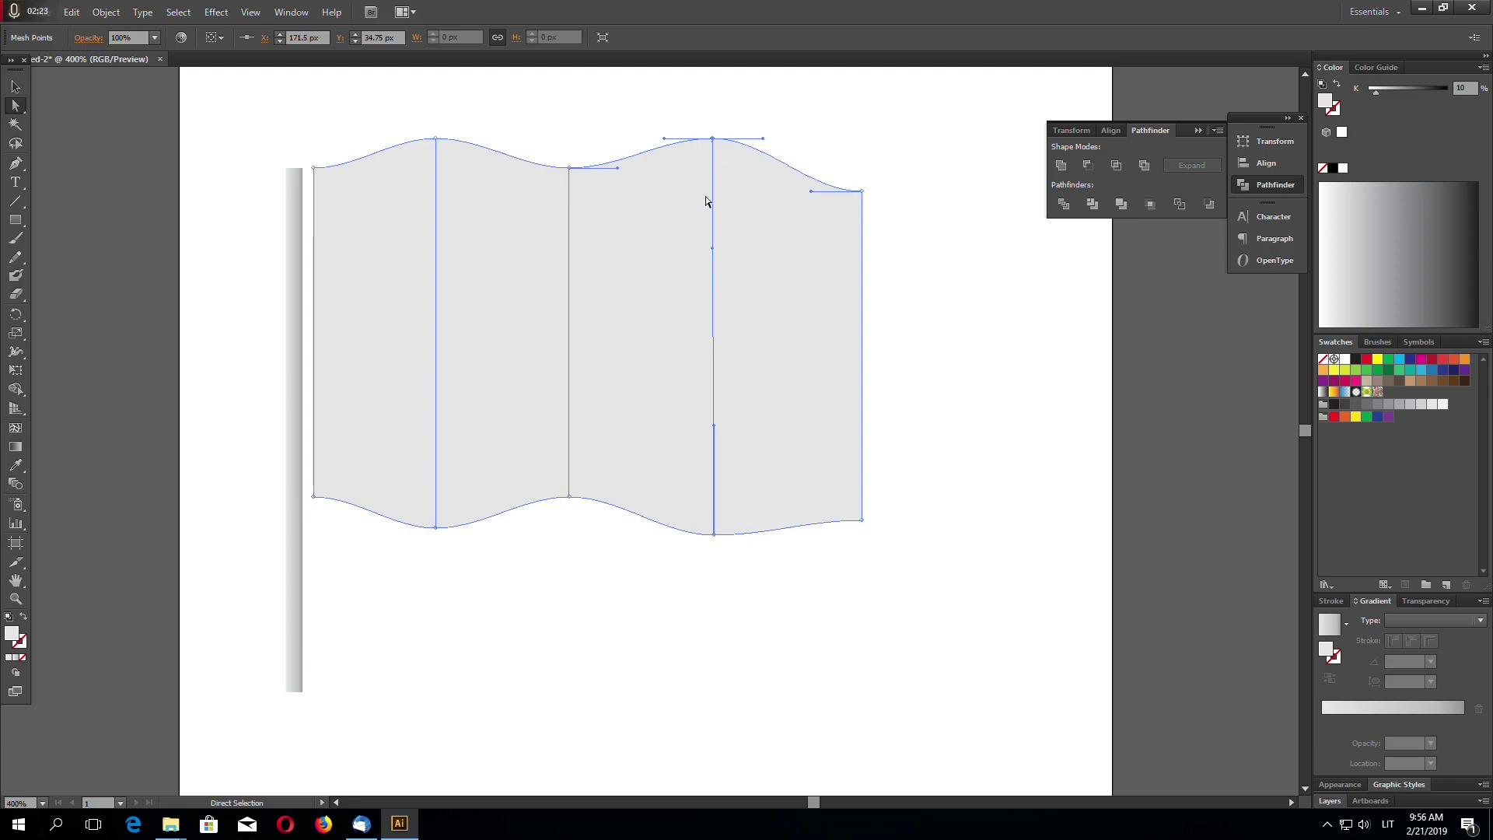
pyautogui.moveTo(712, 139); pyautogui.dragTo(712, 132)
pyautogui.moveTo(571, 167); pyautogui.dragTo(588, 174)
# Step: Move the right corners inward and pull their handles so the right edge curves like fabric
pyautogui.moveTo(860, 192); pyautogui.dragTo(833, 204)
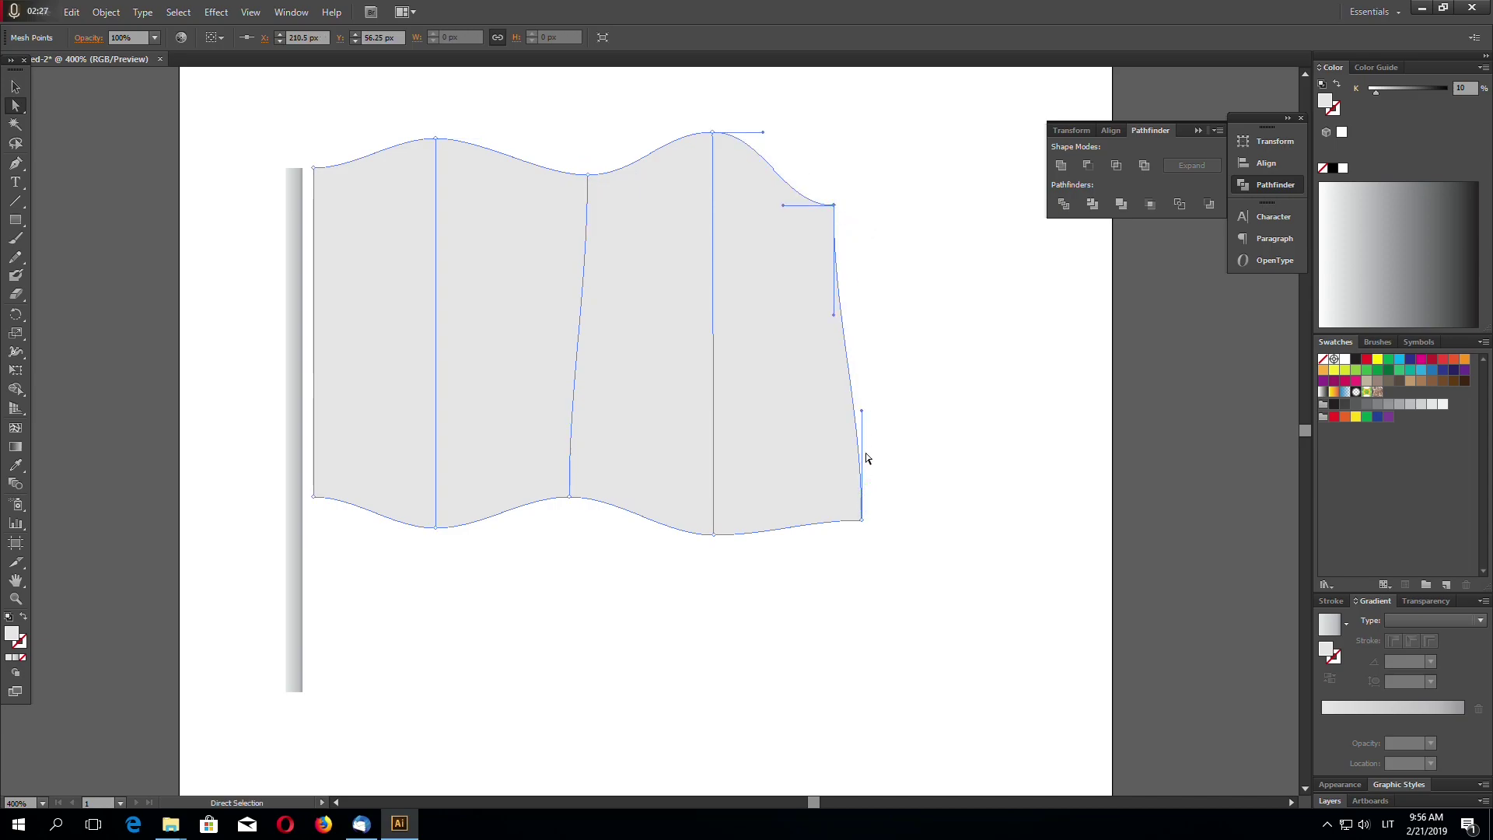
pyautogui.moveTo(871, 410); pyautogui.dragTo(896, 405)
pyautogui.moveTo(834, 315); pyautogui.dragTo(821, 320)
pyautogui.moveTo(861, 520)
pyautogui.mouseDown()
pyautogui.moveTo(815, 523)
pyautogui.moveTo(801, 498)
pyautogui.moveTo(861, 500)
pyautogui.mouseUp()
pyautogui.click(729, 583)
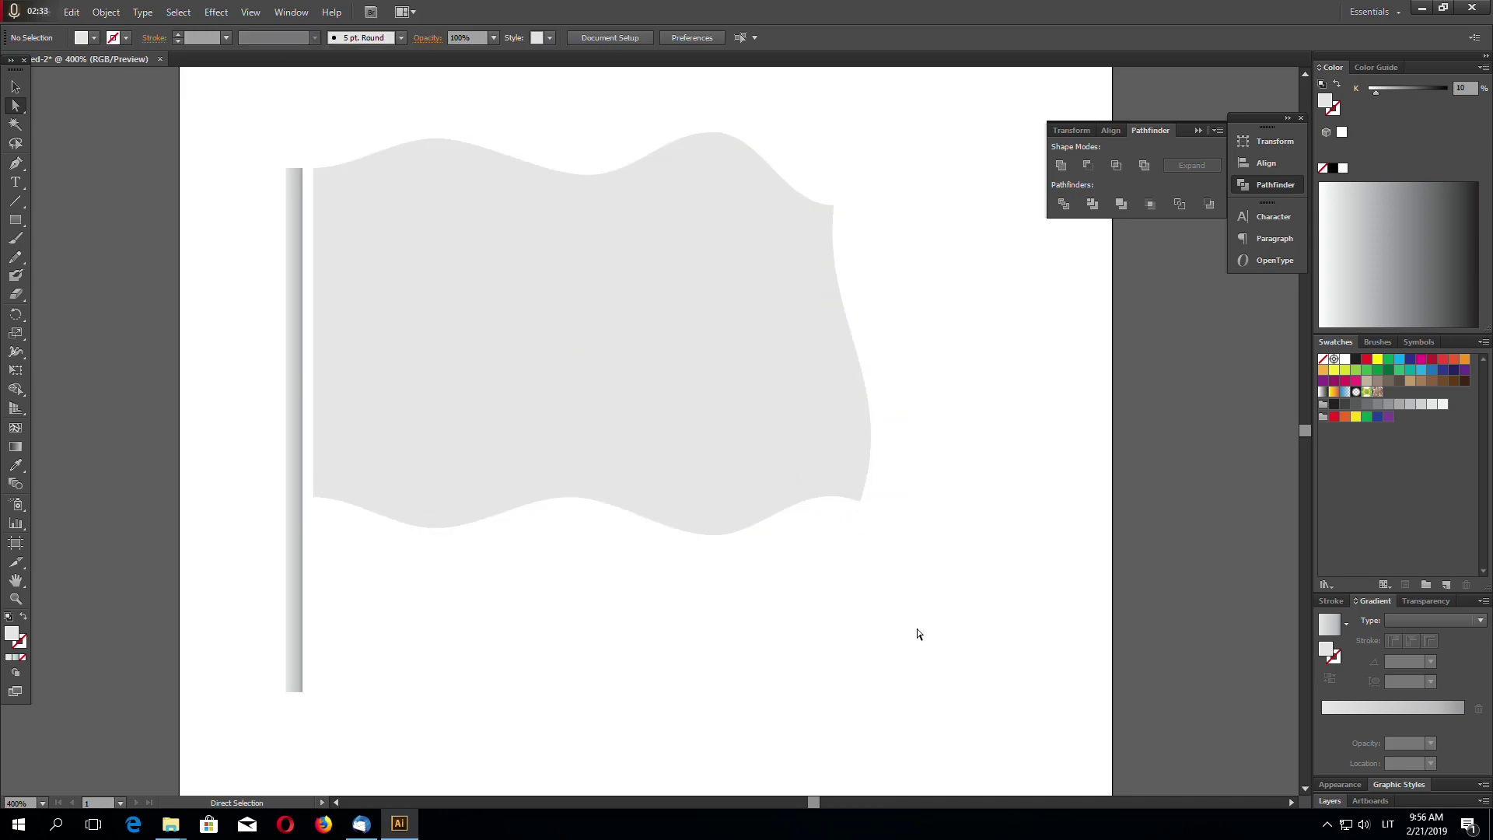
pyautogui.moveTo(728, 345); pyautogui.dragTo(723, 344)
pyautogui.moveTo(891, 148); pyautogui.dragTo(844, 212)
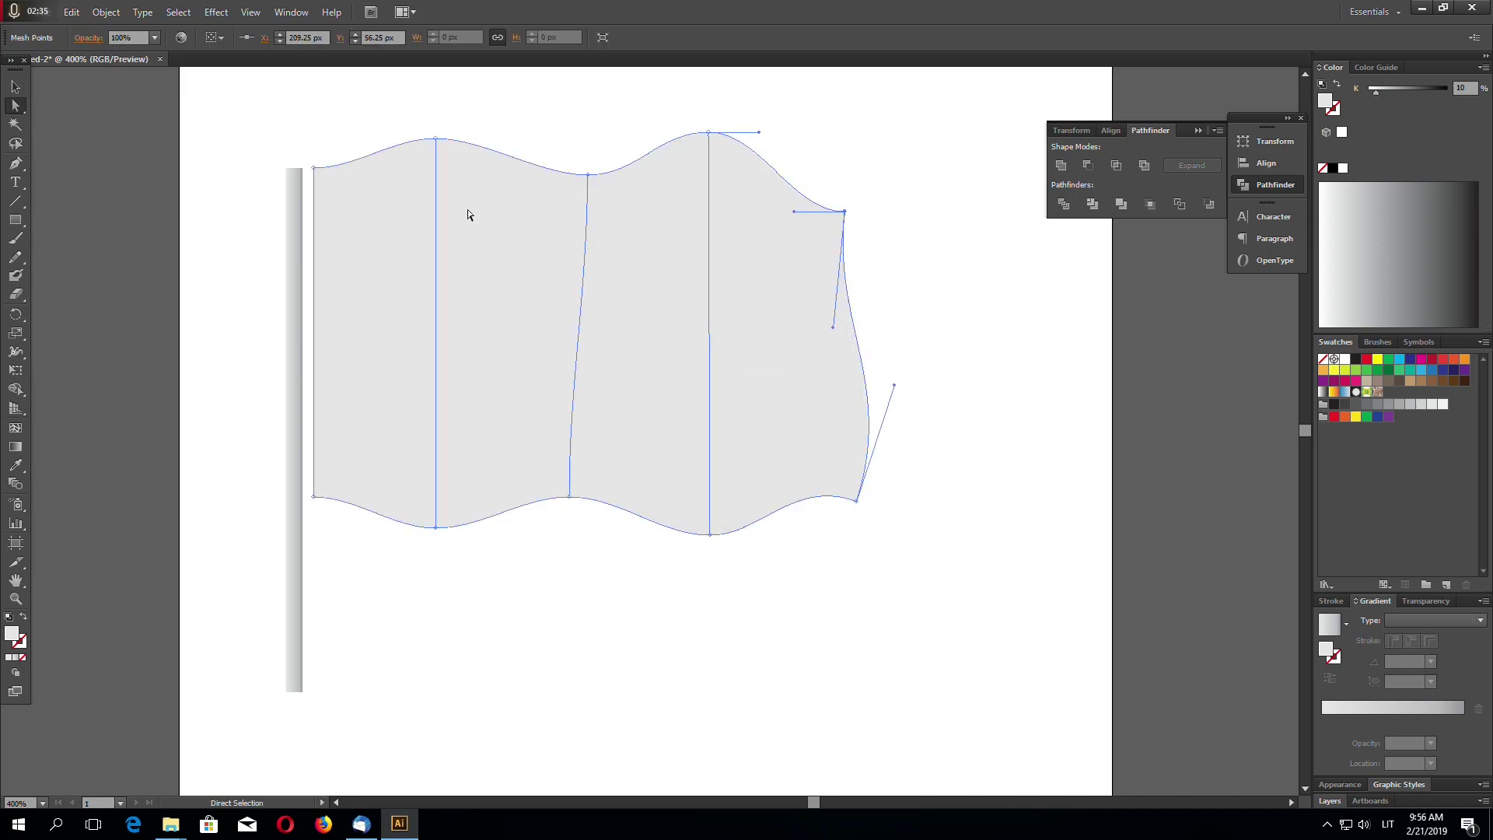
pyautogui.click(315, 169)
pyautogui.click(450, 616)
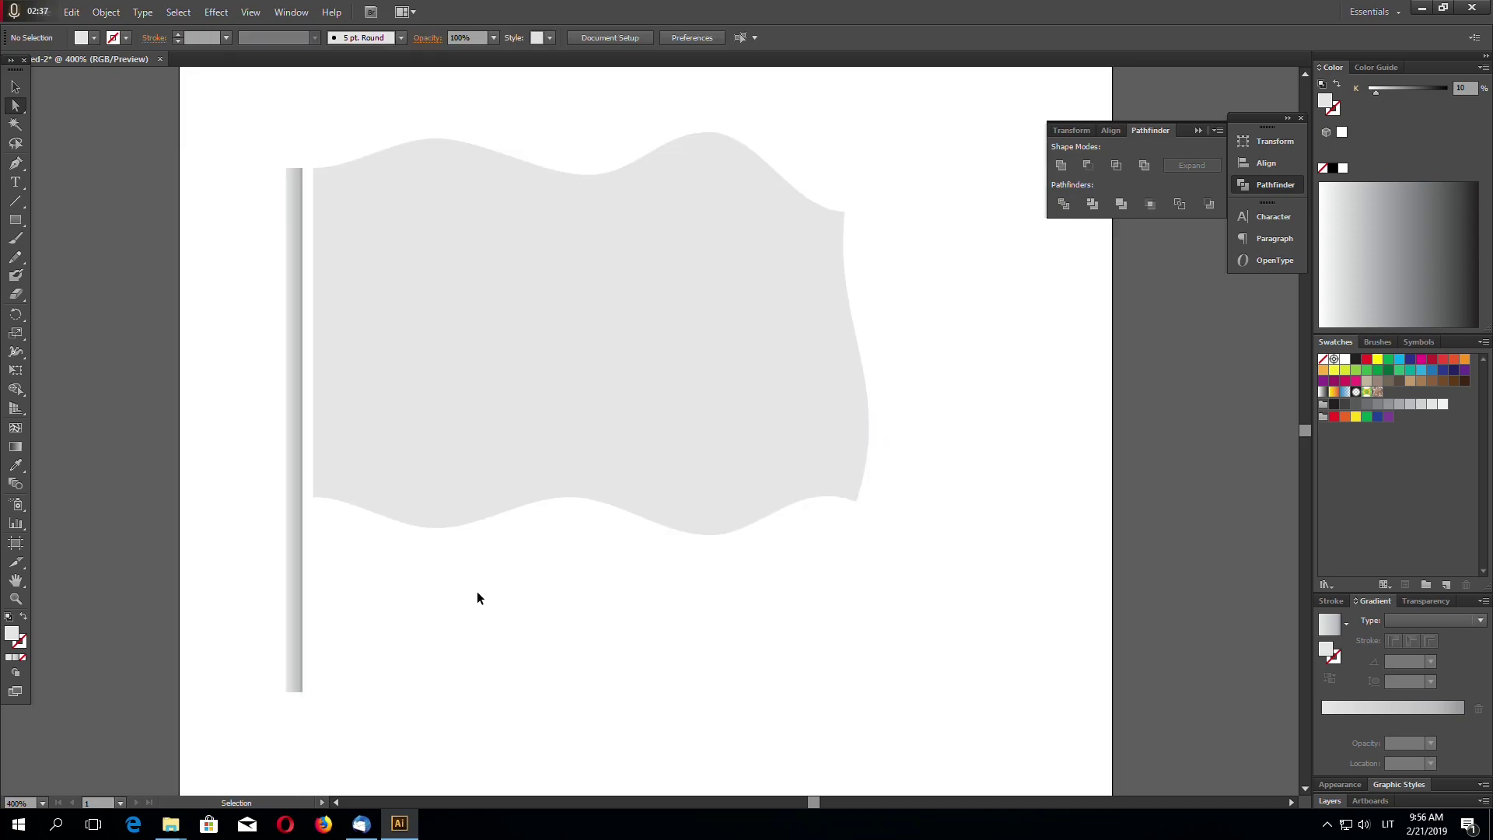
# Step: Change the flag mesh fill to a paler 5% grey
pyautogui.click(505, 377)
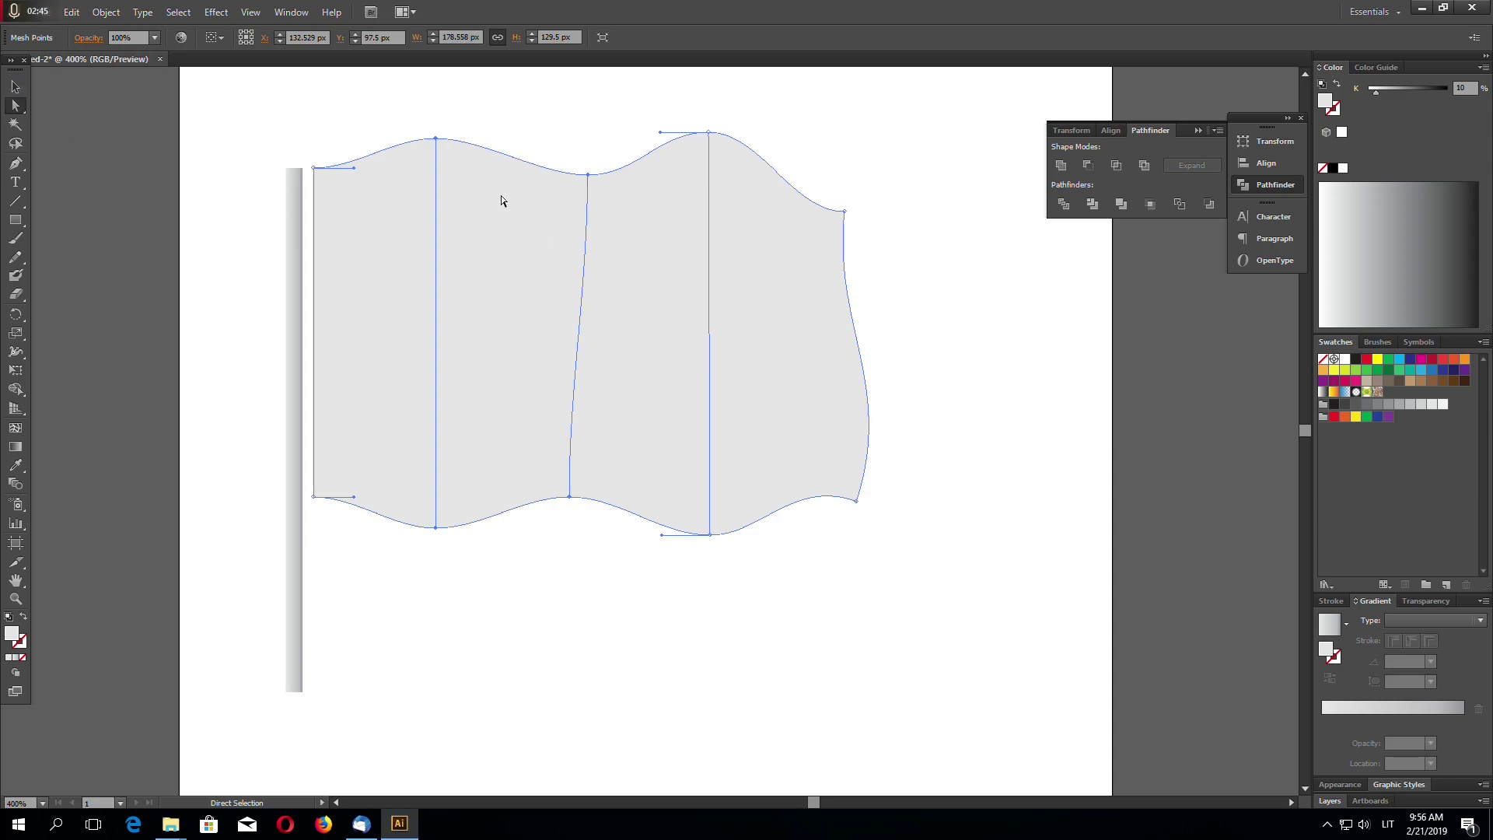
pyautogui.click(17, 89)
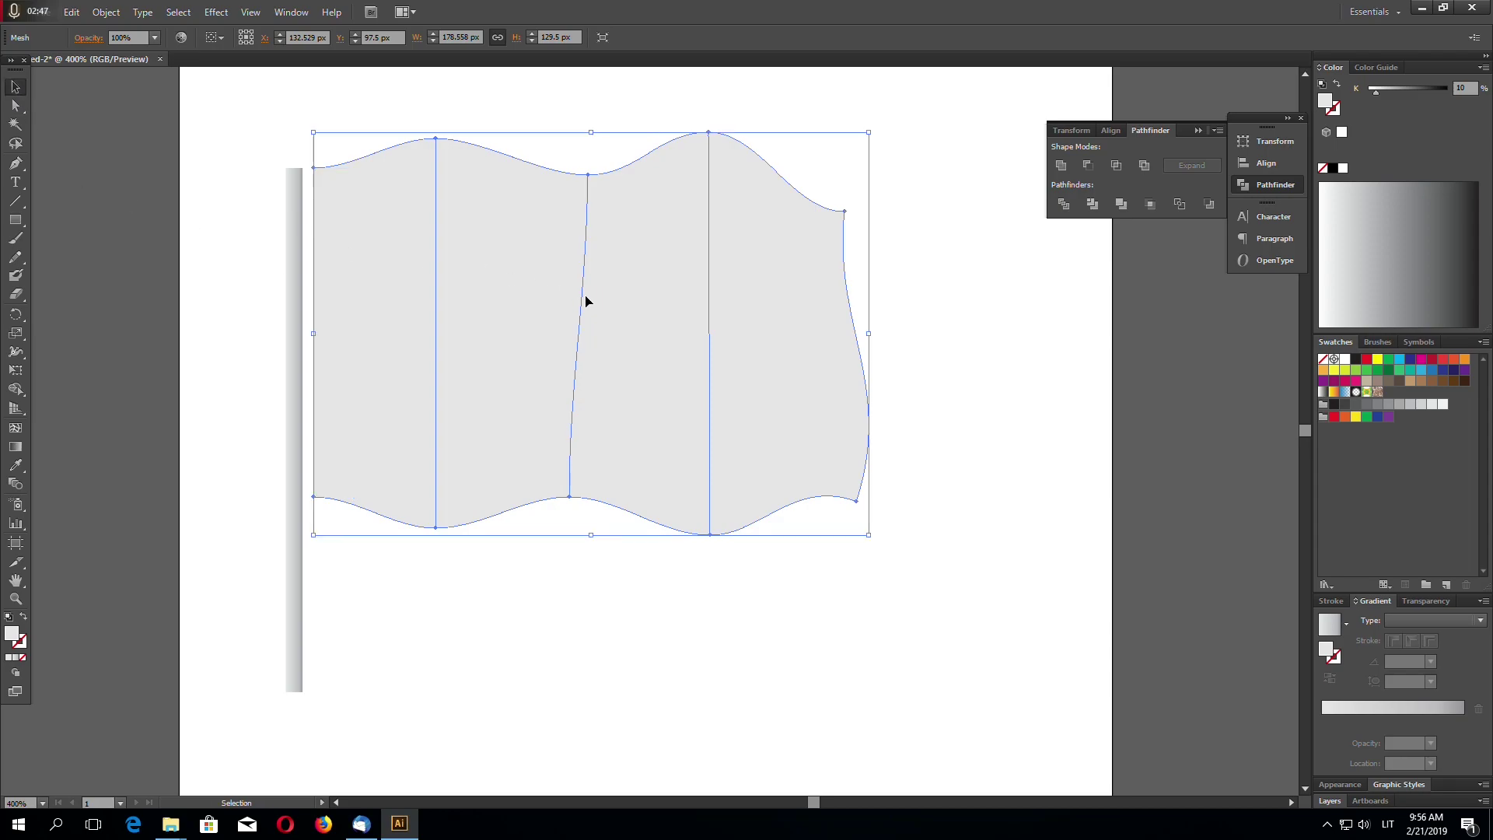
pyautogui.click(1471, 87)
pyautogui.write('50')
pyautogui.press('BackSpace')
pyautogui.press('Return')
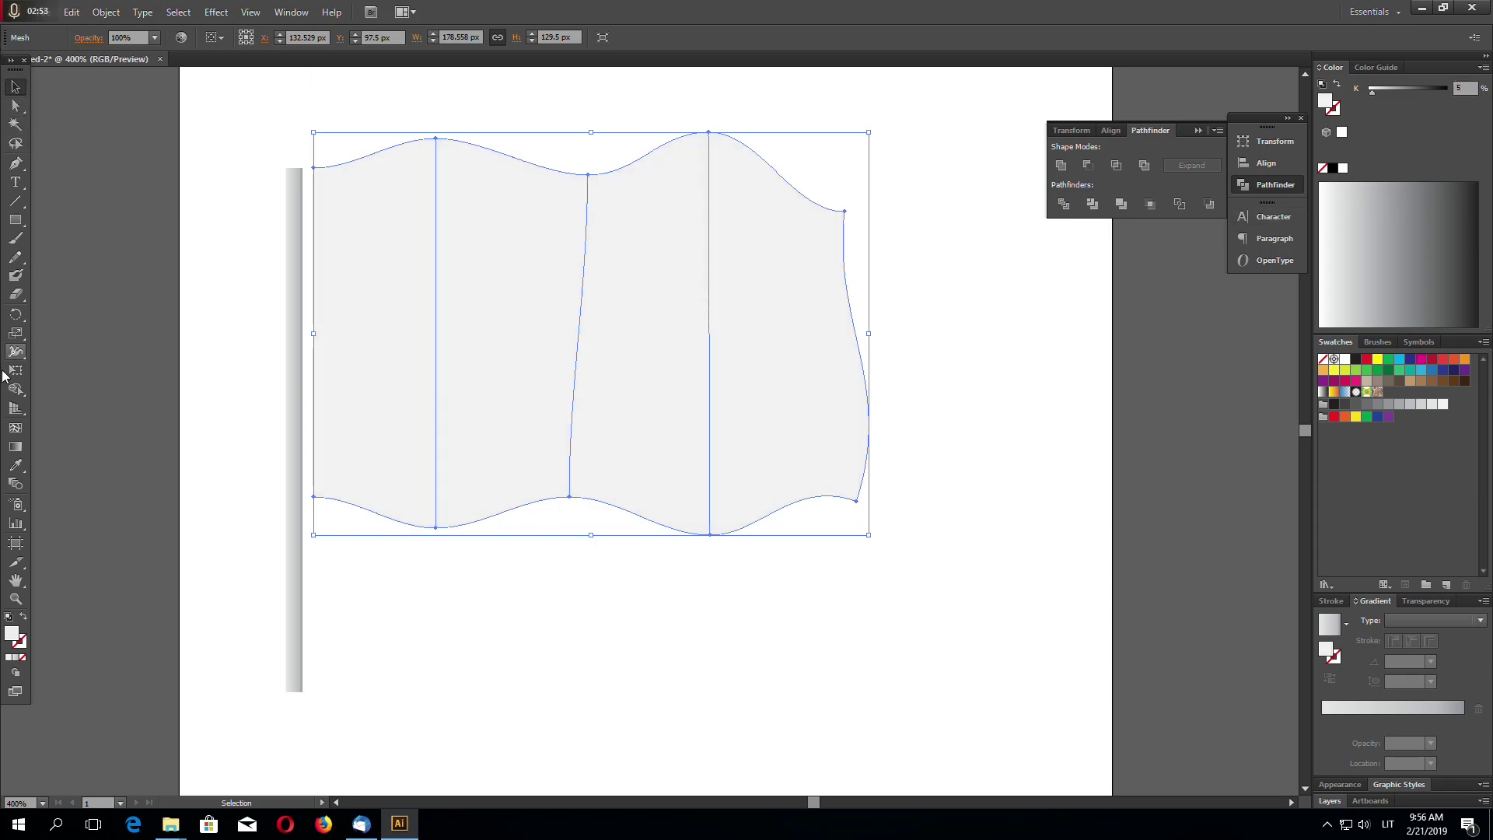
pyautogui.click(16, 106)
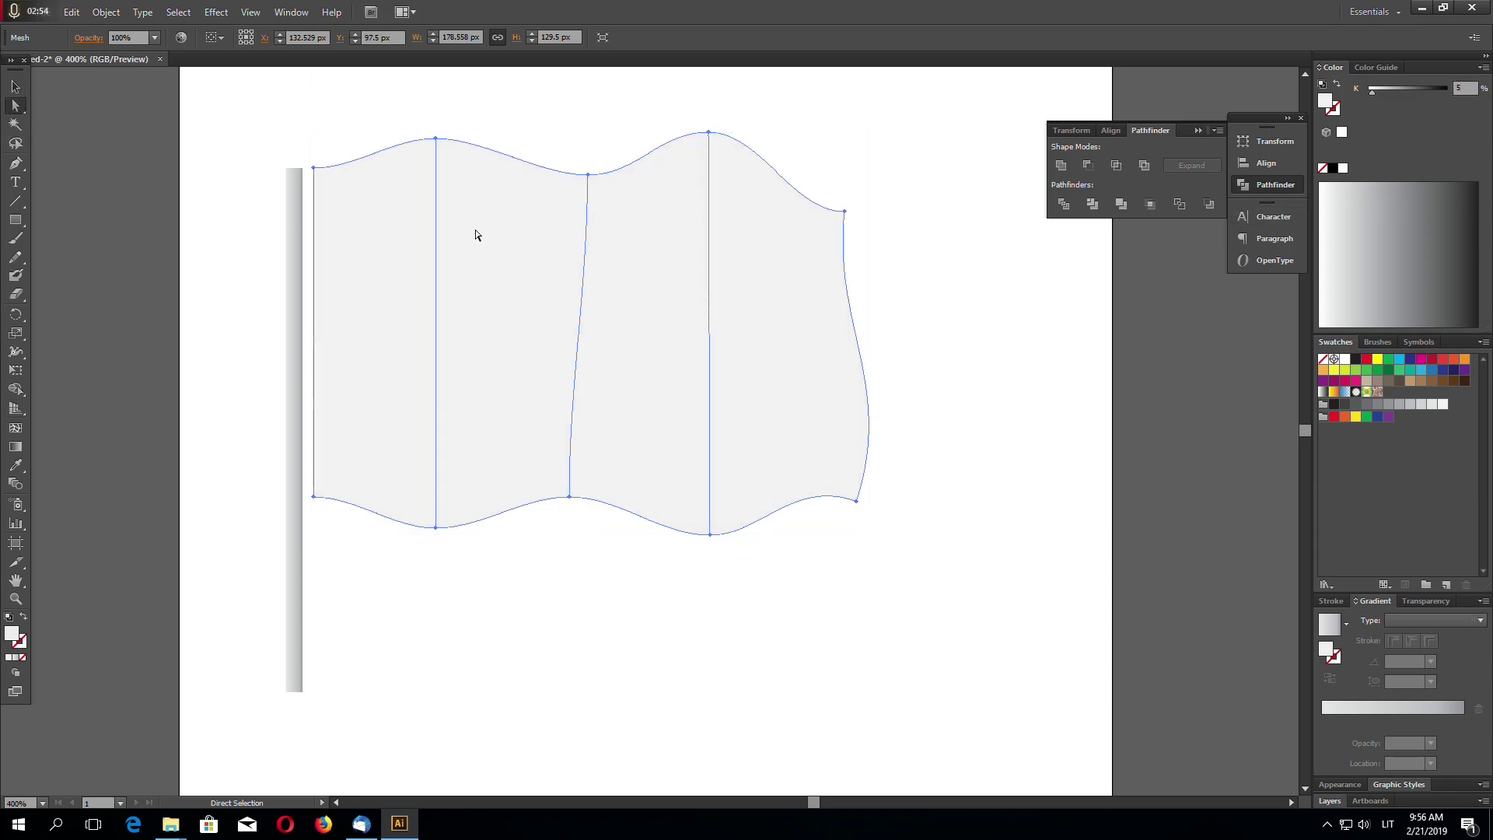
# Step: Add four more vertical mesh lines between the existing ones and near the right edge
pyautogui.click(19, 432)
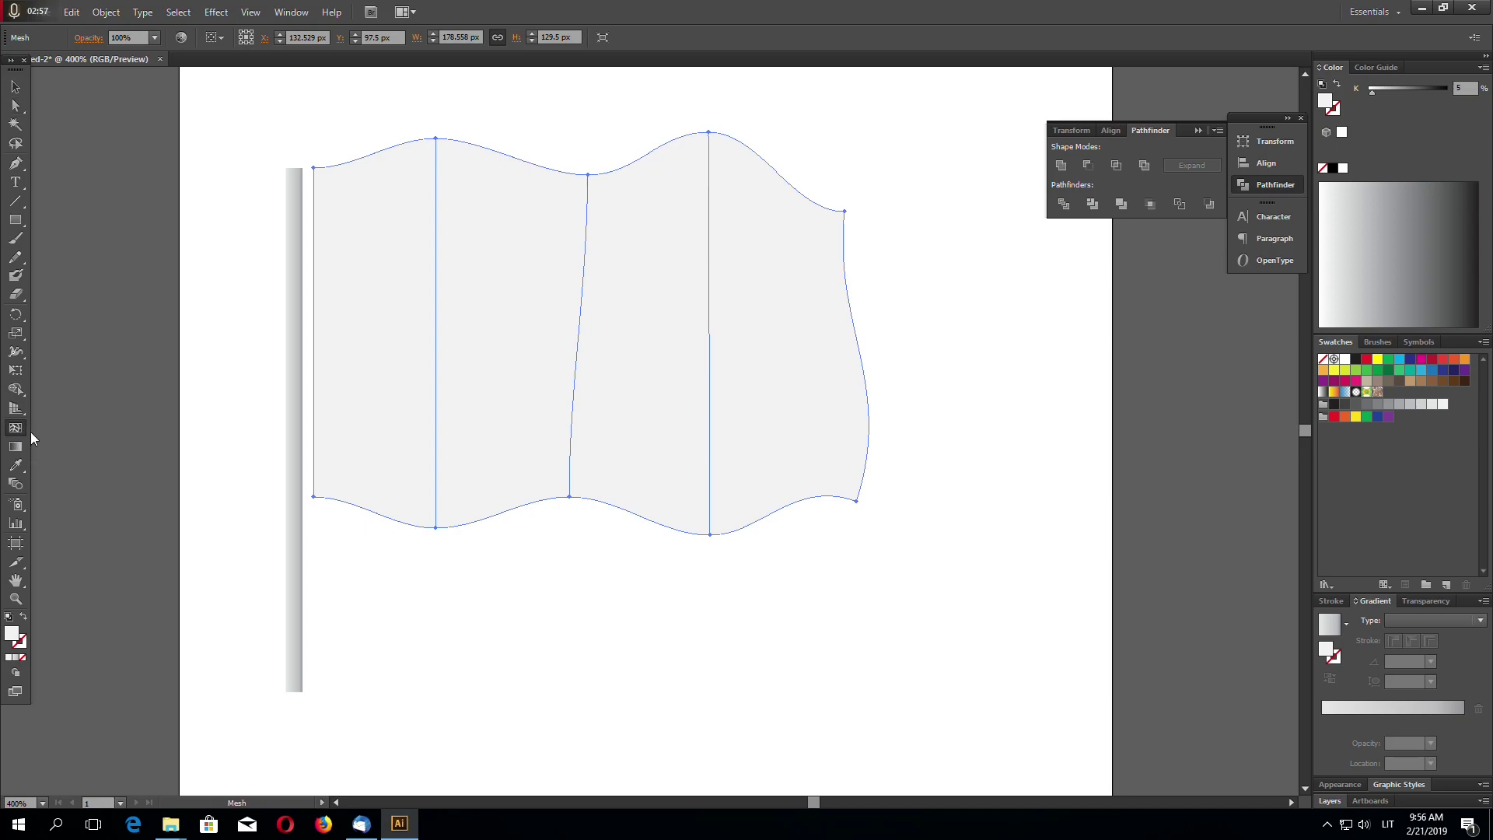
pyautogui.click(369, 155)
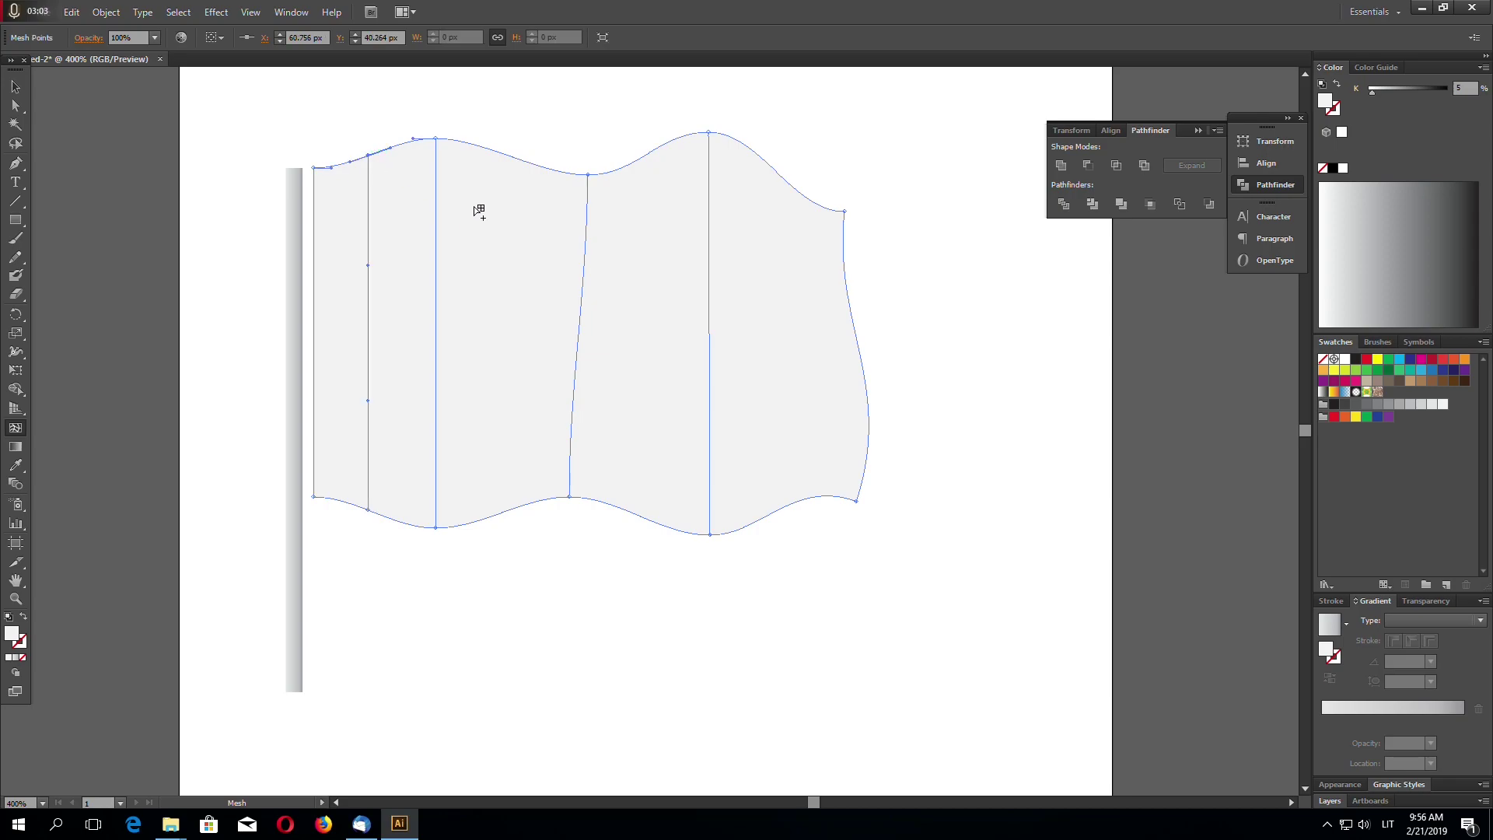
pyautogui.click(518, 158)
pyautogui.click(651, 151)
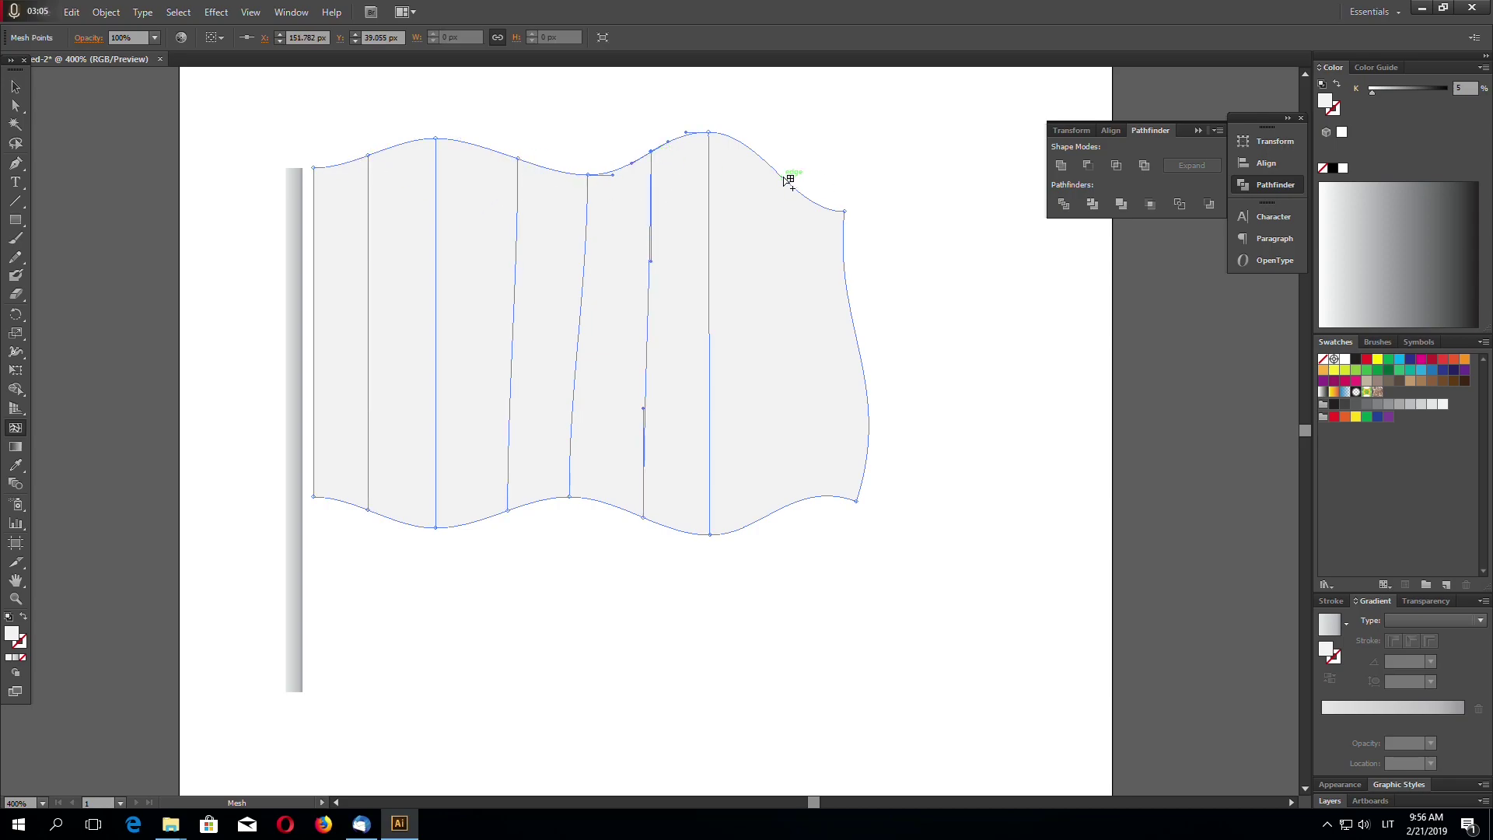
pyautogui.click(783, 177)
pyautogui.click(17, 105)
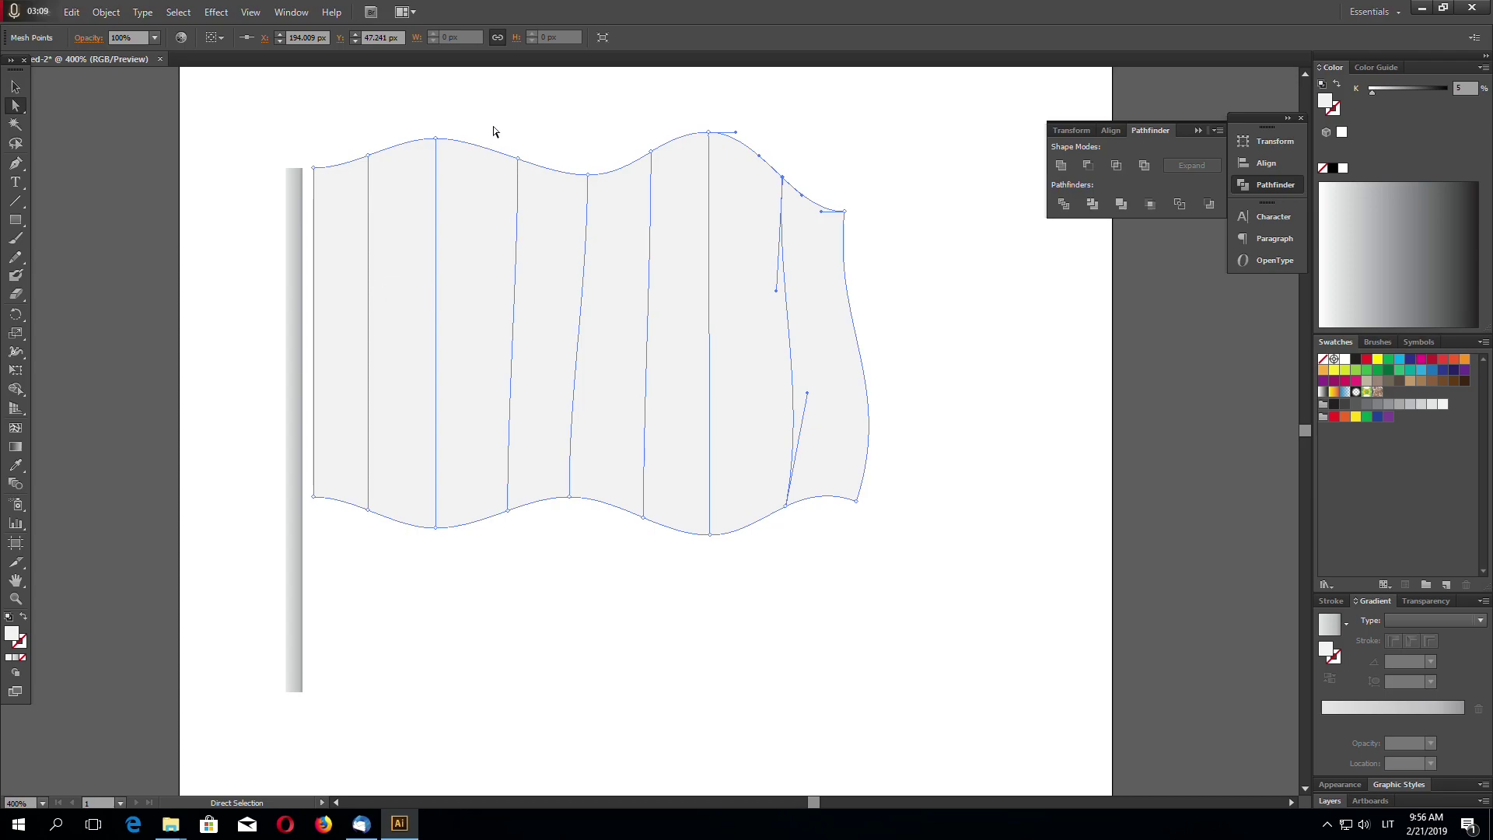
# Step: Shift-select the top and bottom points of the four new mesh lines and shade them K 10 grey
pyautogui.moveTo(496, 123); pyautogui.dragTo(557, 239)
pyautogui.moveTo(495, 542); pyautogui.dragTo(547, 467)
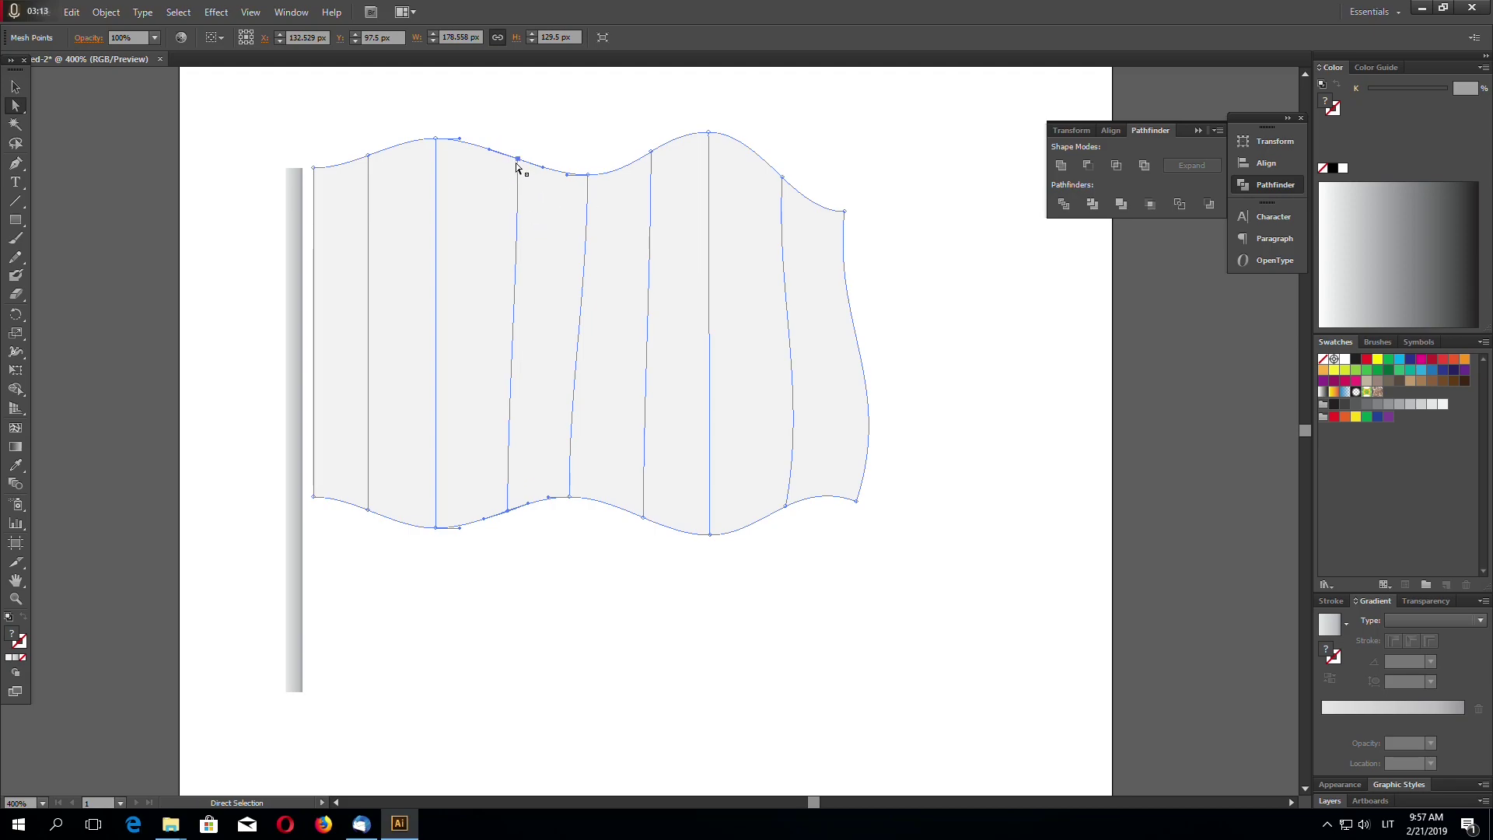
pyautogui.keyDown('shift'); pyautogui.click(368, 155); pyautogui.keyUp('shift')
pyautogui.moveTo(350, 549); pyautogui.dragTo(371, 503)
pyautogui.moveTo(629, 133); pyautogui.dragTo(661, 164)
pyautogui.moveTo(628, 544); pyautogui.dragTo(667, 499)
pyautogui.moveTo(754, 550); pyautogui.dragTo(796, 496)
pyautogui.moveTo(762, 121); pyautogui.dragTo(808, 218)
pyautogui.hotkey('ctrl', 'shift', 'z')
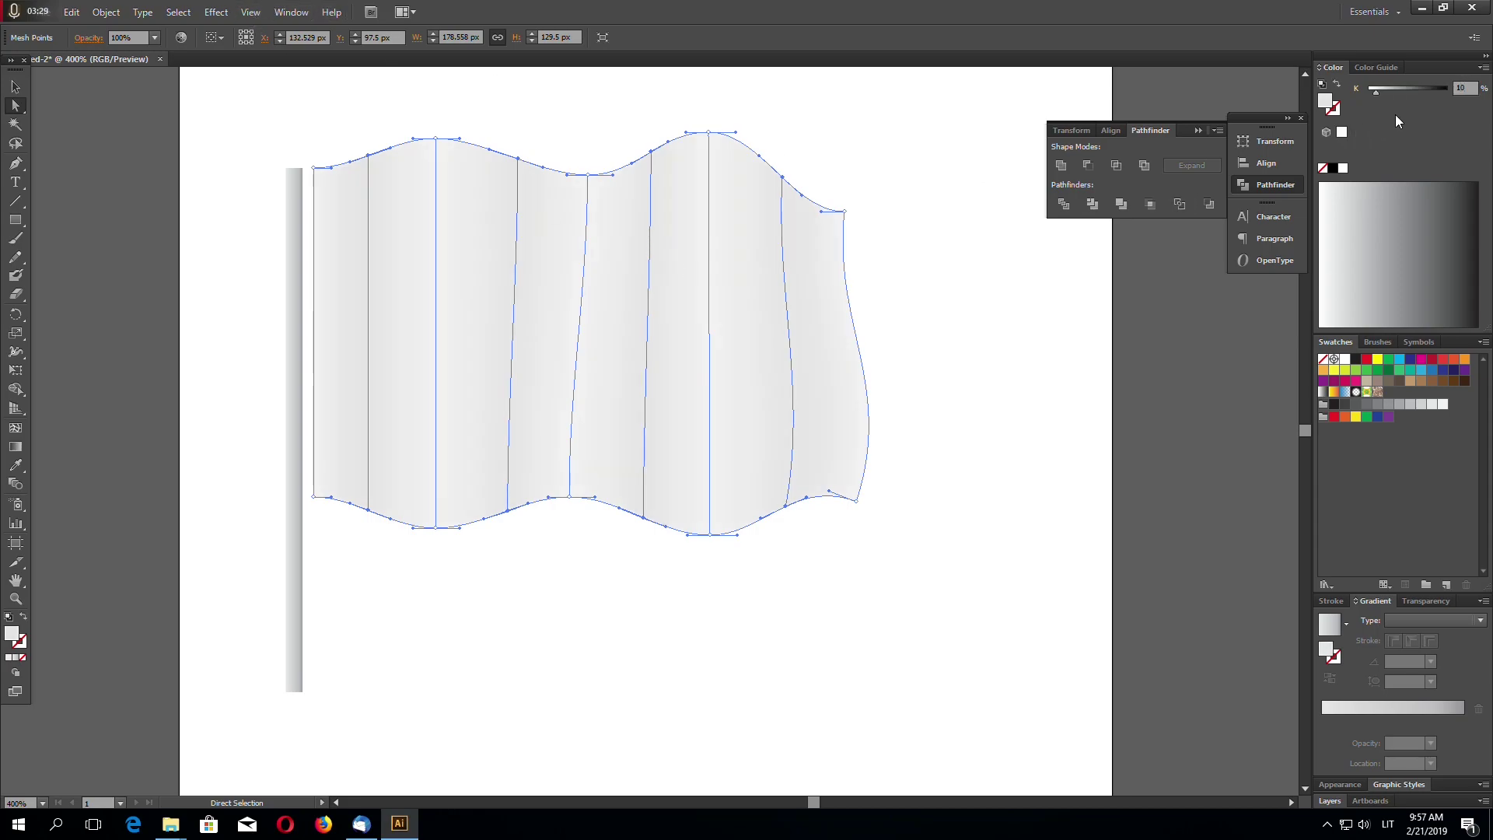
# Step: Preview the flag with mesh edges hidden, then turn View > Show Edges back on
pyautogui.click(250, 12)
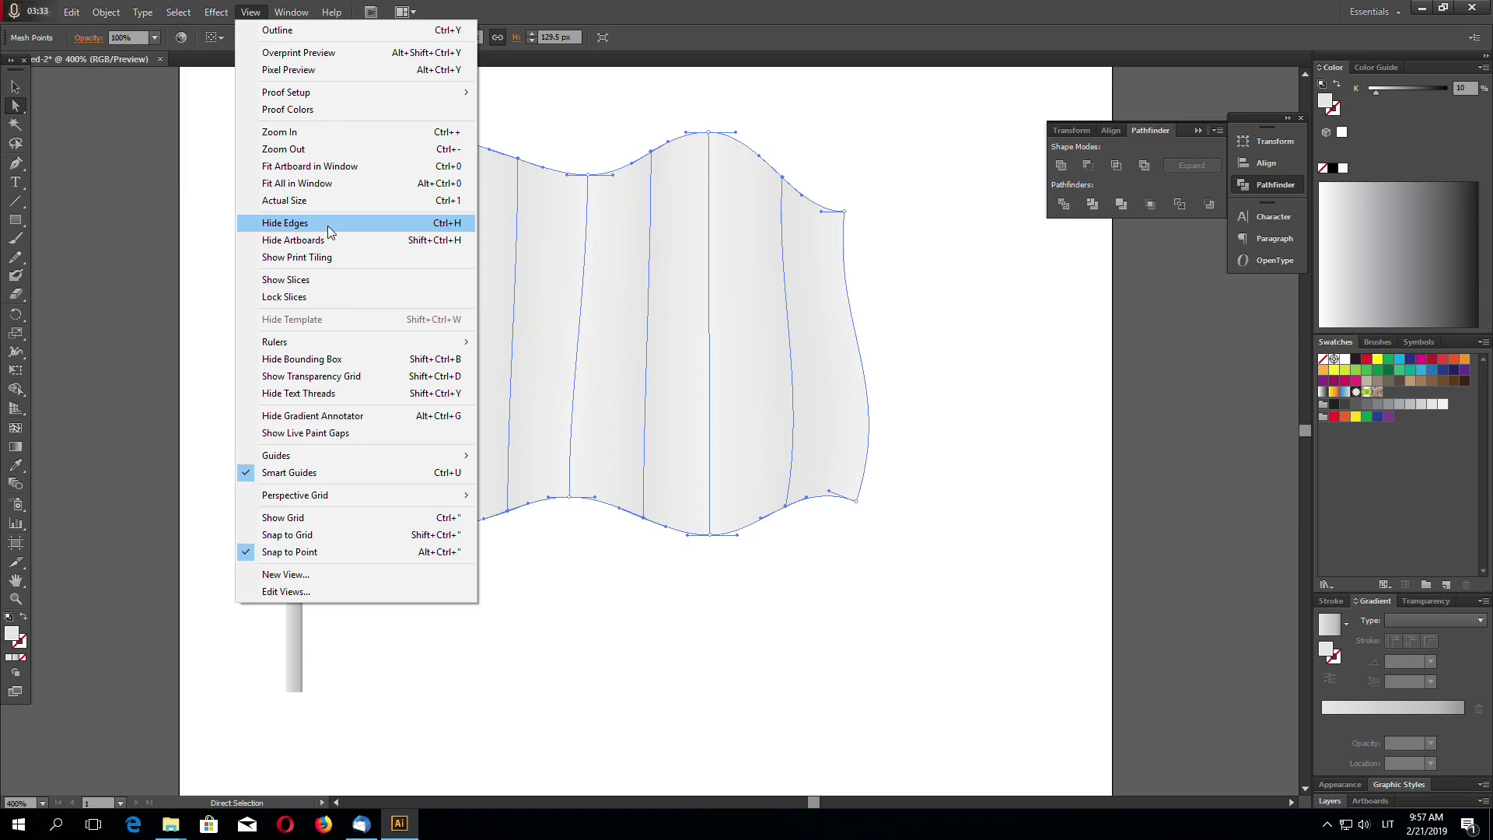
pyautogui.click(328, 226)
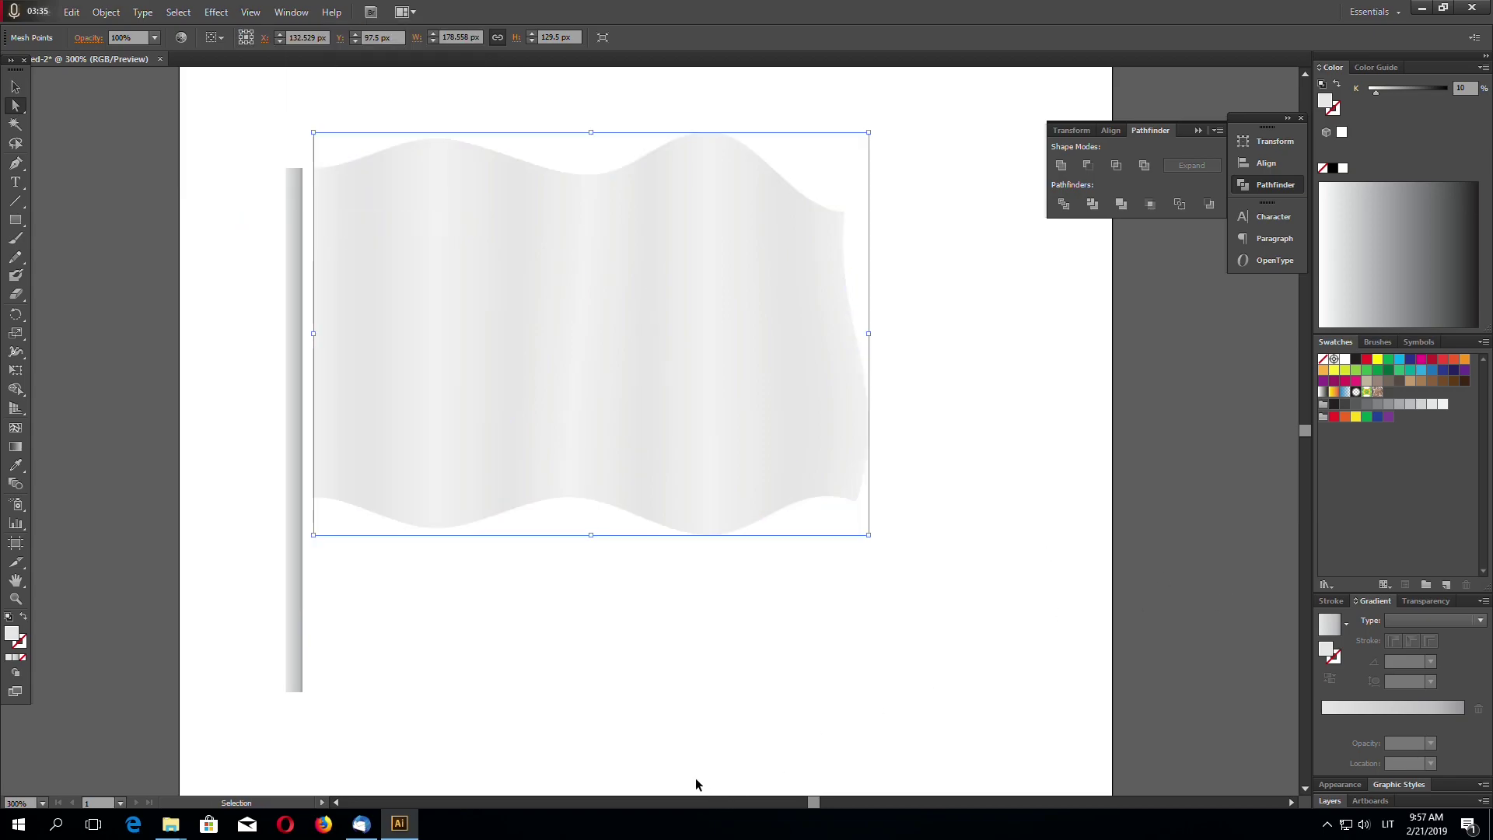
pyautogui.hotkey('ctrl', '-')
pyautogui.hotkey('ctrl', '-')
pyautogui.hotkey('ctrl', '-')
pyautogui.hotkey('ctrl', '+')
pyautogui.hotkey('ctrl', '+')
pyautogui.hotkey('ctrl', '+')
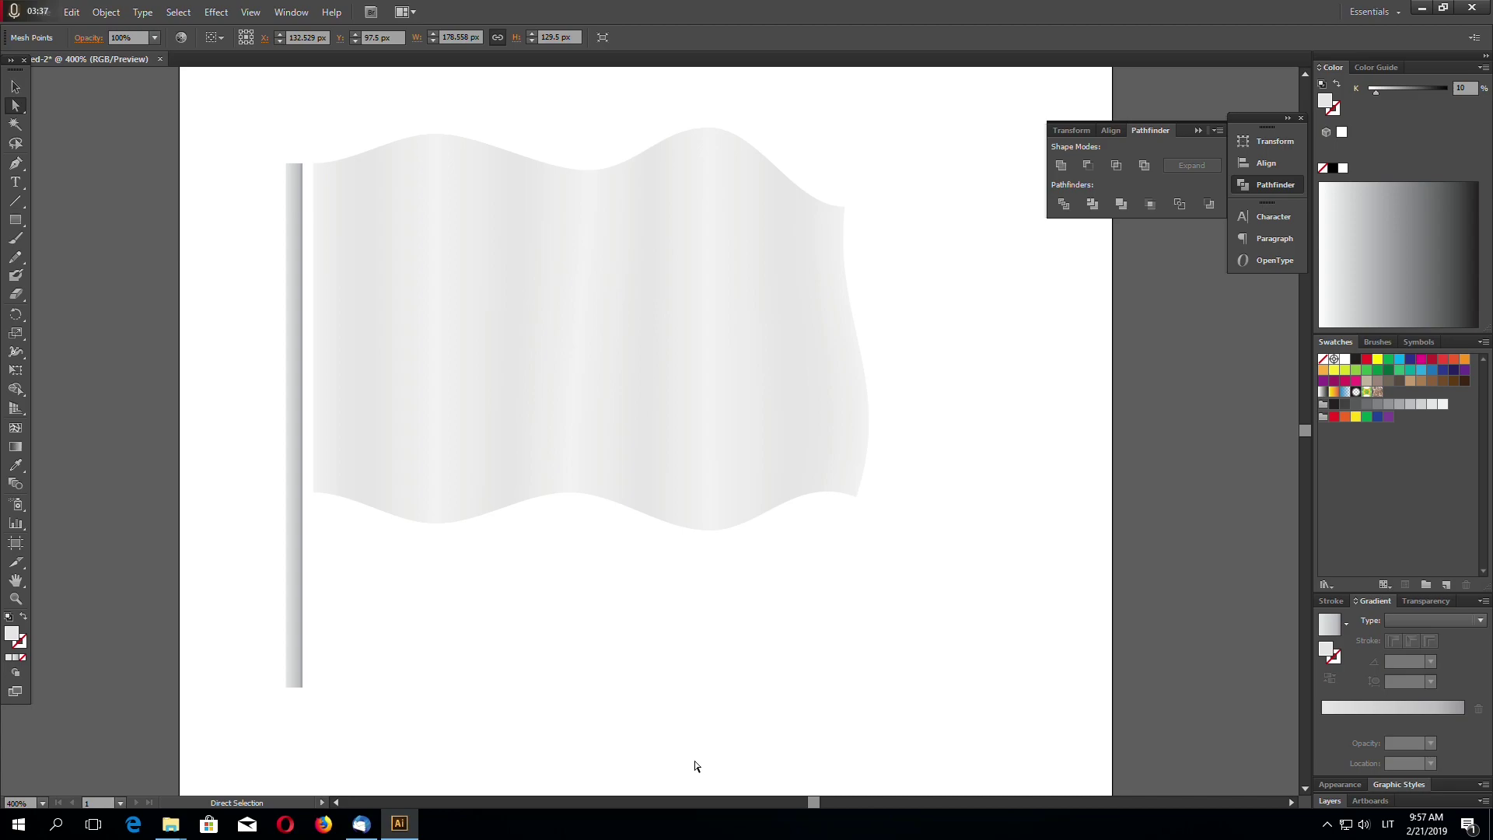
pyautogui.hotkey('ctrl', 'h')
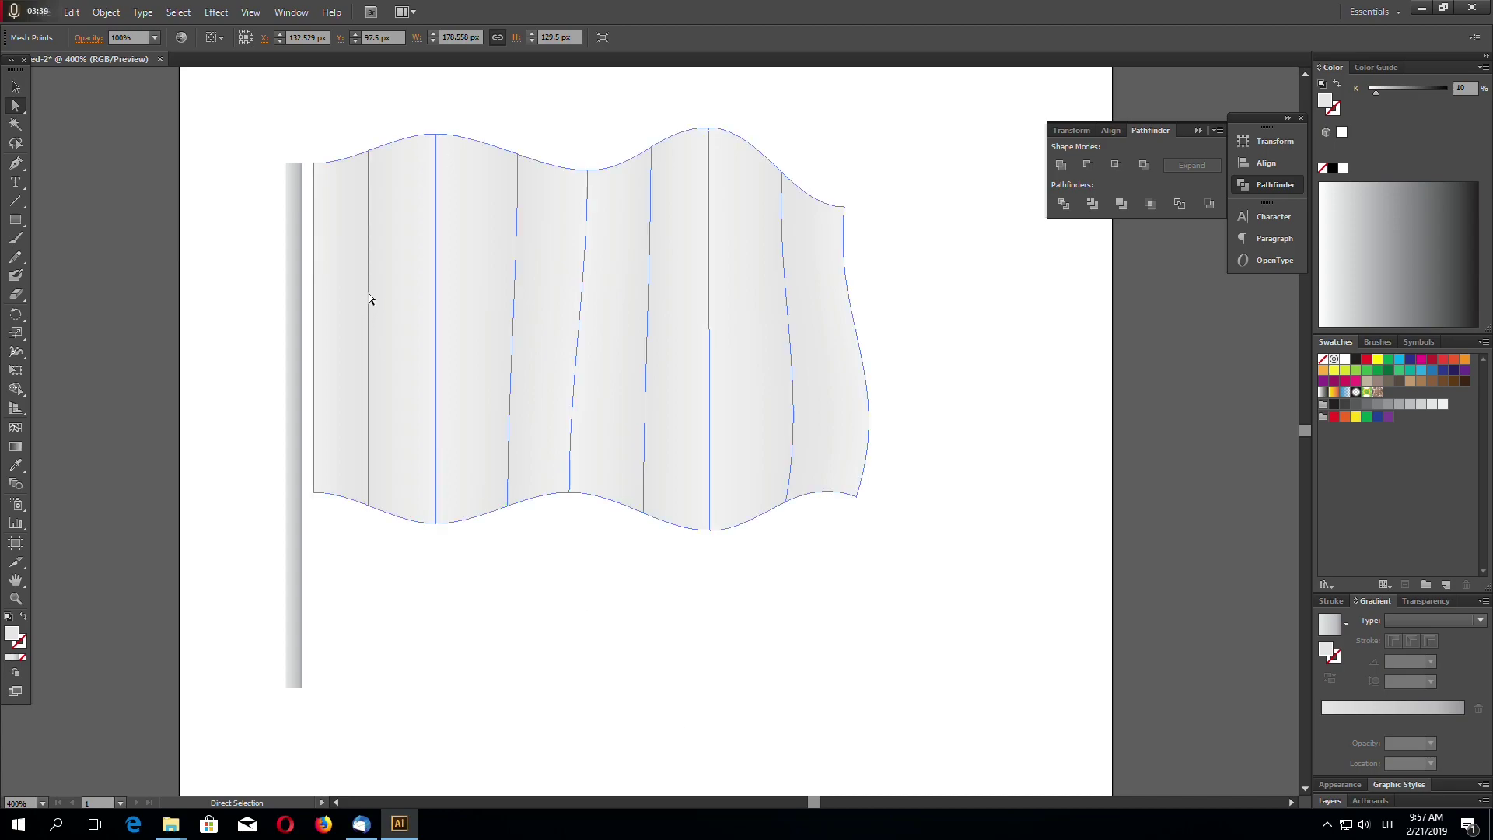
pyautogui.hotkey('ctrl', 'h')
pyautogui.click(250, 12)
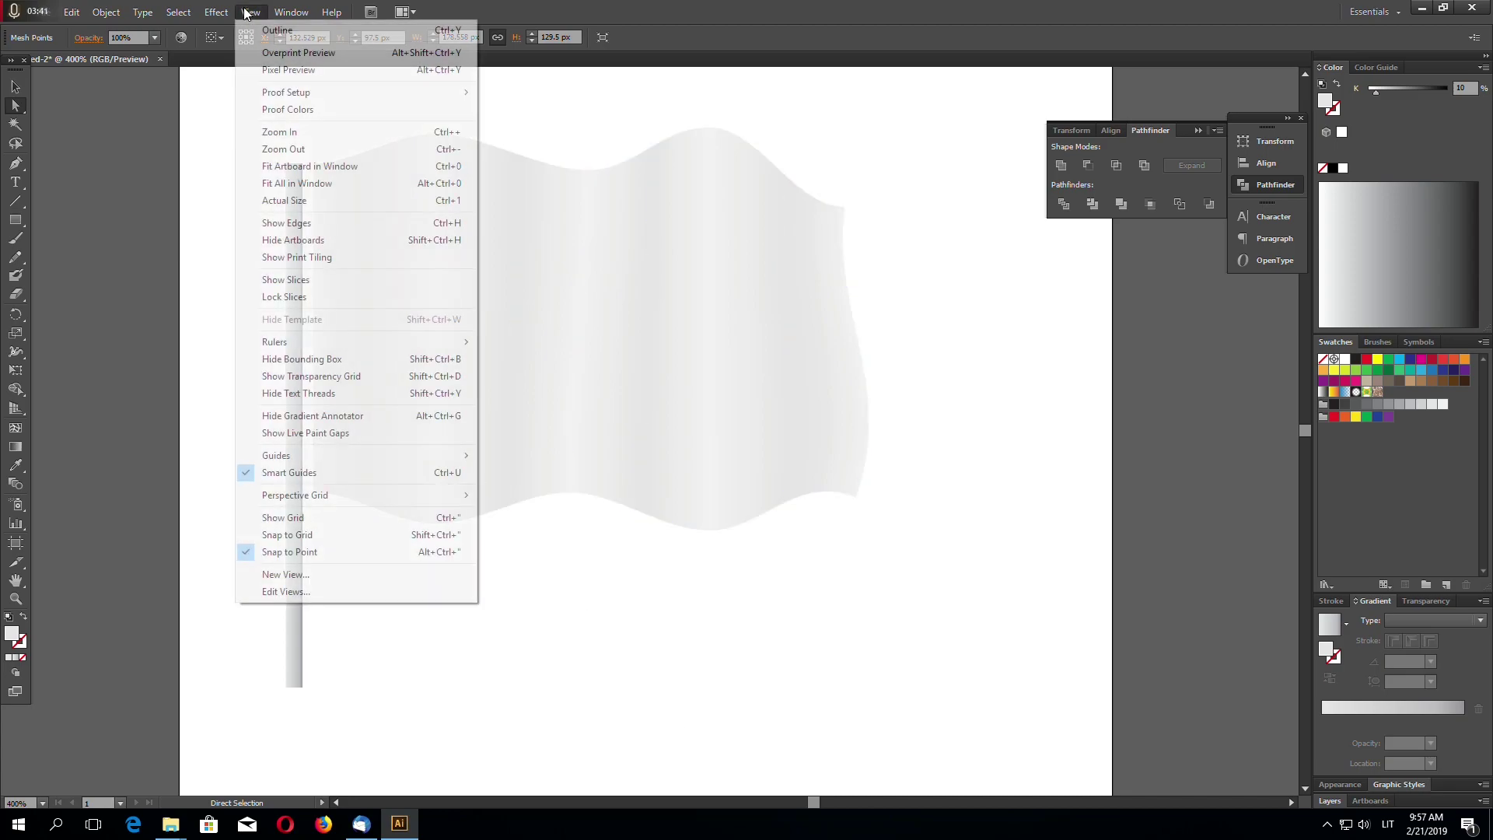
pyautogui.click(280, 223)
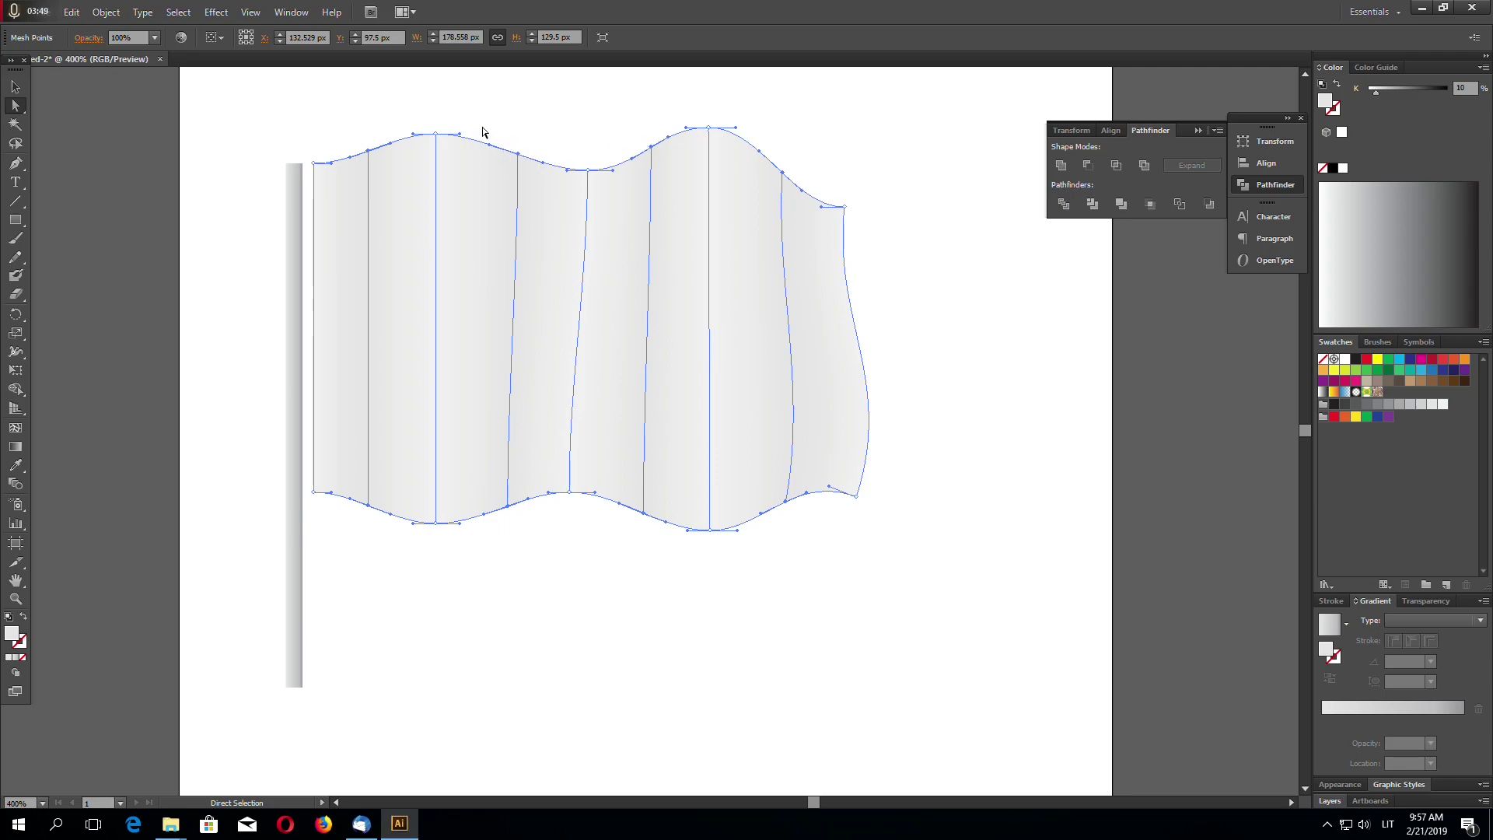
# Step: Tint the selected top-edge and right-end mesh points with K 15 grey
pyautogui.moveTo(358, 130); pyautogui.dragTo(386, 170)
pyautogui.moveTo(508, 129); pyautogui.dragTo(532, 179)
pyautogui.click(652, 147)
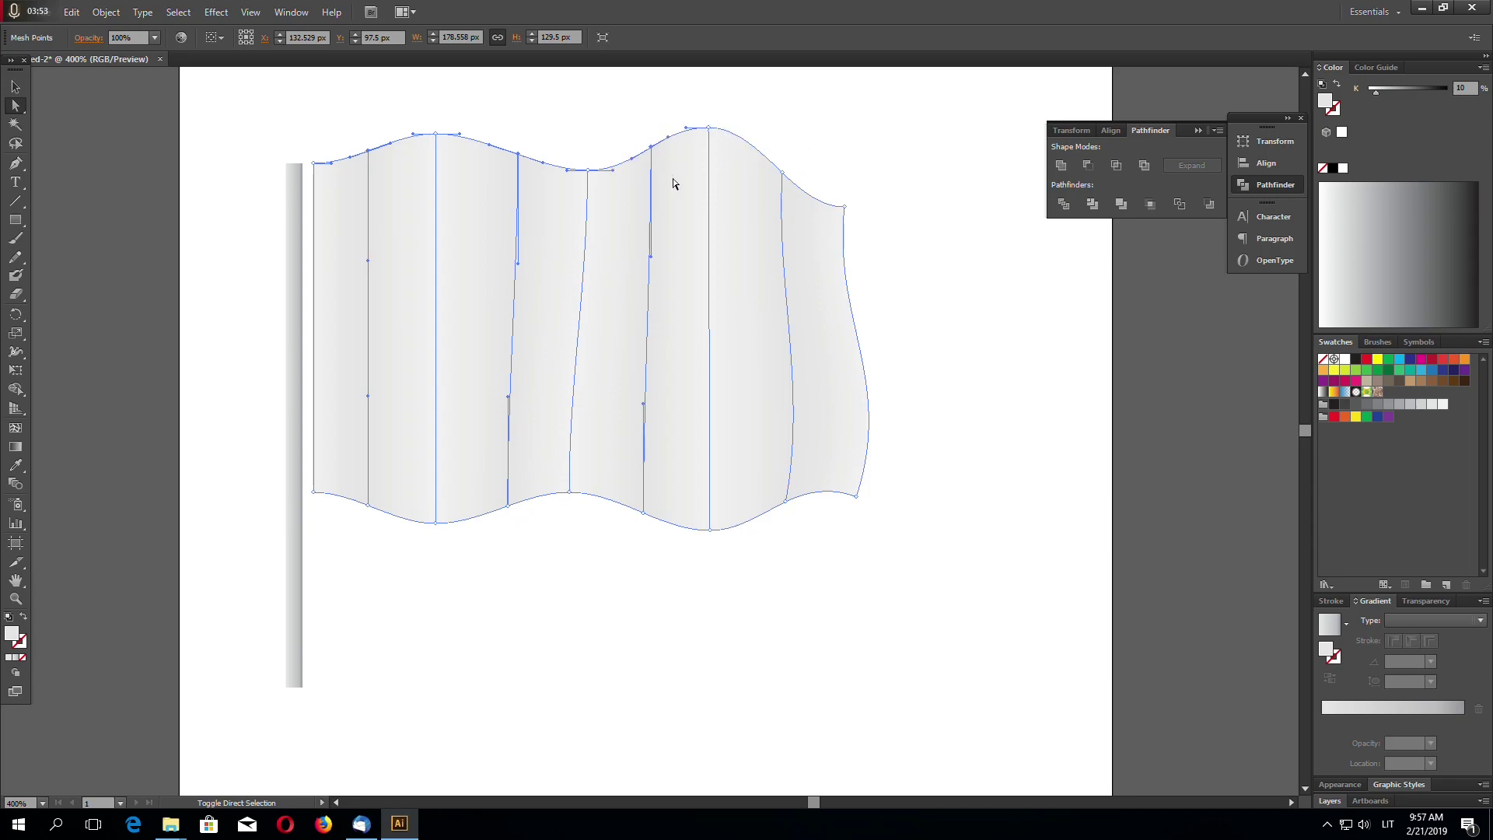
pyautogui.moveTo(775, 142); pyautogui.dragTo(831, 221)
pyautogui.moveTo(1468, 88); pyautogui.dragTo(1317, 116)
pyautogui.write('15')
pyautogui.press('Return')
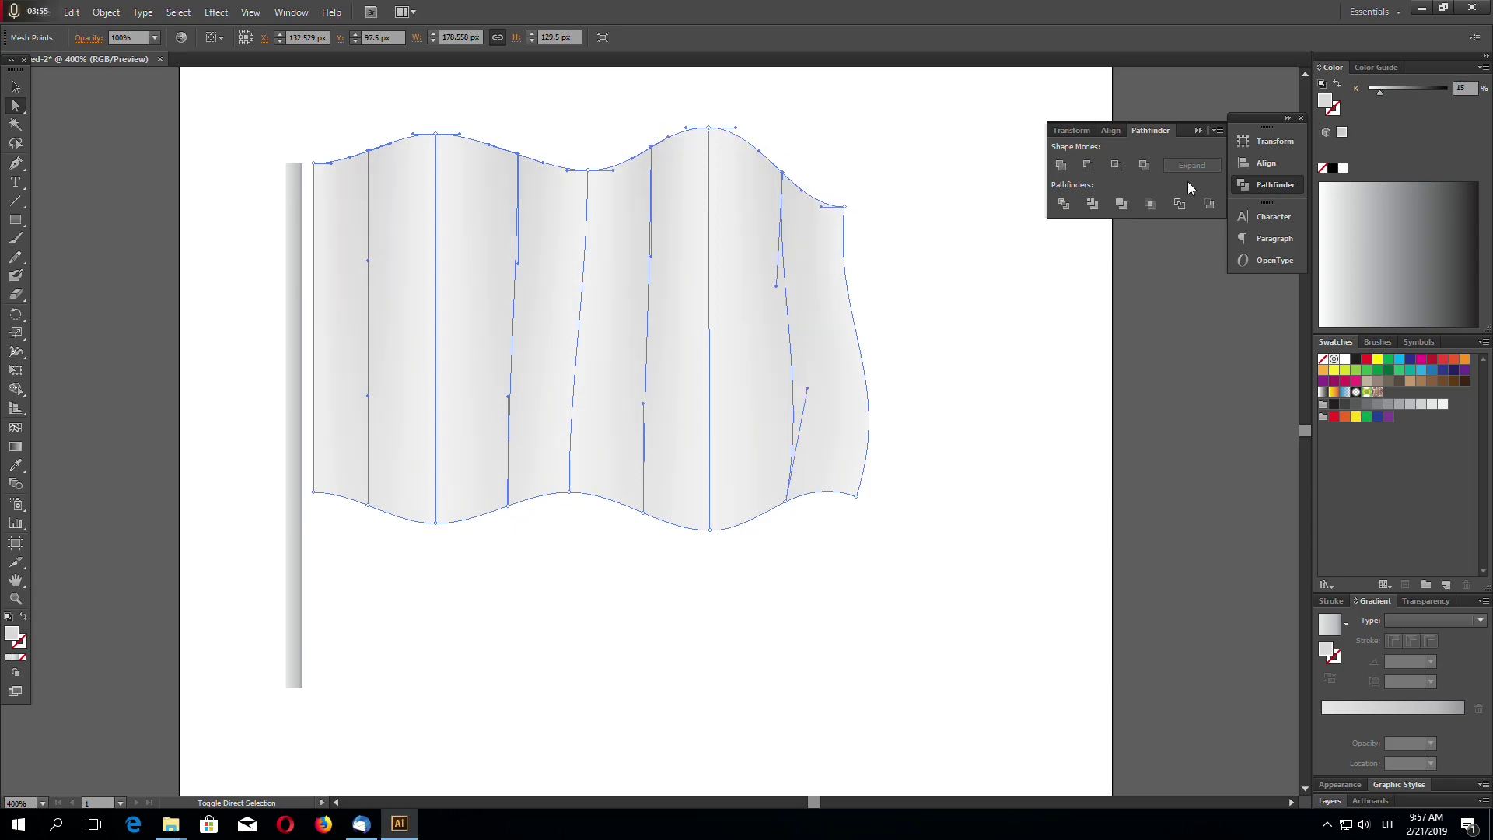
# Step: Select the points along the four vertical fold lines and give them a paler grey
pyautogui.click(1017, 389)
pyautogui.hotkey('ctrl', '-')
pyautogui.hotkey('ctrl', '-')
pyautogui.hotkey('ctrl', '-')
pyautogui.hotkey('ctrl', '+')
pyautogui.hotkey('ctrl', '+')
pyautogui.hotkey('ctrl', '+')
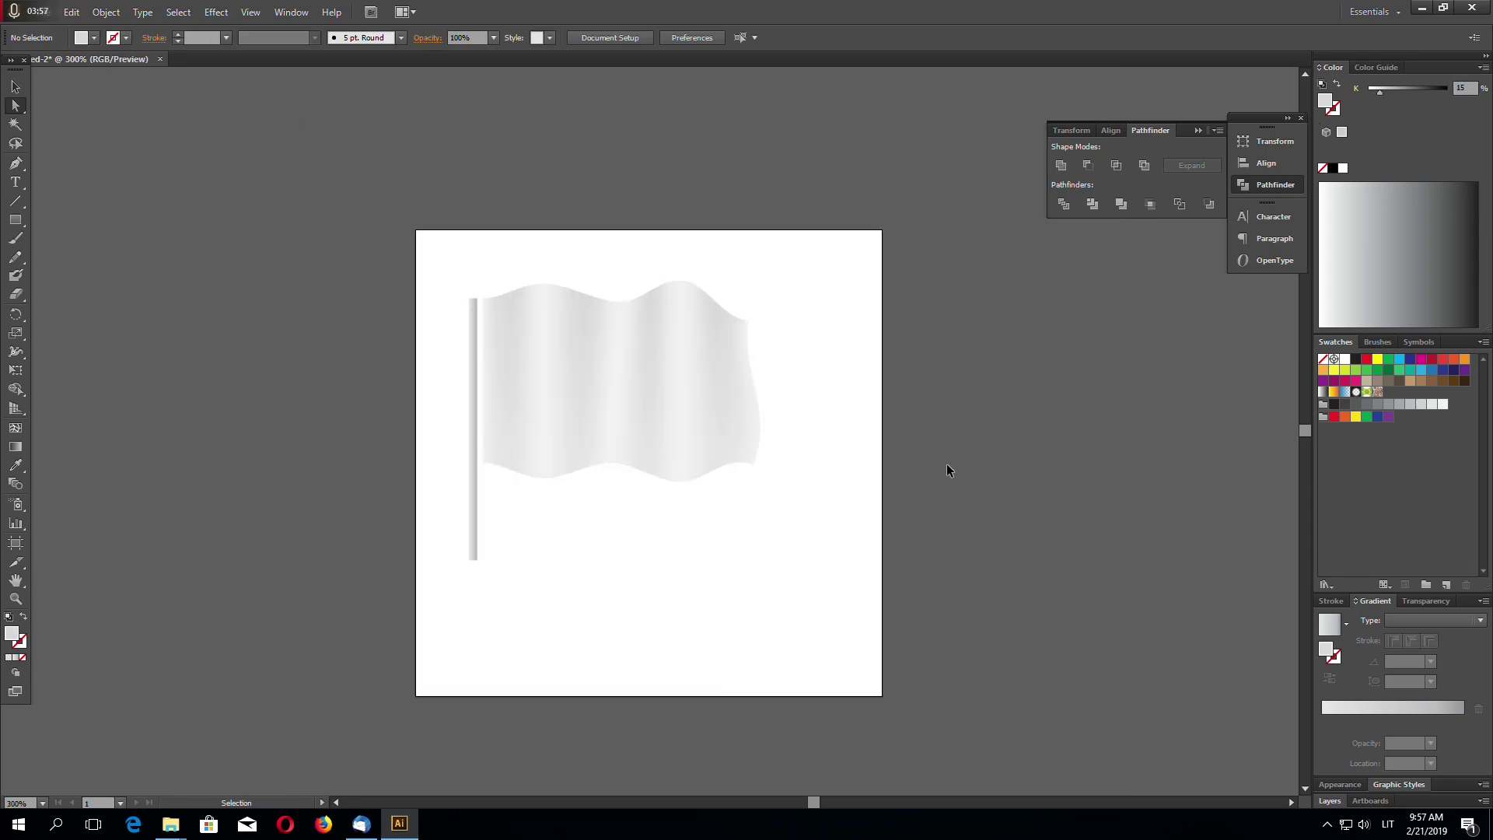
pyautogui.click(705, 441)
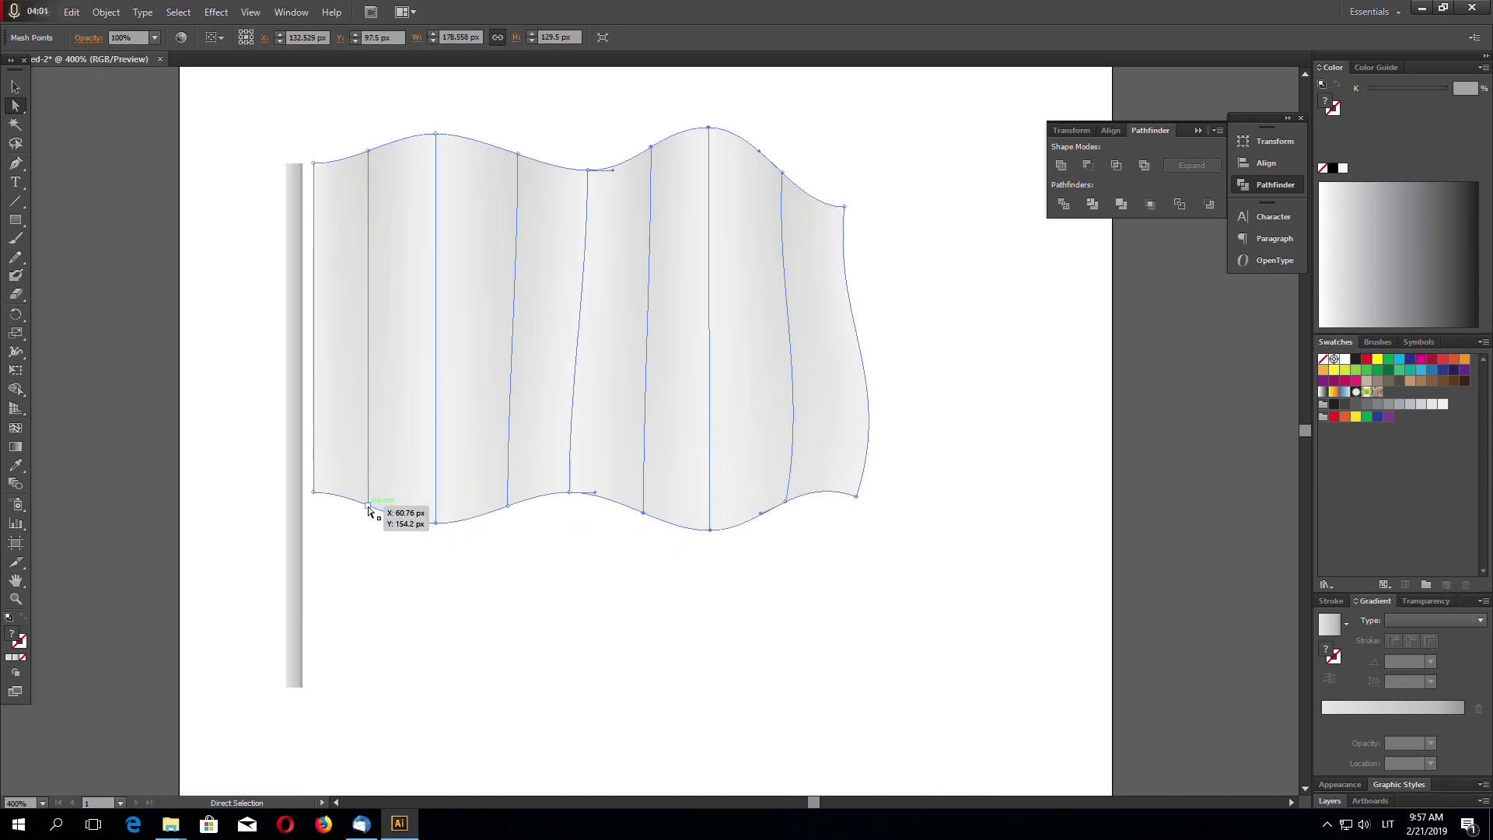
pyautogui.moveTo(418, 108); pyautogui.dragTo(460, 443)
pyautogui.moveTo(567, 149); pyautogui.dragTo(613, 590)
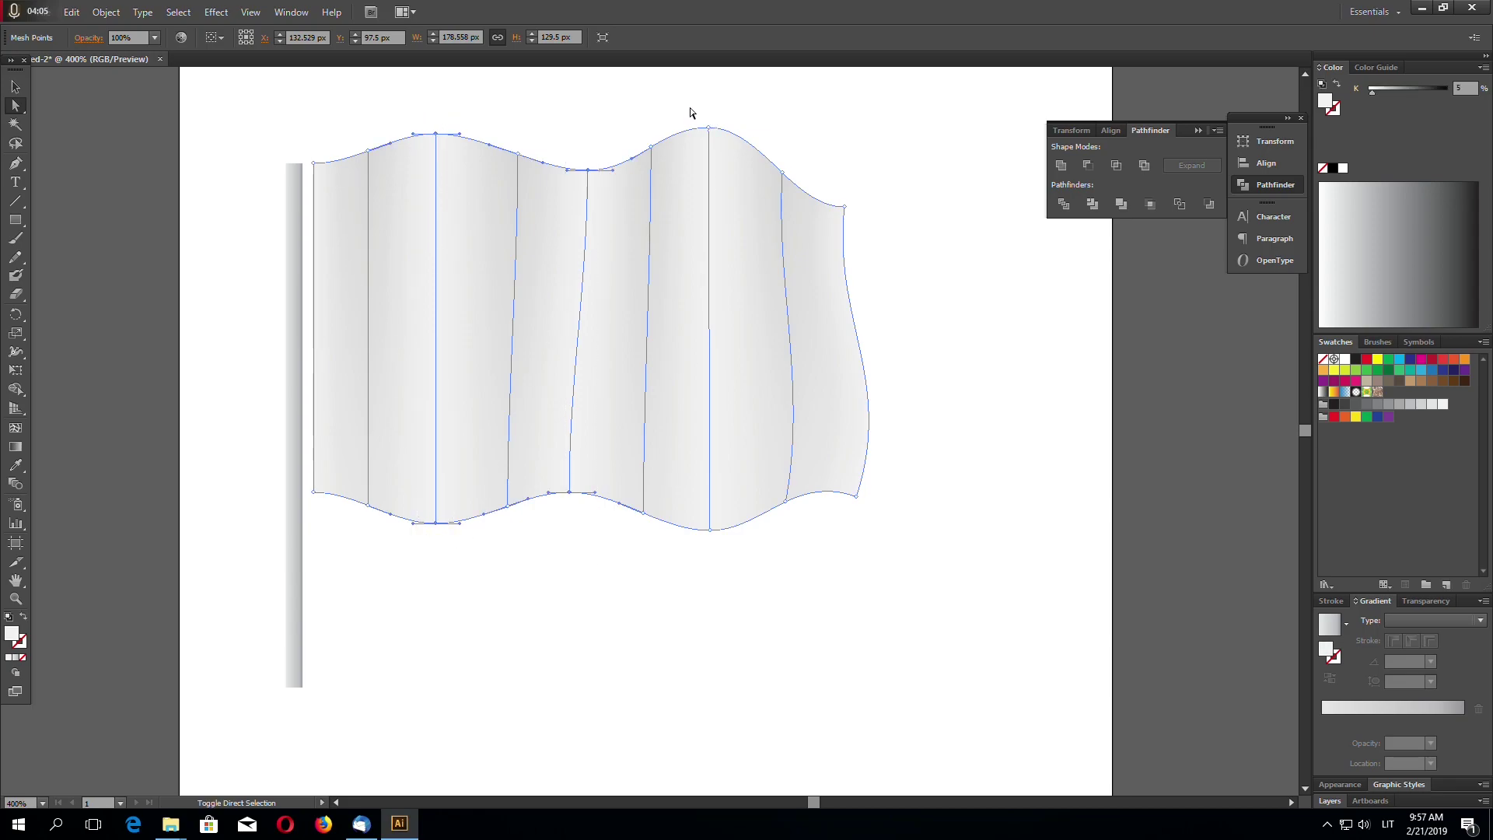
pyautogui.moveTo(689, 105); pyautogui.dragTo(739, 604)
pyautogui.moveTo(900, 529); pyautogui.dragTo(823, 159)
pyautogui.click(1466, 88)
pyautogui.press('Return')
# Step: Undo the last grey change and select the whole flag mesh object with the Selection tool
pyautogui.hotkey('ctrl', '-')
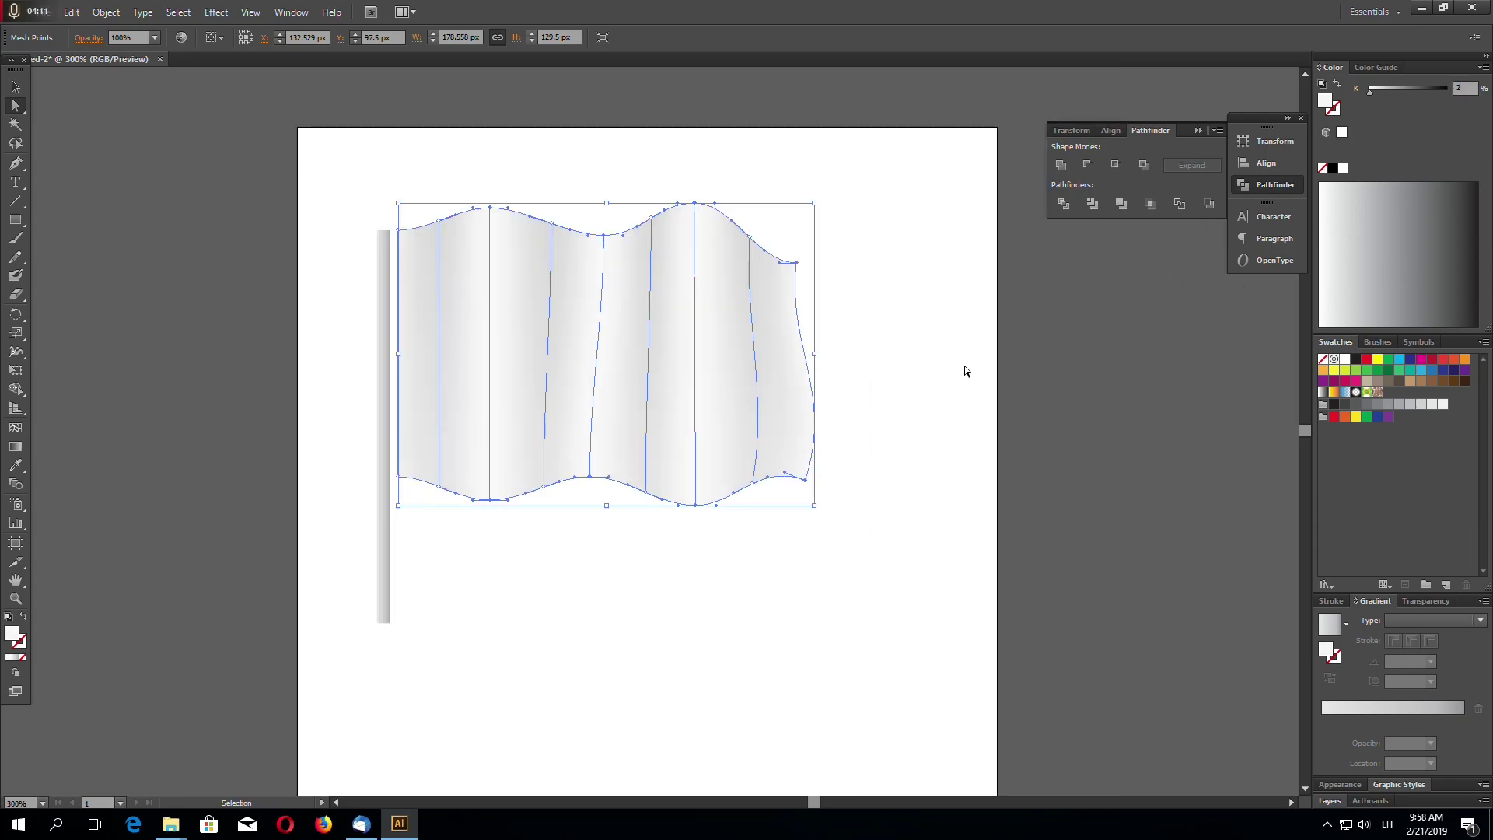
pyautogui.click(938, 493)
pyautogui.hotkey('ctrl', '-')
pyautogui.hotkey('ctrl', '-')
pyautogui.hotkey('ctrl', '-')
pyautogui.hotkey('ctrl', '+')
pyautogui.hotkey('ctrl', '+')
pyautogui.hotkey('ctrl', '+')
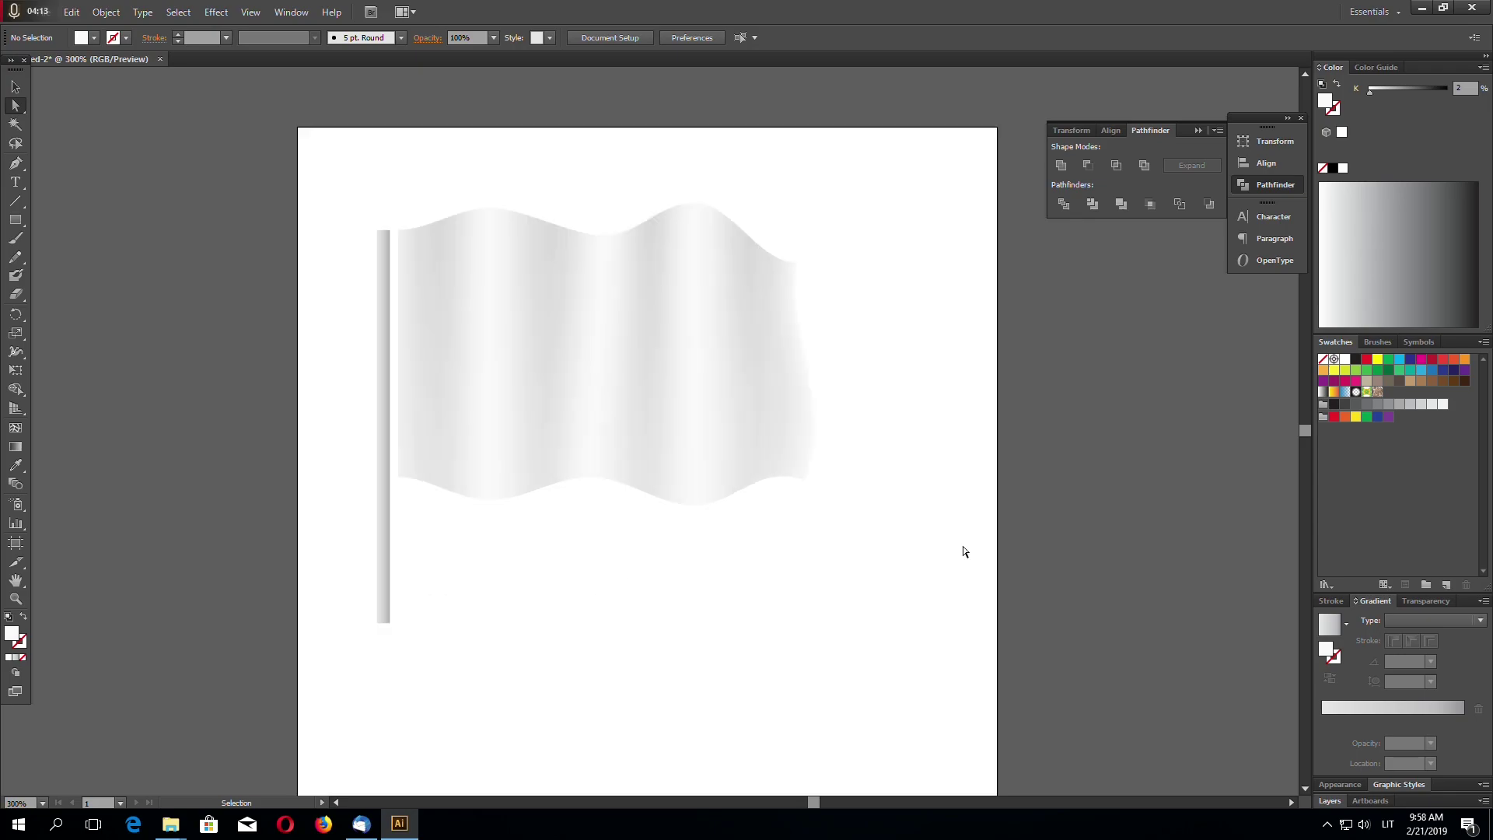
pyautogui.hotkey('ctrl', 'z')
pyautogui.hotkey('ctrl', 'z')
pyautogui.click(904, 430)
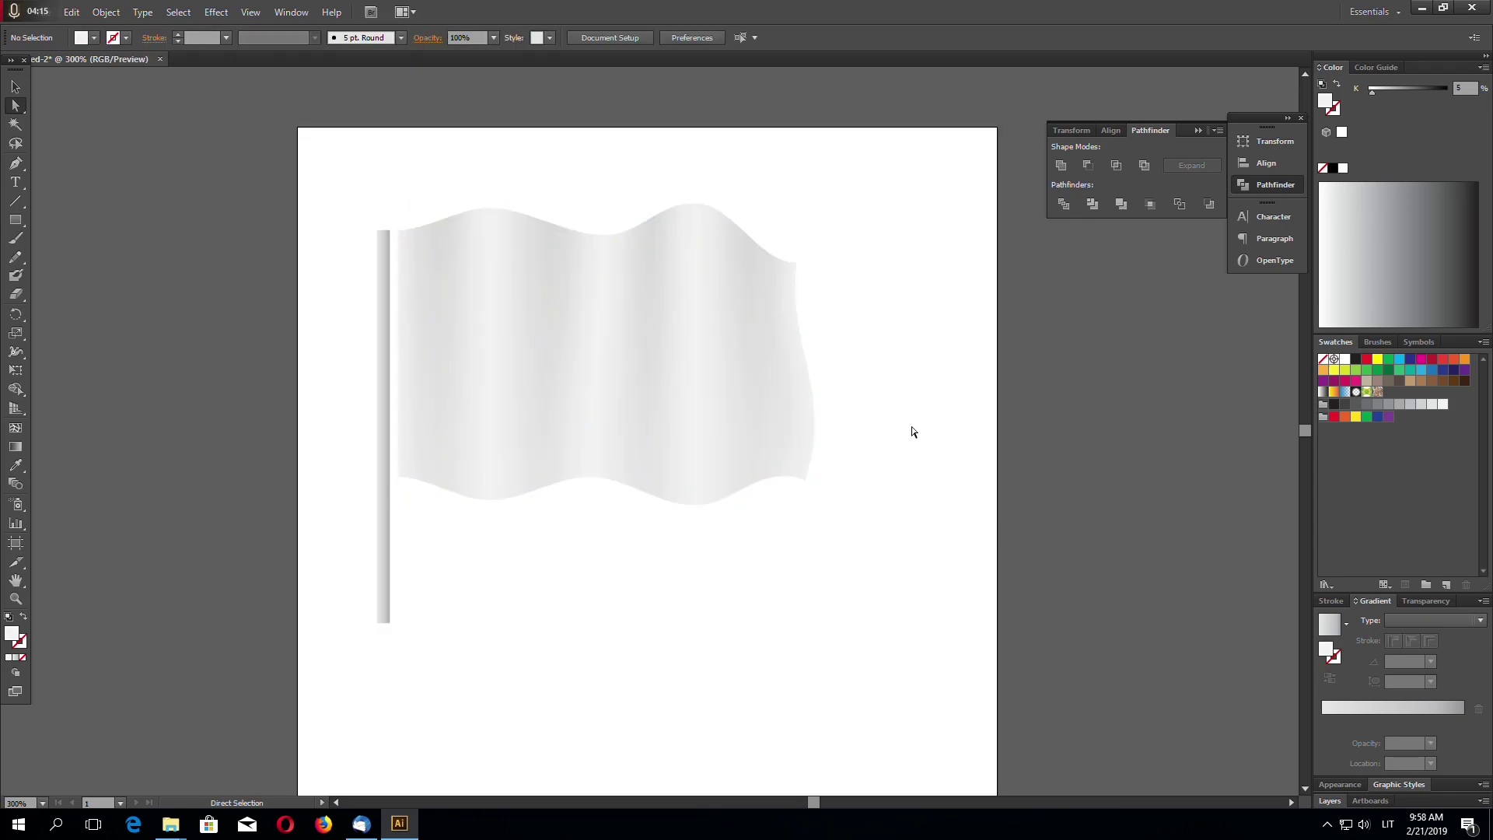
pyautogui.hotkey('ctrl', '+')
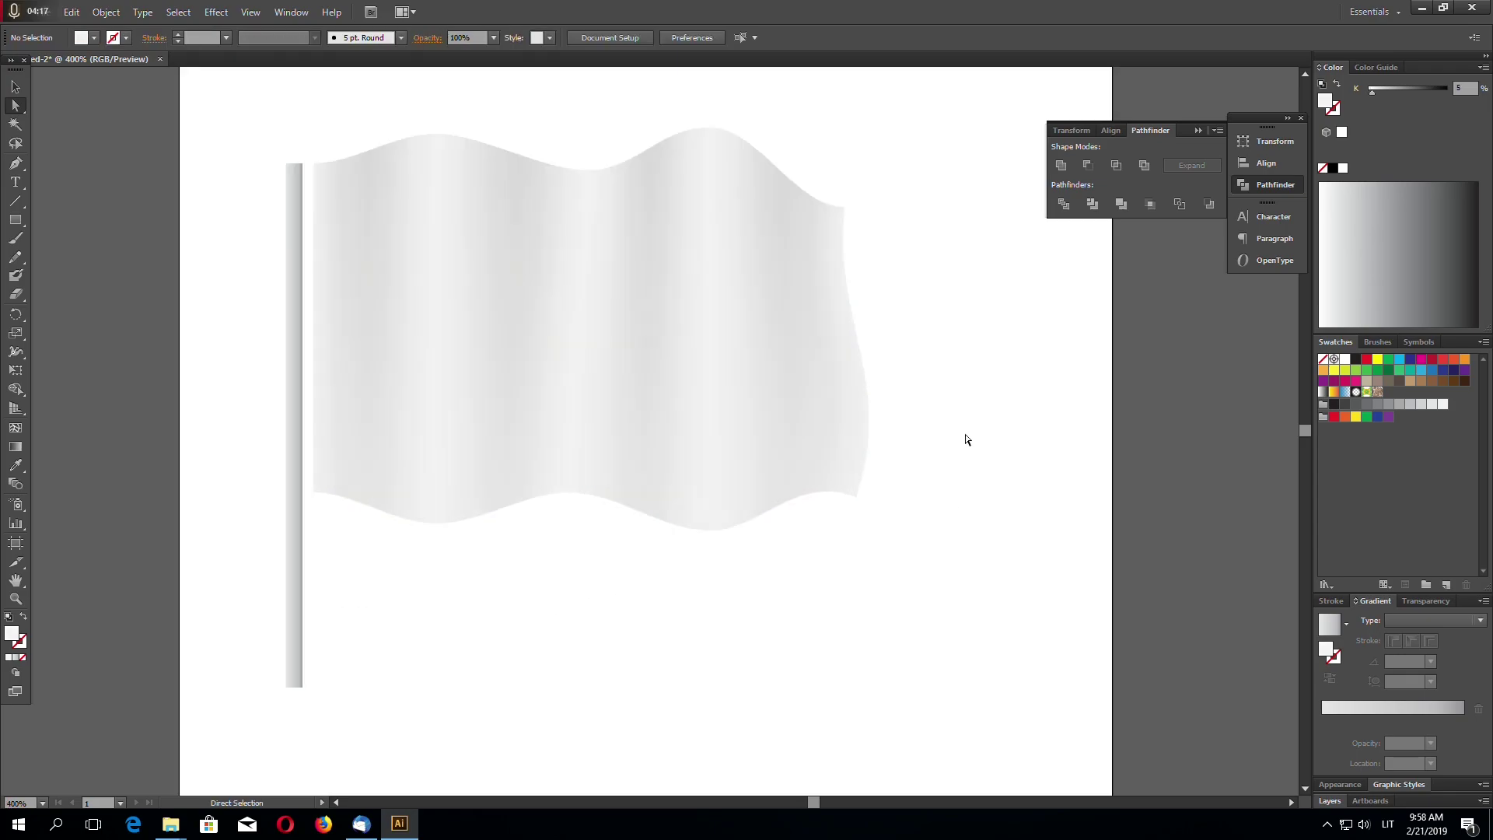
pyautogui.click(432, 247)
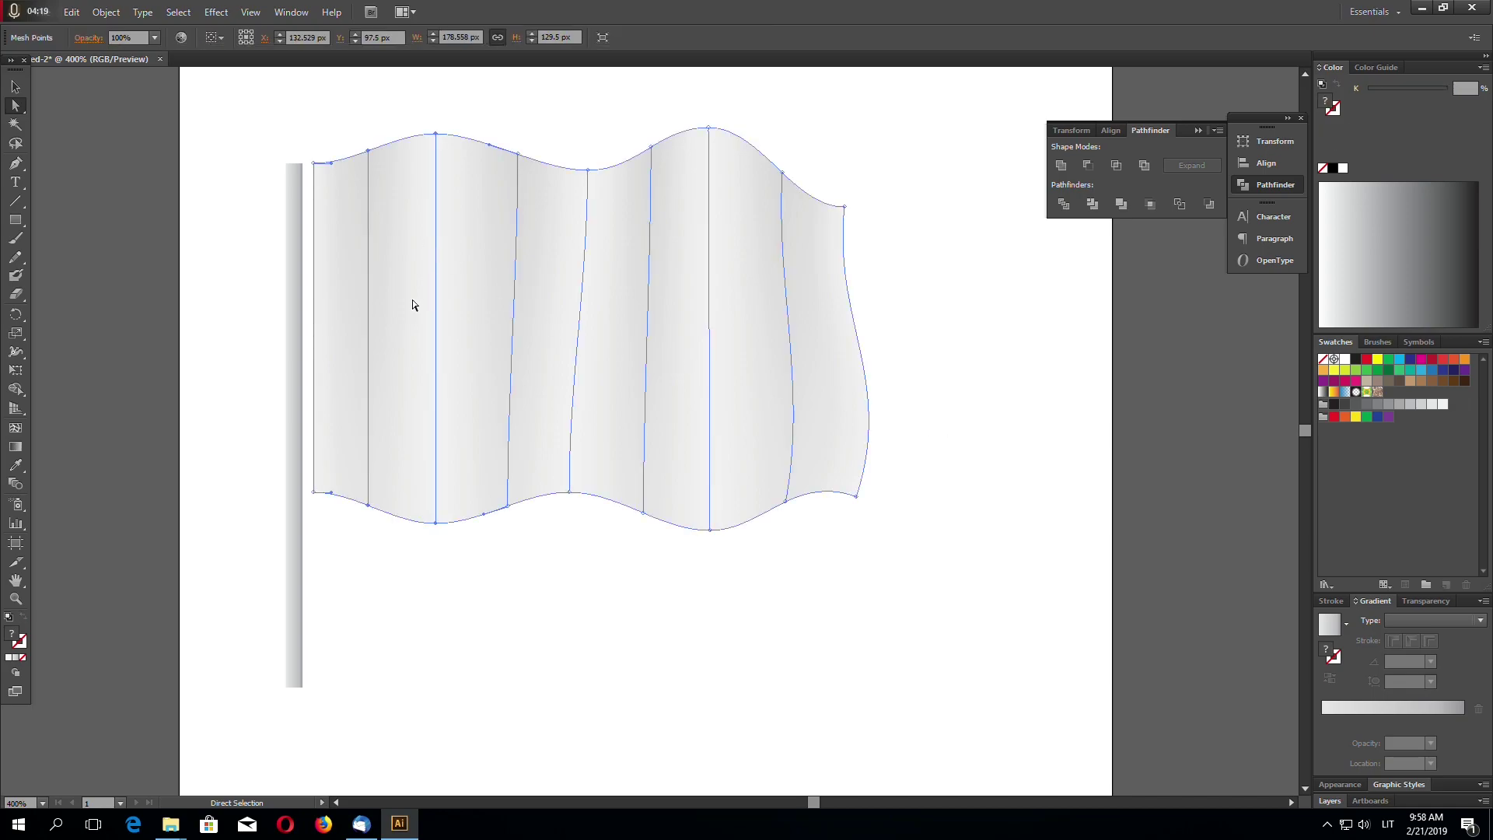
pyautogui.click(15, 86)
pyautogui.click(172, 194)
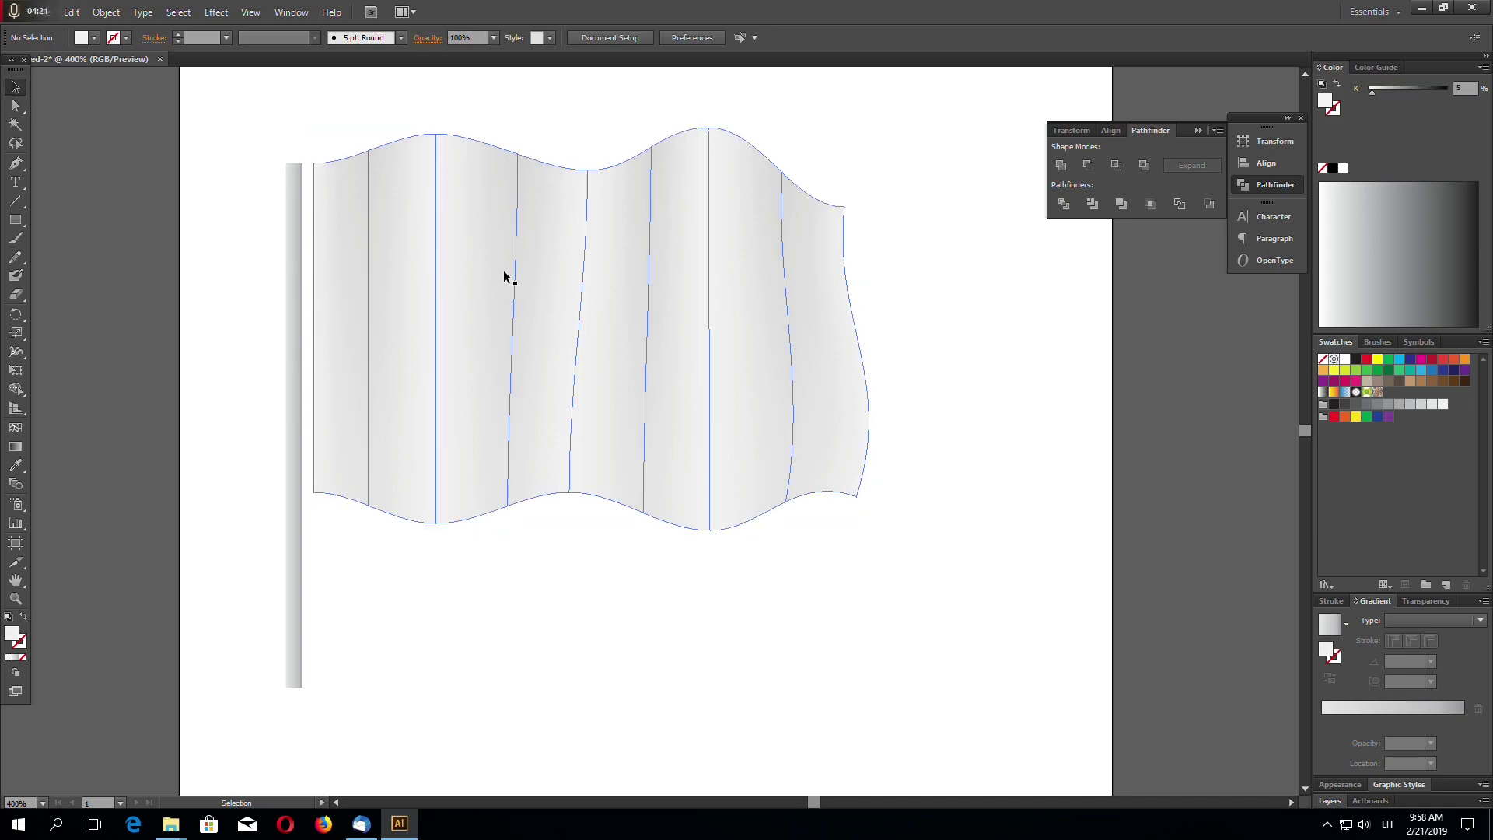
pyautogui.click(570, 394)
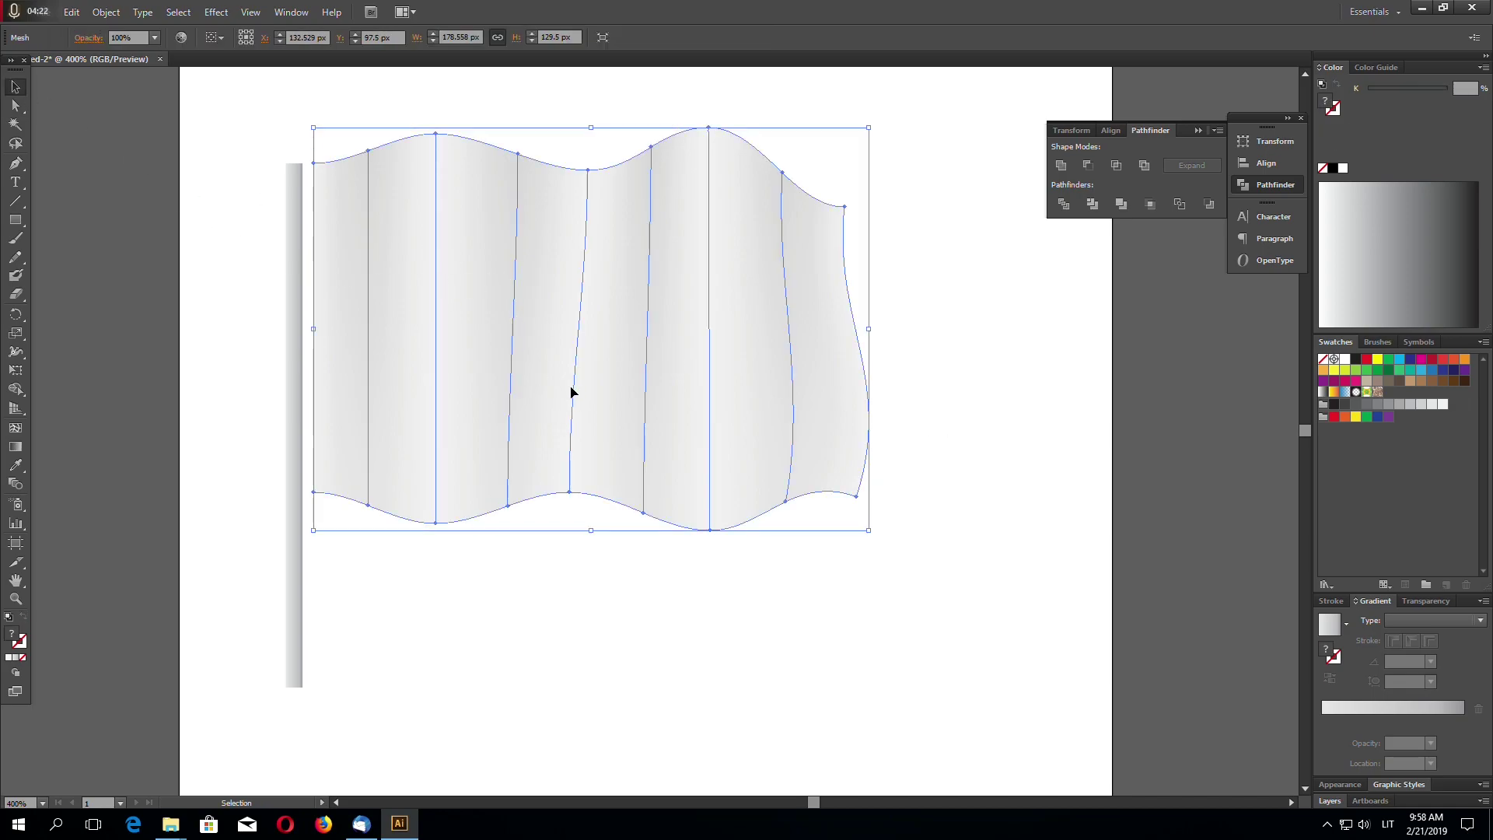
# Step: Use Adjust Color Balance with Convert on to lower the flag's Black level, lightening the cloth
pyautogui.click(105, 14)
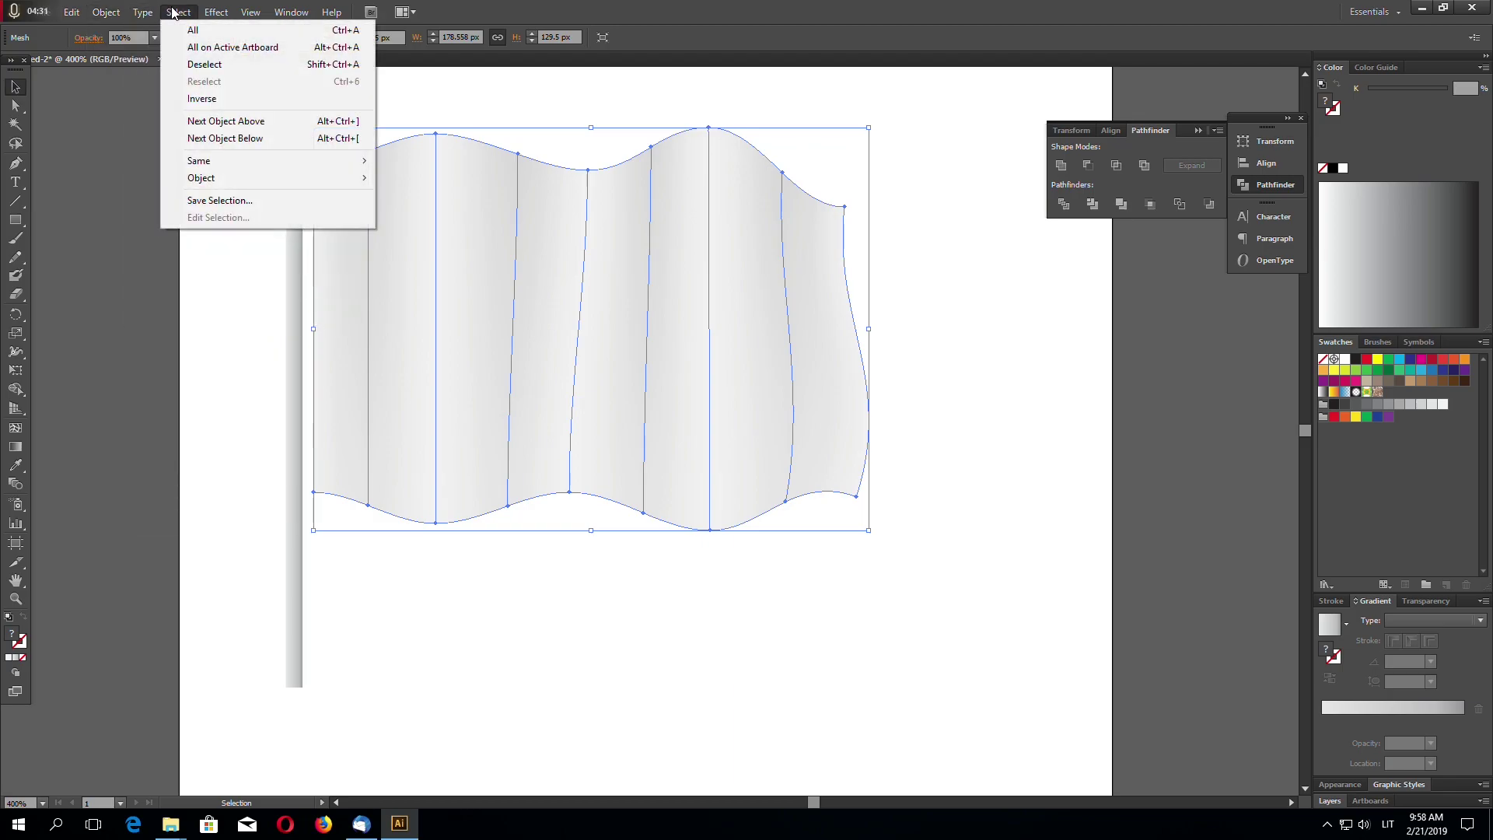
pyautogui.moveTo(77, 14)
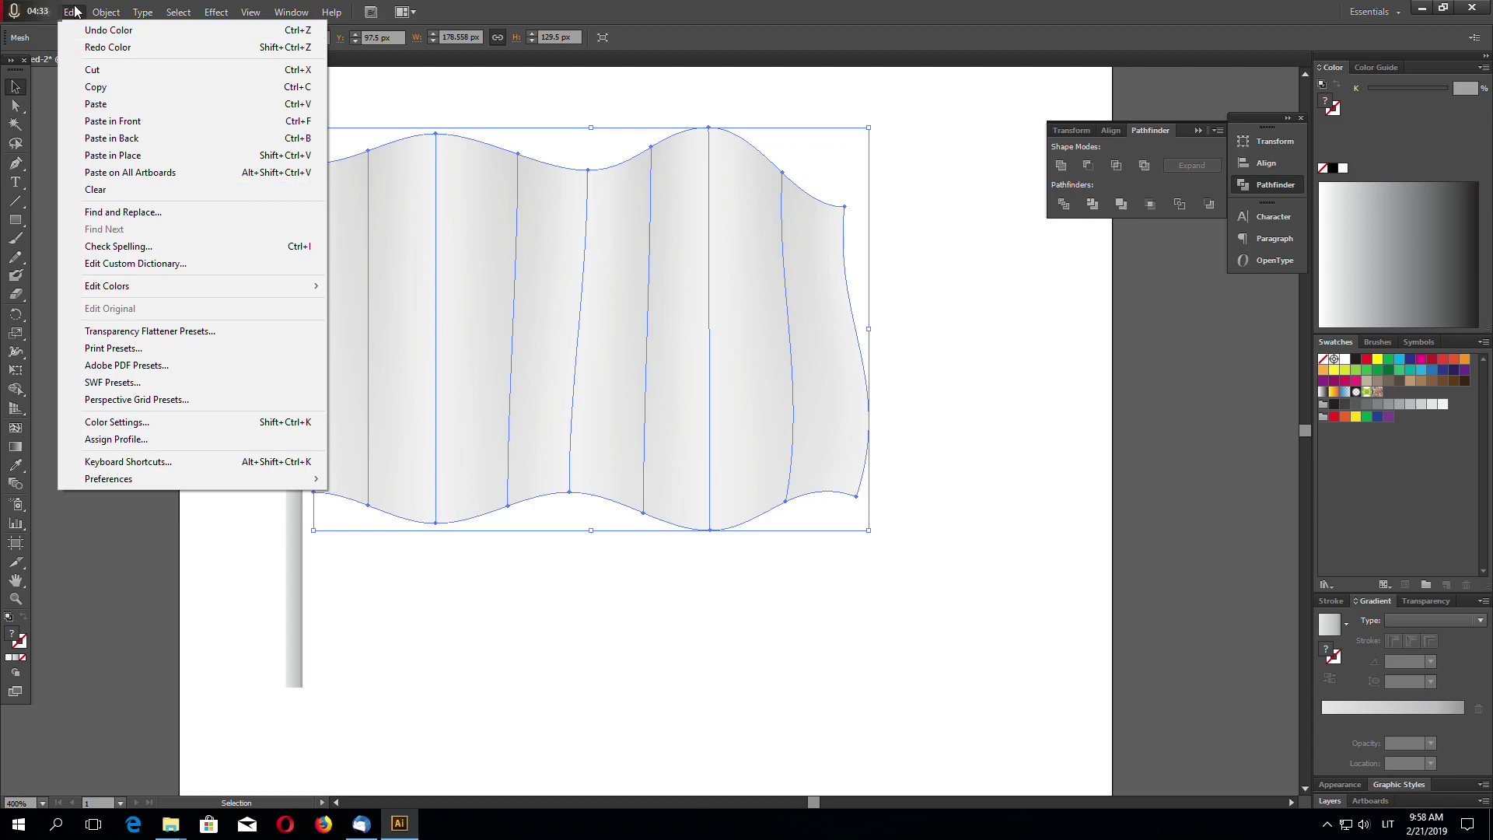
pyautogui.moveTo(233, 286)
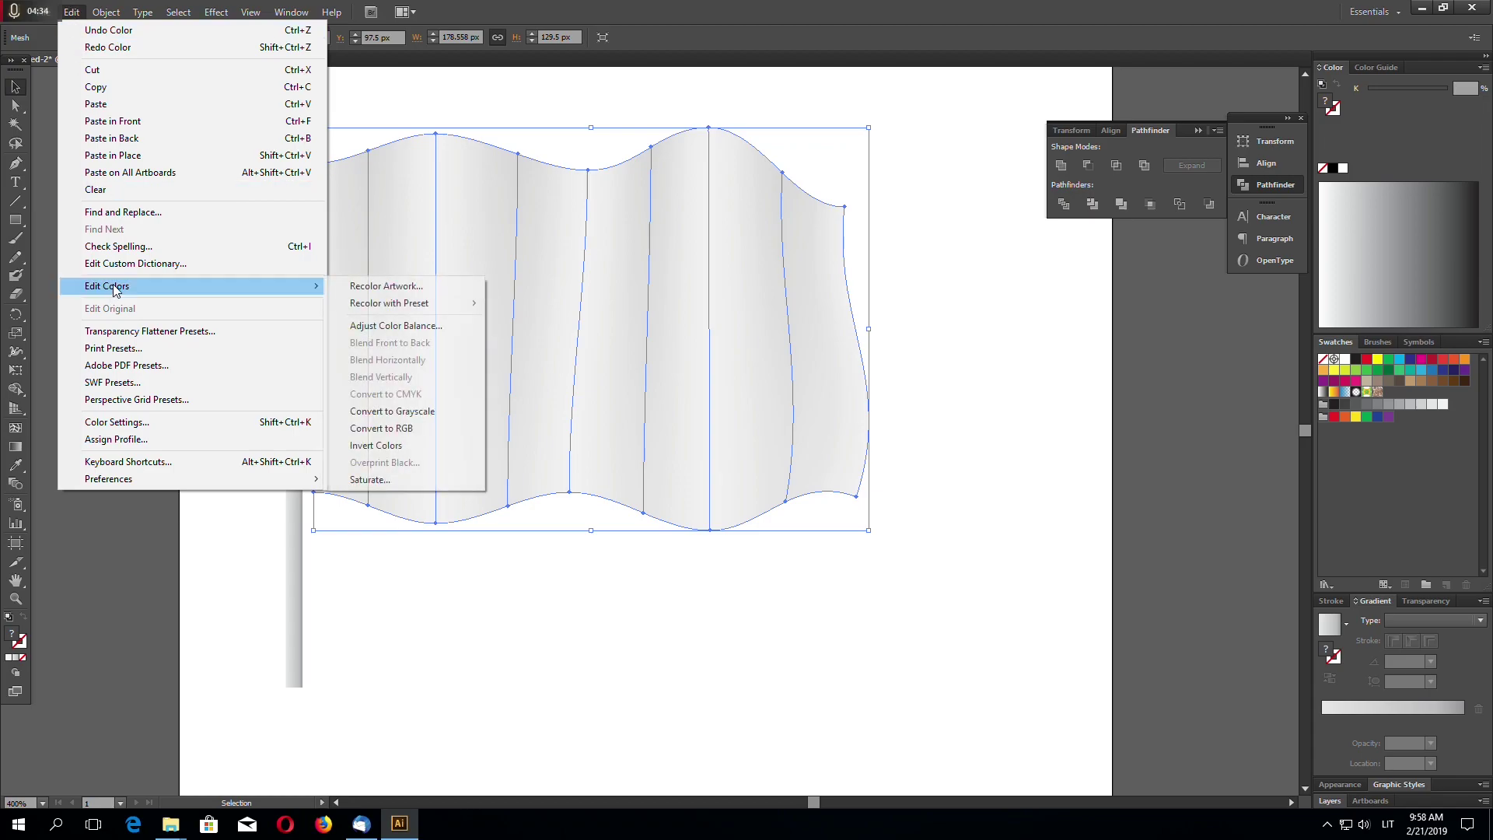
pyautogui.click(379, 326)
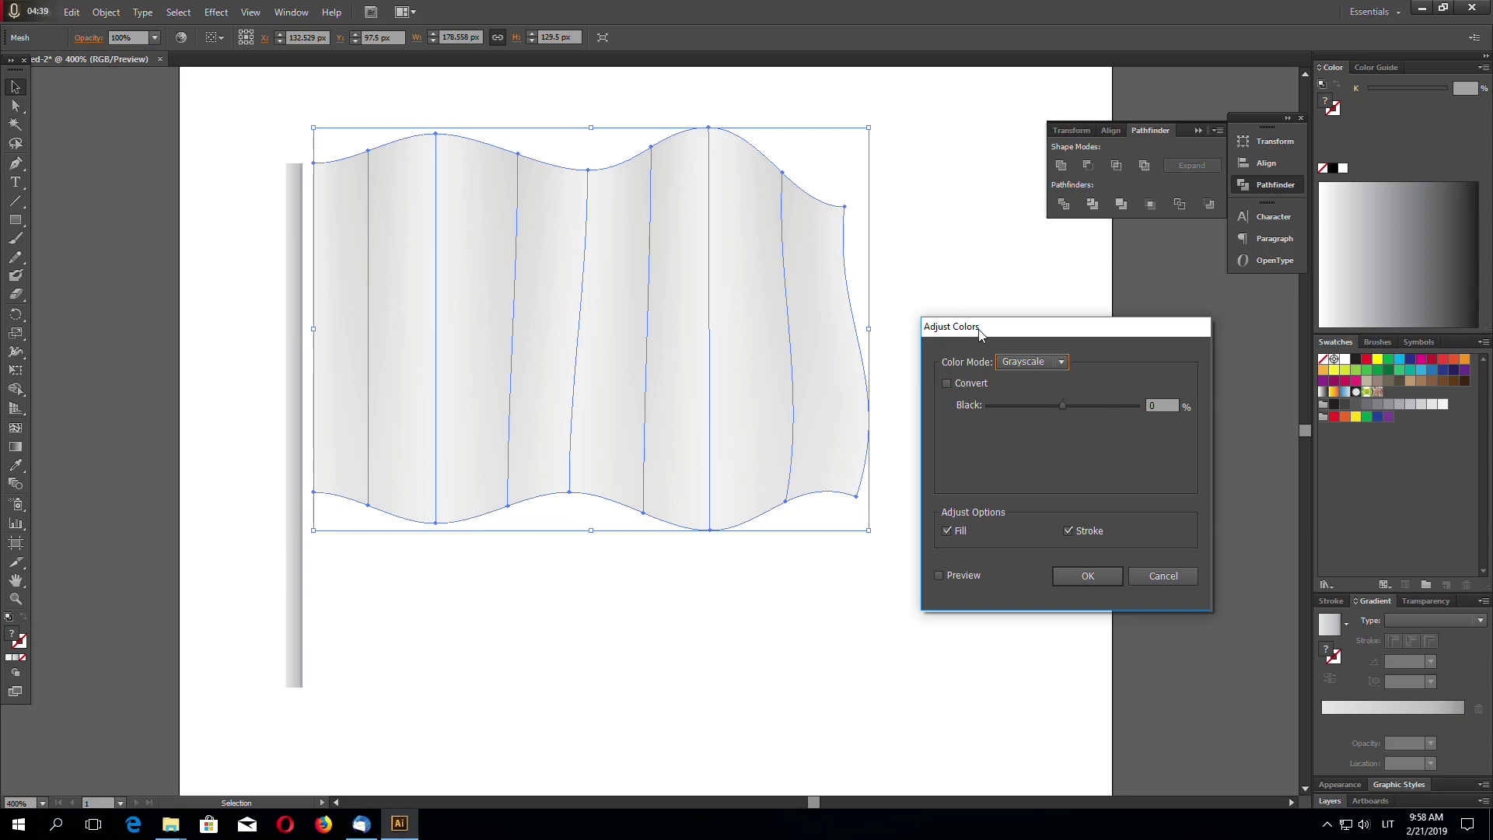
pyautogui.moveTo(978, 329); pyautogui.dragTo(968, 320)
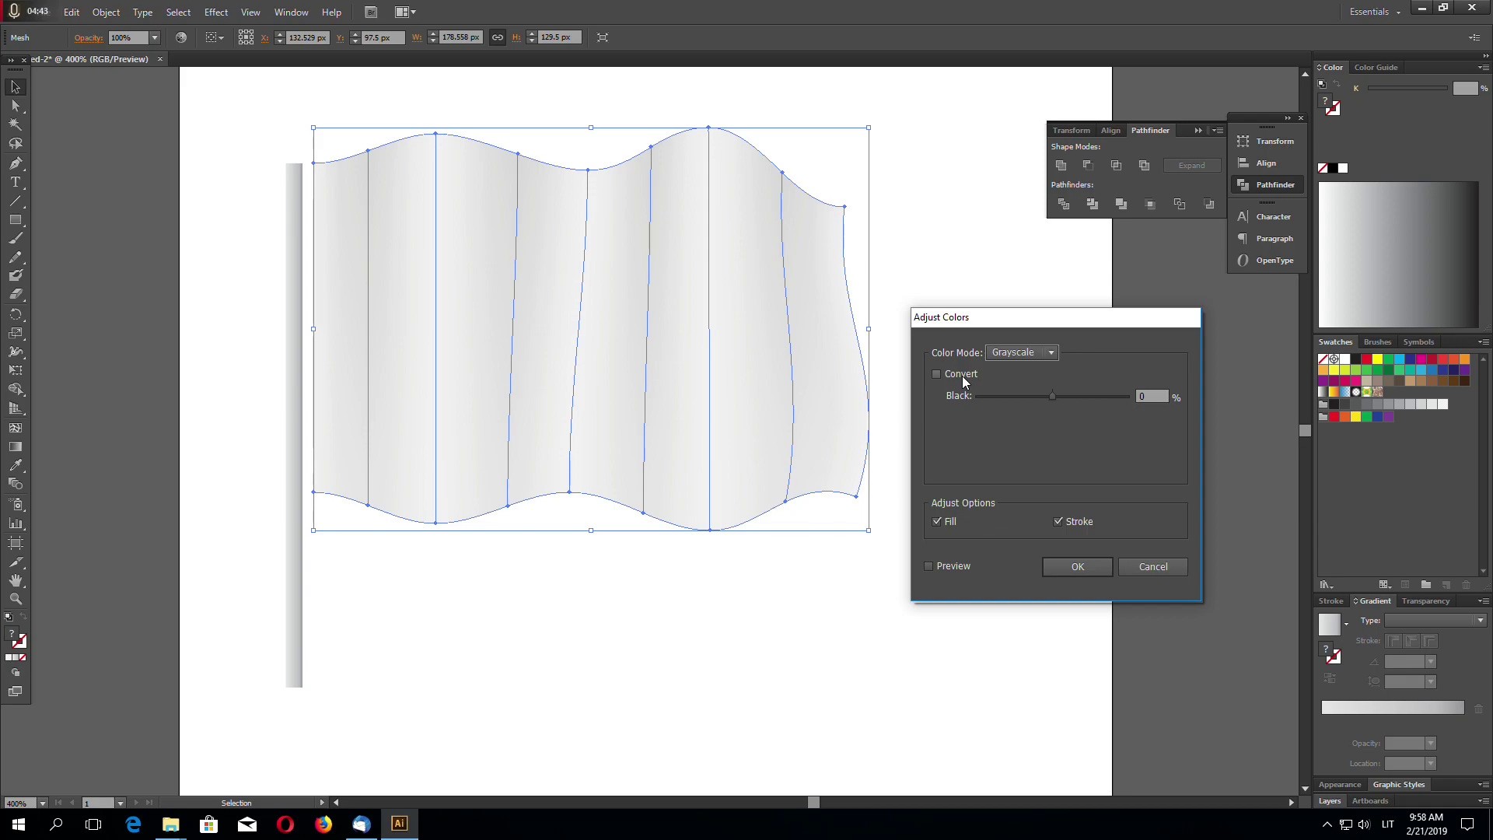
pyautogui.click(963, 376)
pyautogui.moveTo(1041, 399)
pyautogui.mouseDown()
pyautogui.moveTo(1101, 407)
pyautogui.moveTo(1050, 395)
pyautogui.mouseUp()
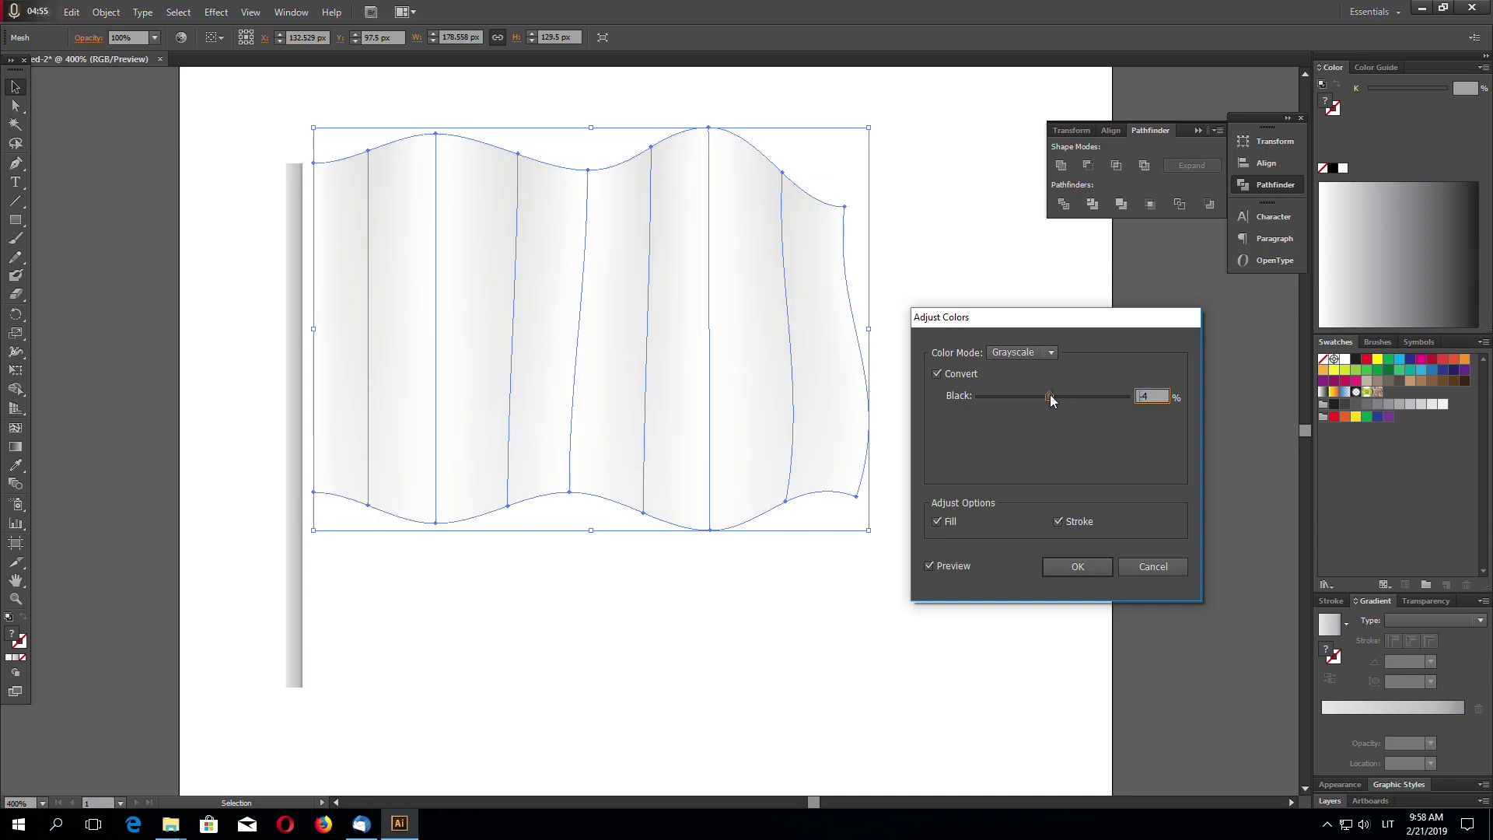
pyautogui.click(1065, 566)
pyautogui.click(996, 547)
# Step: Bend the first two vertical fold lines of the mesh into rightward curves
pyautogui.hotkey('ctrl', '-')
pyautogui.hotkey('ctrl', '-')
pyautogui.hotkey('ctrl', '-')
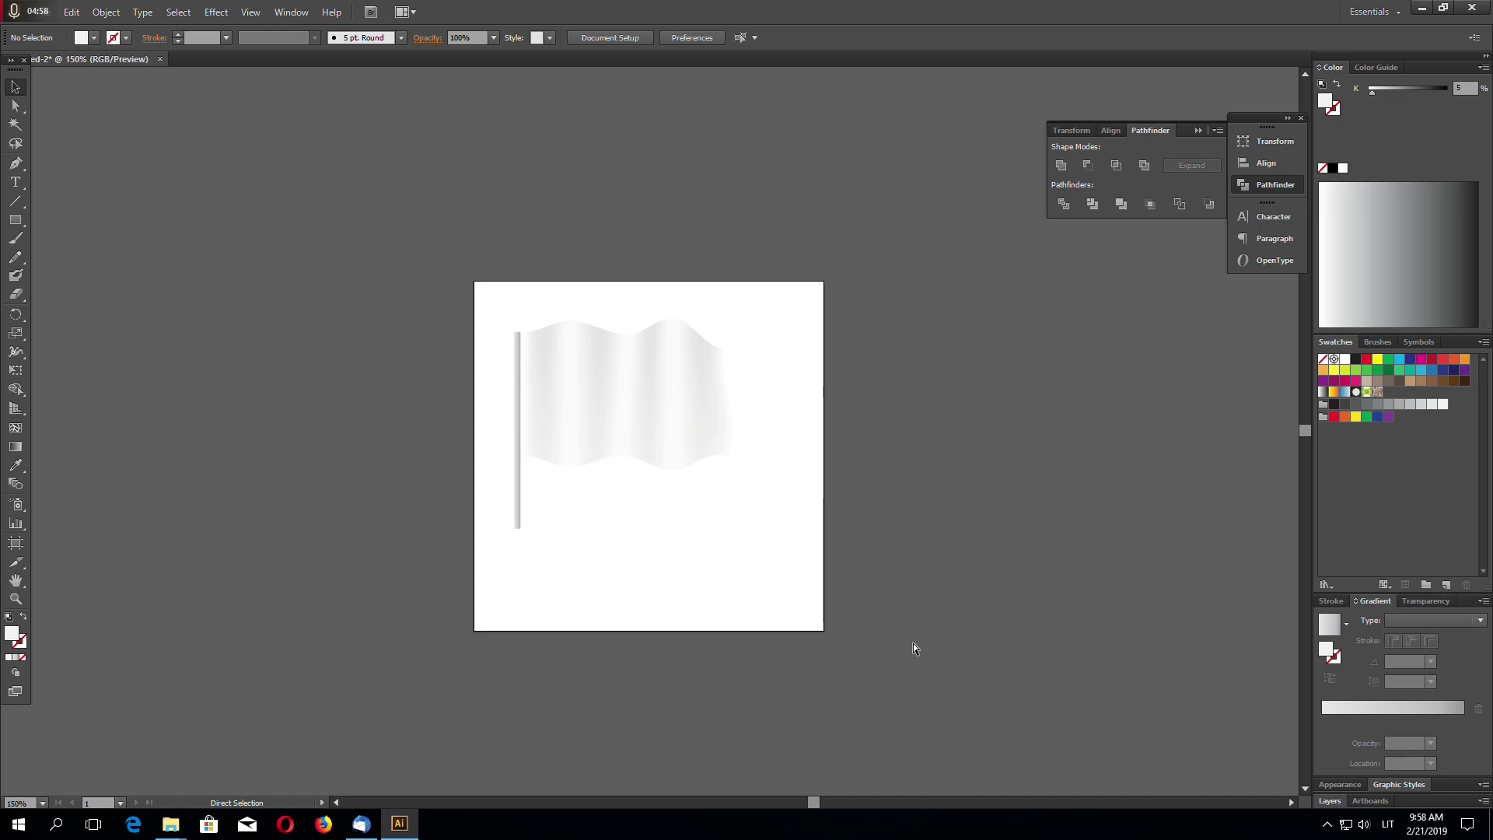
pyautogui.hotkey('ctrl', '+')
pyautogui.hotkey('ctrl', '+')
pyautogui.hotkey('ctrl', '+')
pyautogui.click(816, 417)
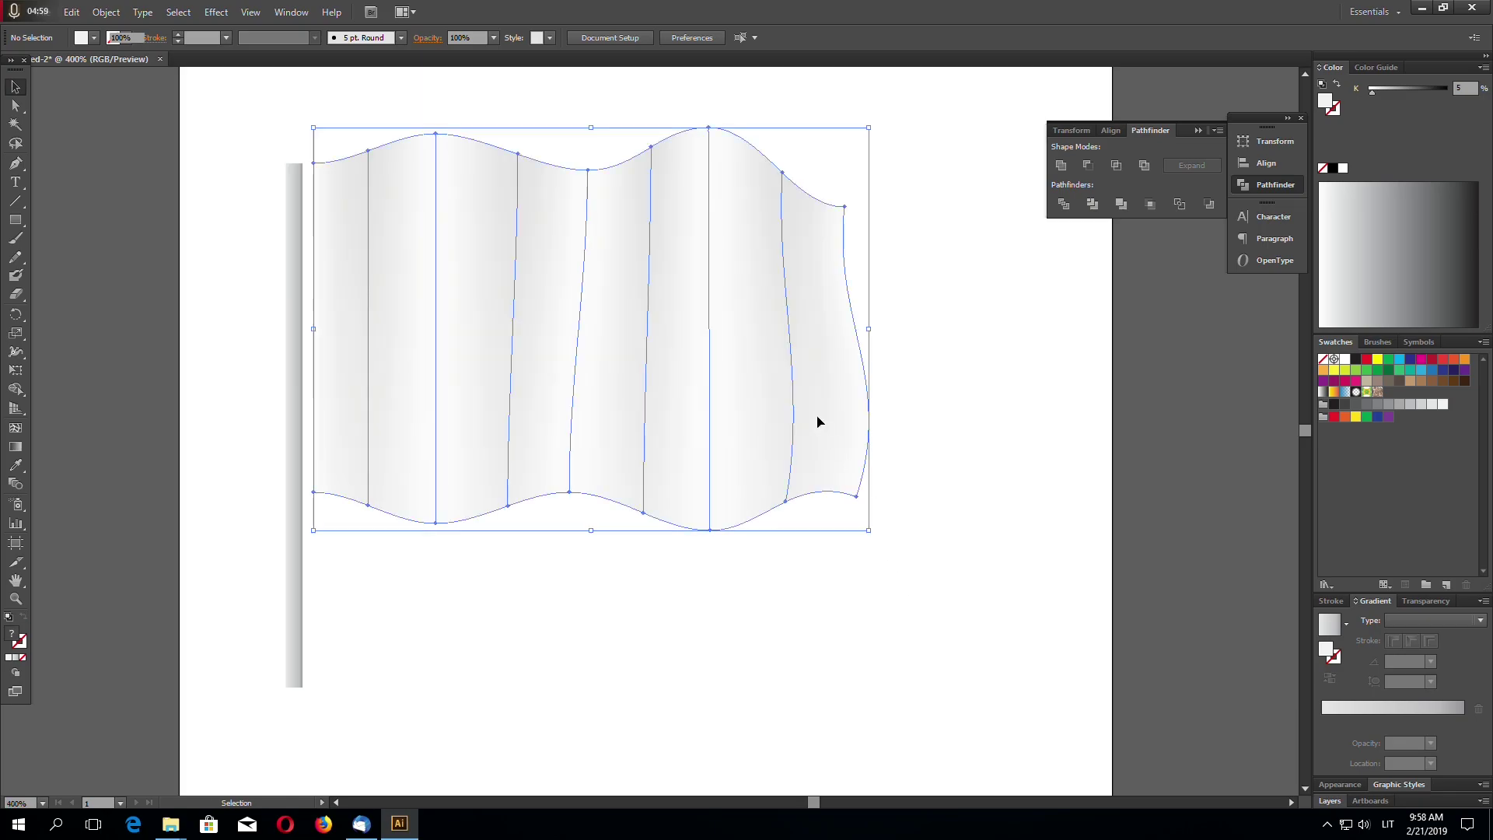
pyautogui.click(16, 106)
pyautogui.click(435, 134)
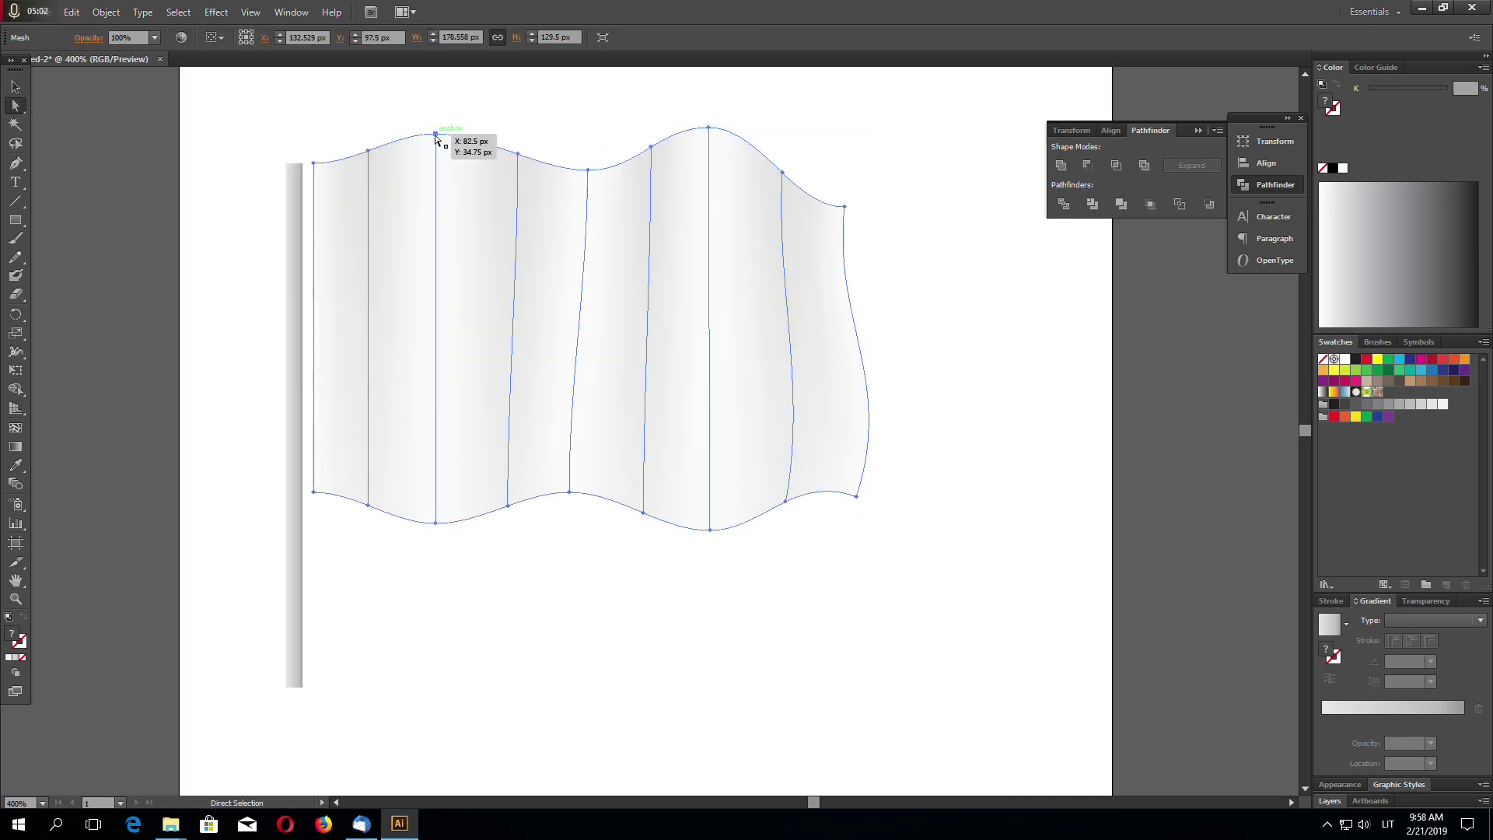
pyautogui.click(368, 151)
pyautogui.moveTo(369, 260); pyautogui.dragTo(415, 303)
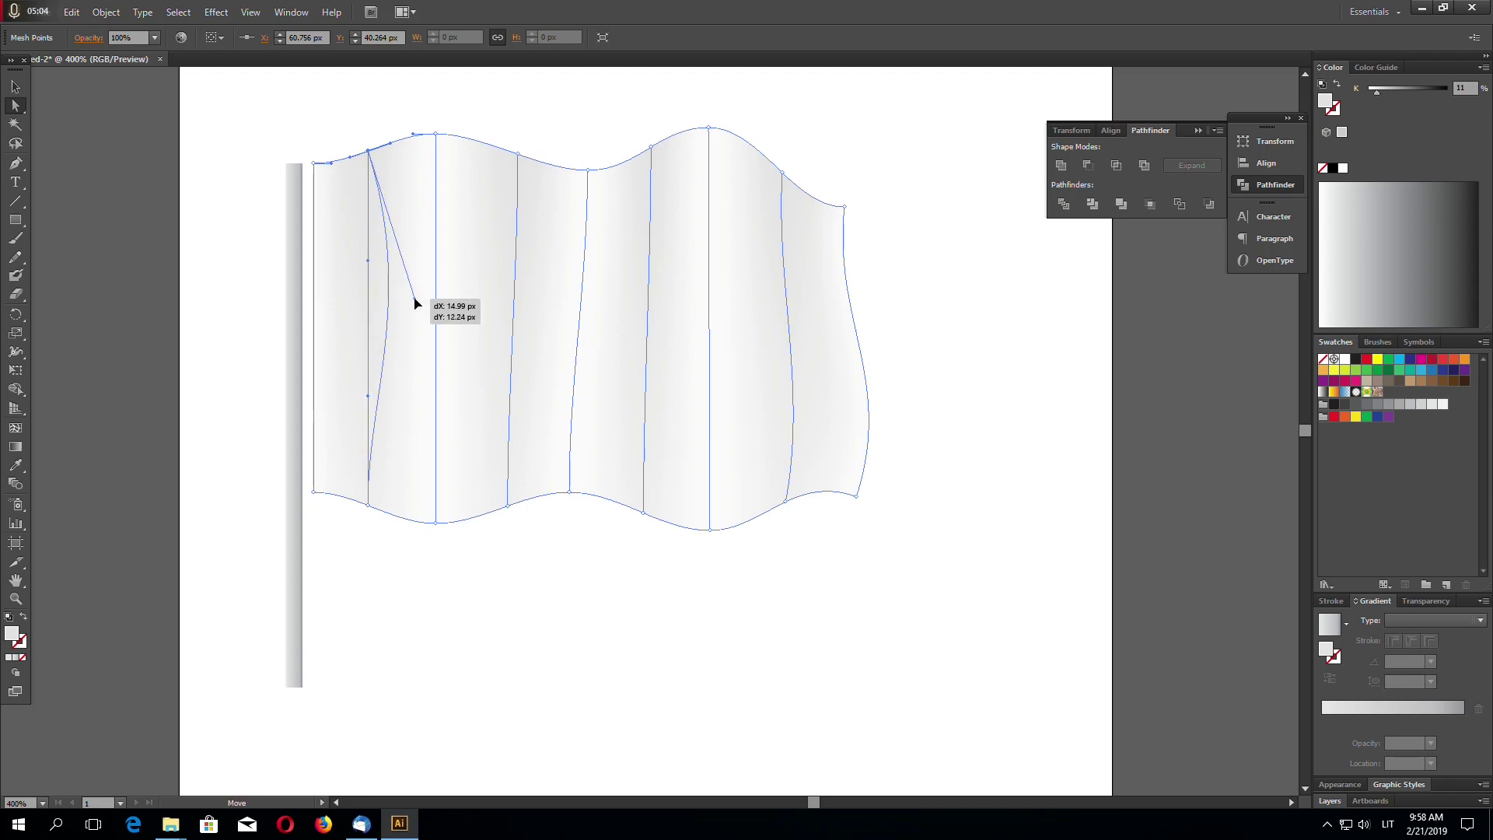
pyautogui.click(436, 134)
pyautogui.moveTo(439, 247); pyautogui.dragTo(625, 294)
# Step: Curve the remaining fold lines down and rightward, undoing accidental patch moves along the way
pyautogui.click(518, 154)
pyautogui.click(588, 171)
pyautogui.hotkey('ctrl', 'z')
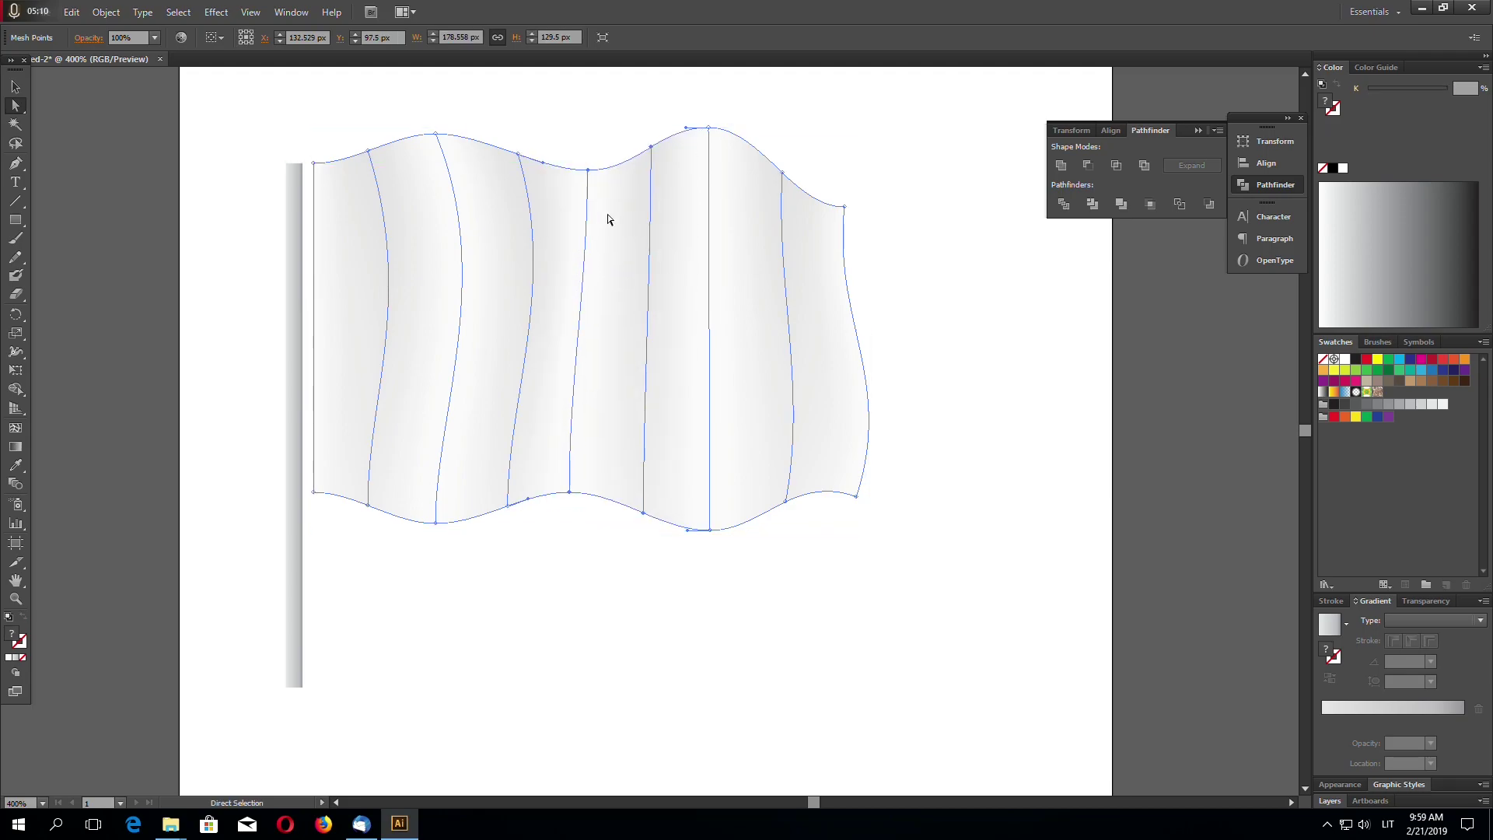
pyautogui.moveTo(588, 178); pyautogui.dragTo(679, 270)
pyautogui.click(650, 147)
pyautogui.hotkey('ctrl', 'z')
pyautogui.click(651, 147)
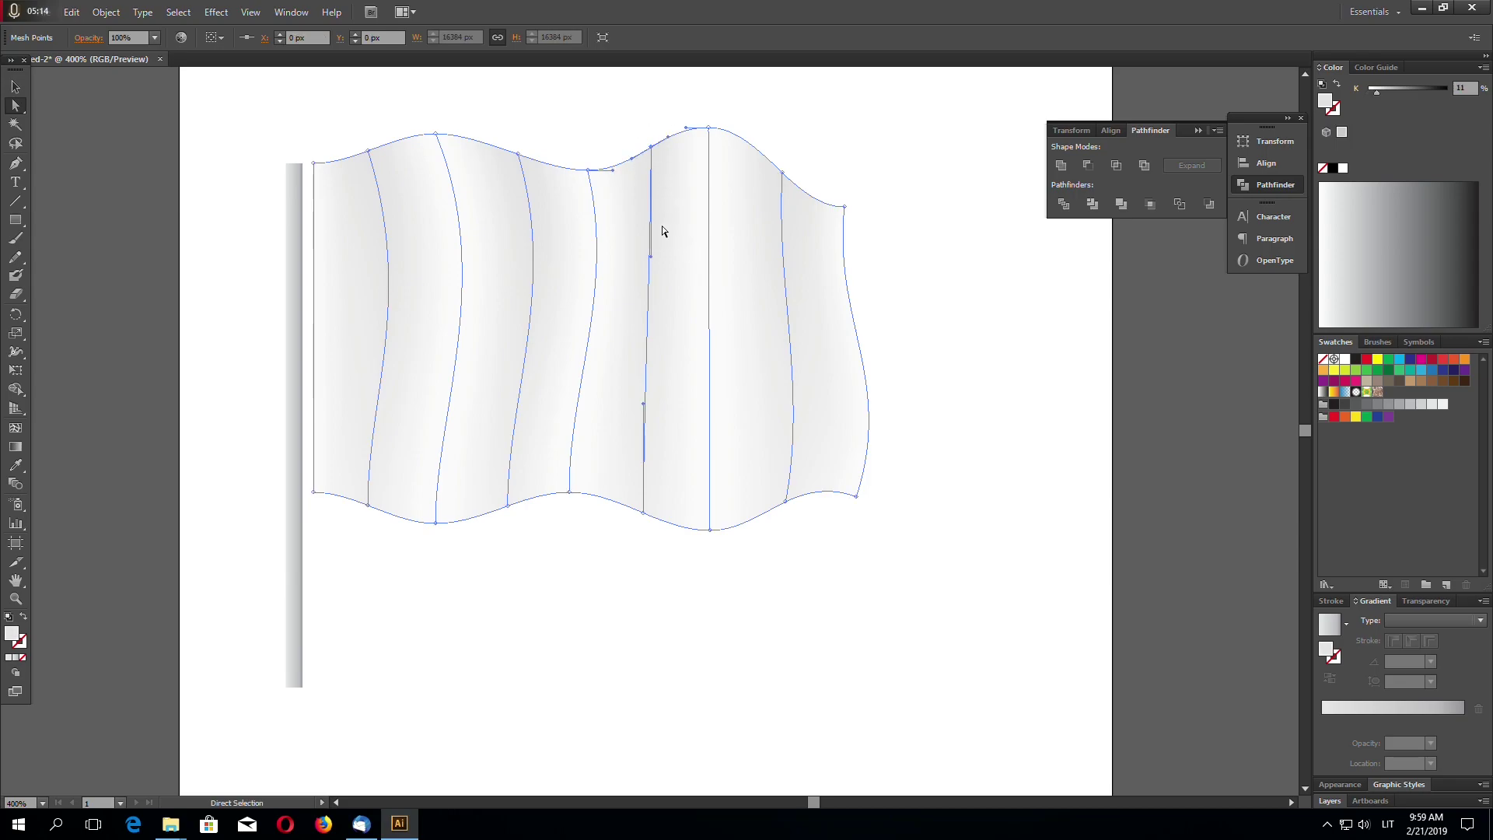
pyautogui.click(708, 128)
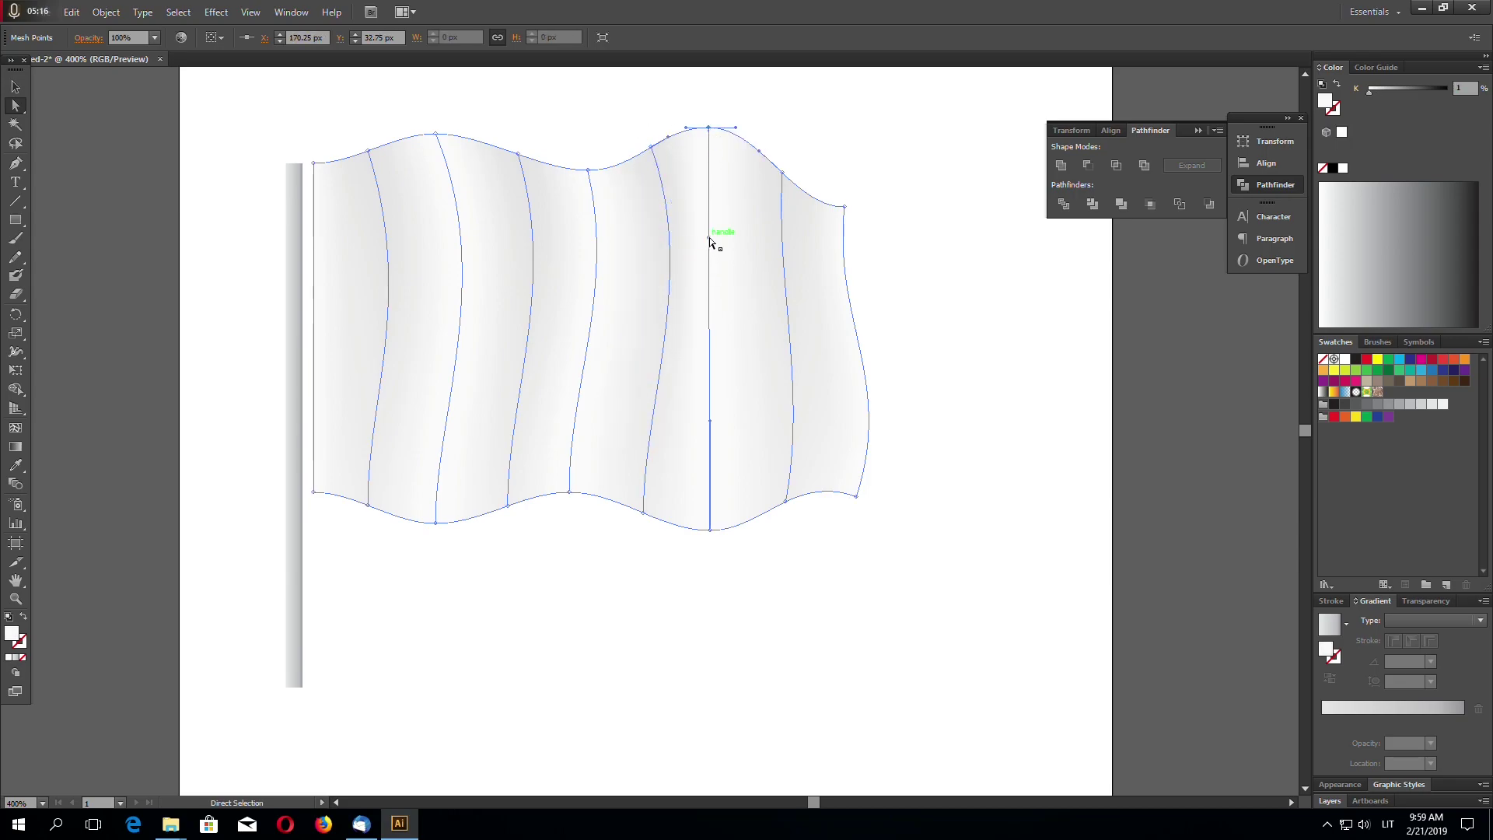
pyautogui.moveTo(708, 237); pyautogui.dragTo(825, 317)
pyautogui.click(781, 172)
pyautogui.click(977, 464)
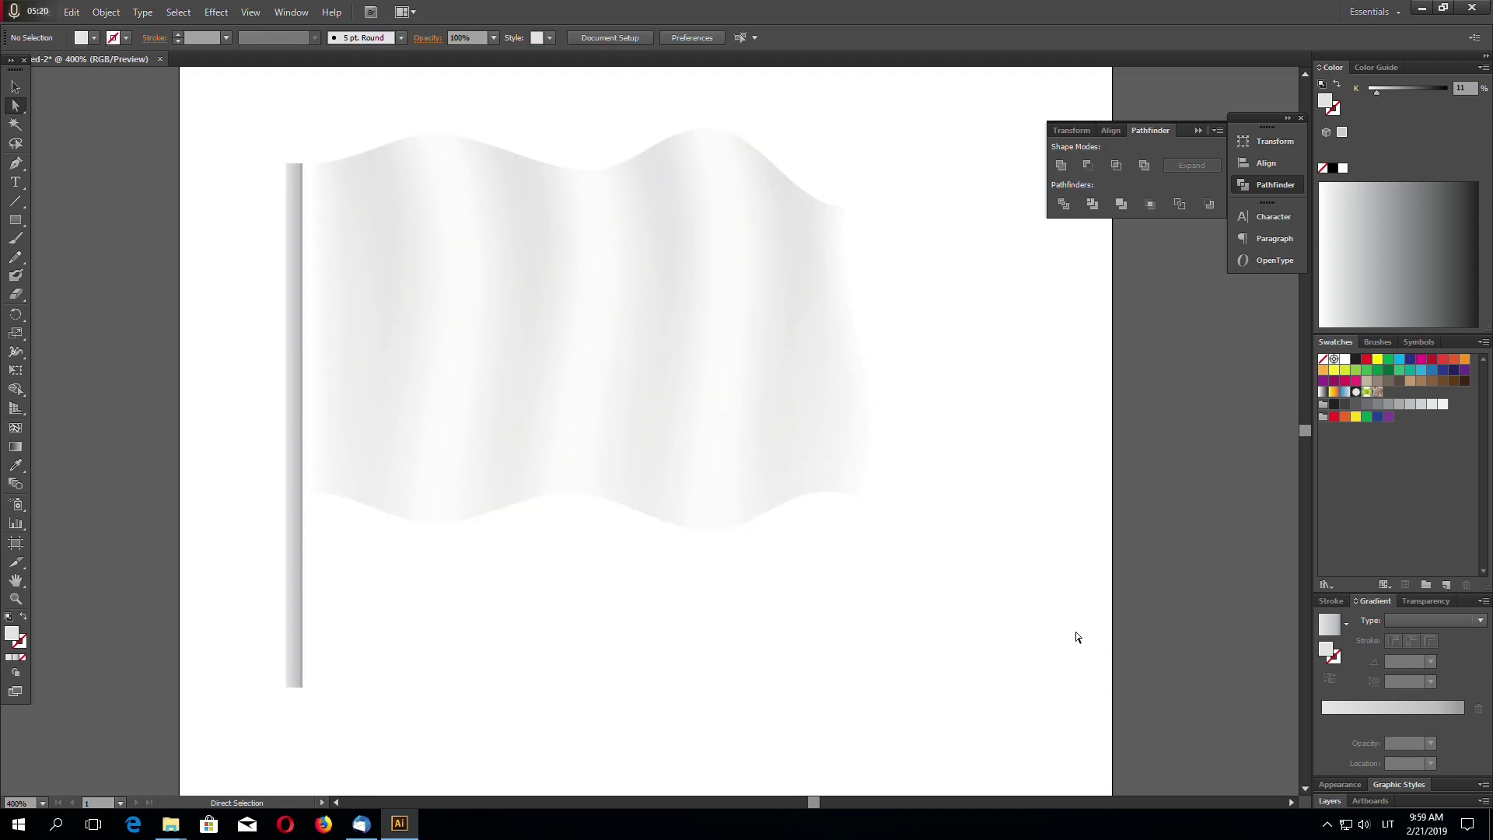
pyautogui.hotkey('ctrl', '-')
pyautogui.hotkey('ctrl', '-')
pyautogui.hotkey('ctrl', '-')
pyautogui.hotkey('ctrl', '+')
pyautogui.hotkey('ctrl', '+')
# Step: Add a horizontal mesh line near the flag's top and set the top-edge points to 5% grey
pyautogui.click(713, 402)
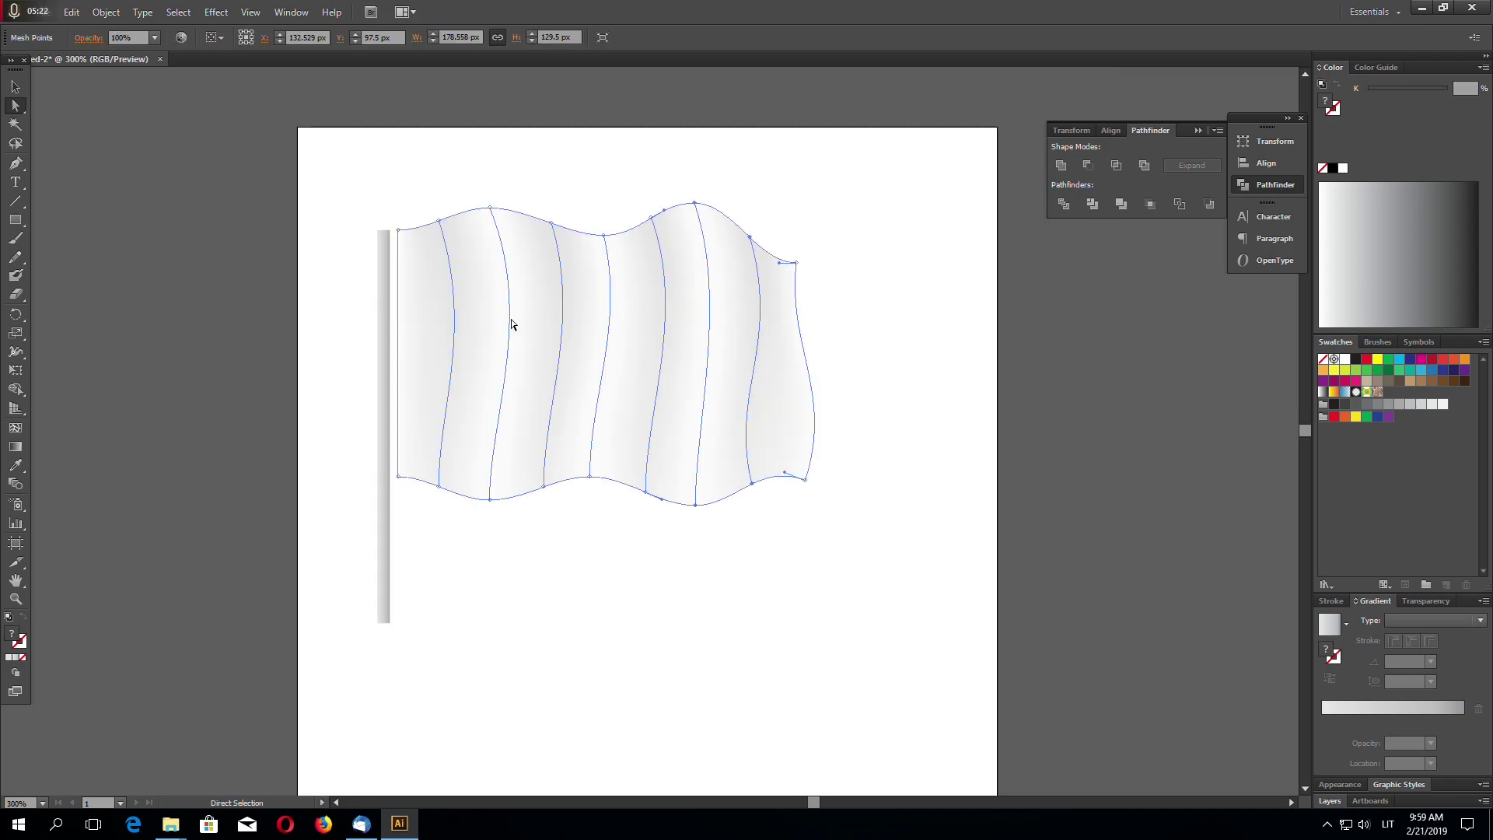
pyautogui.click(15, 428)
pyautogui.click(451, 284)
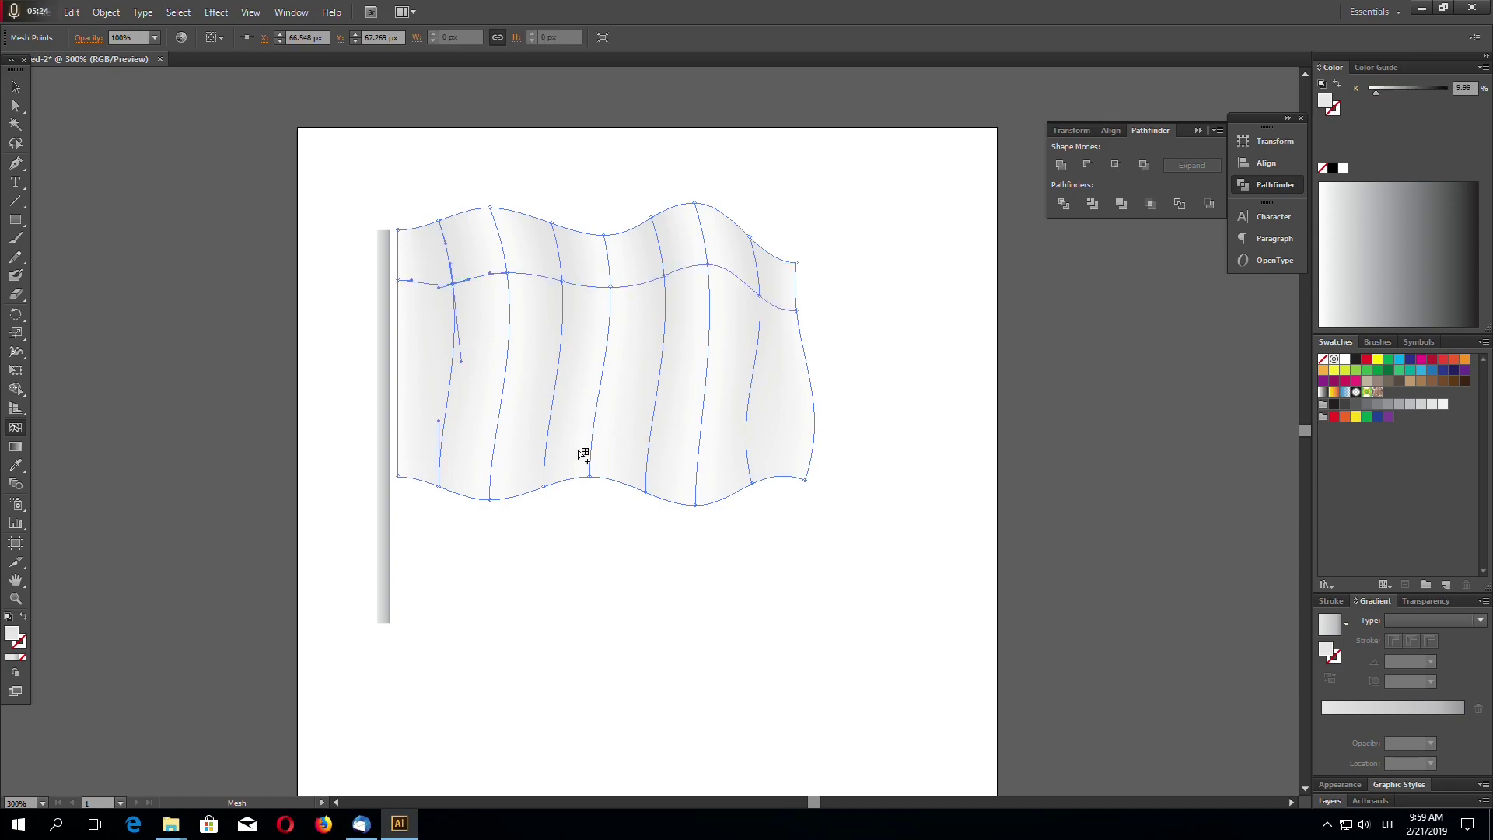
pyautogui.click(15, 106)
pyautogui.click(438, 221)
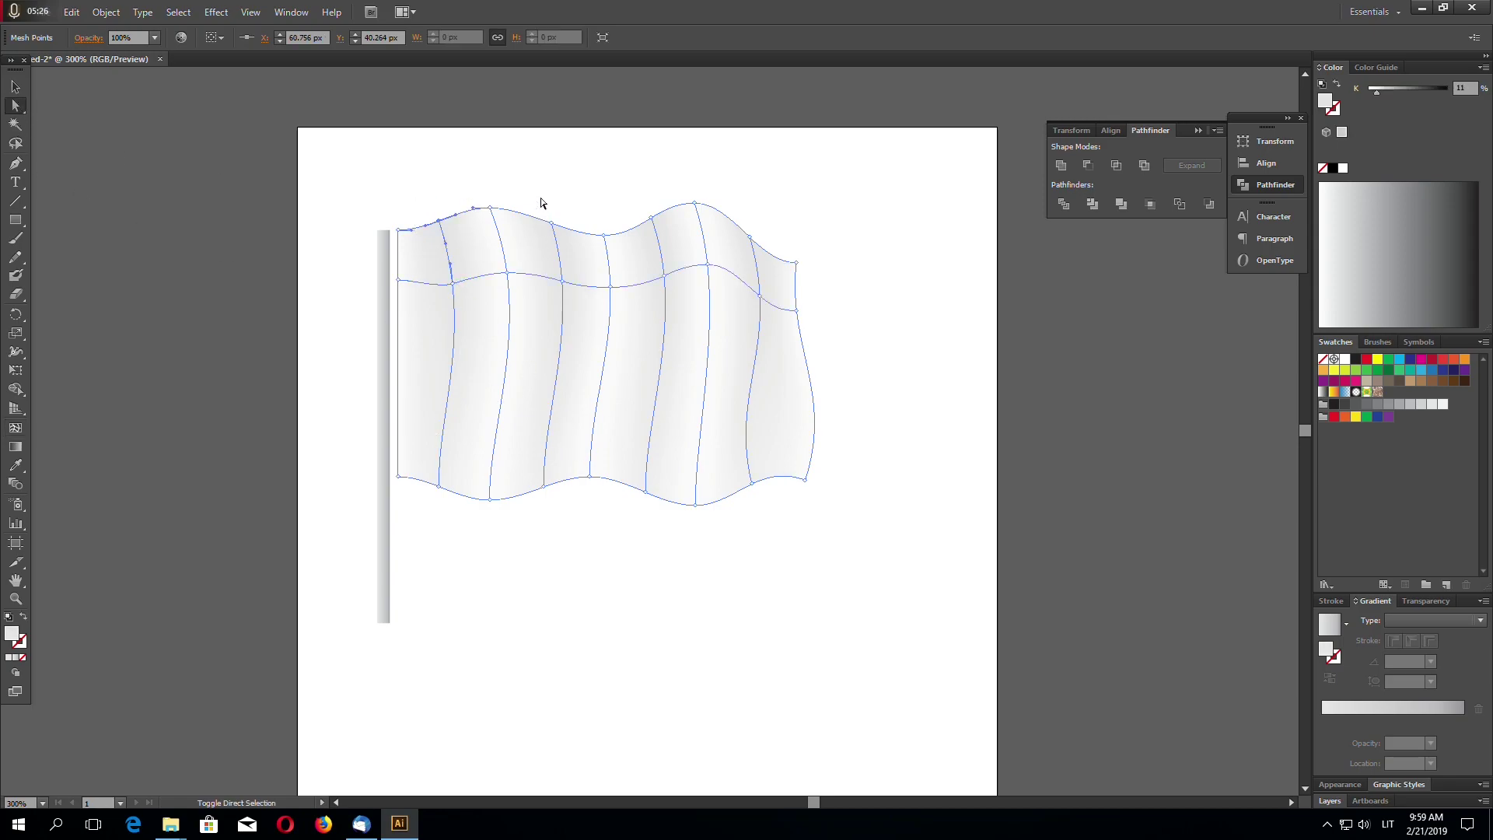
pyautogui.keyDown('shift'); pyautogui.click(552, 224); pyautogui.keyUp('shift')
pyautogui.moveTo(748, 211); pyautogui.dragTo(770, 255)
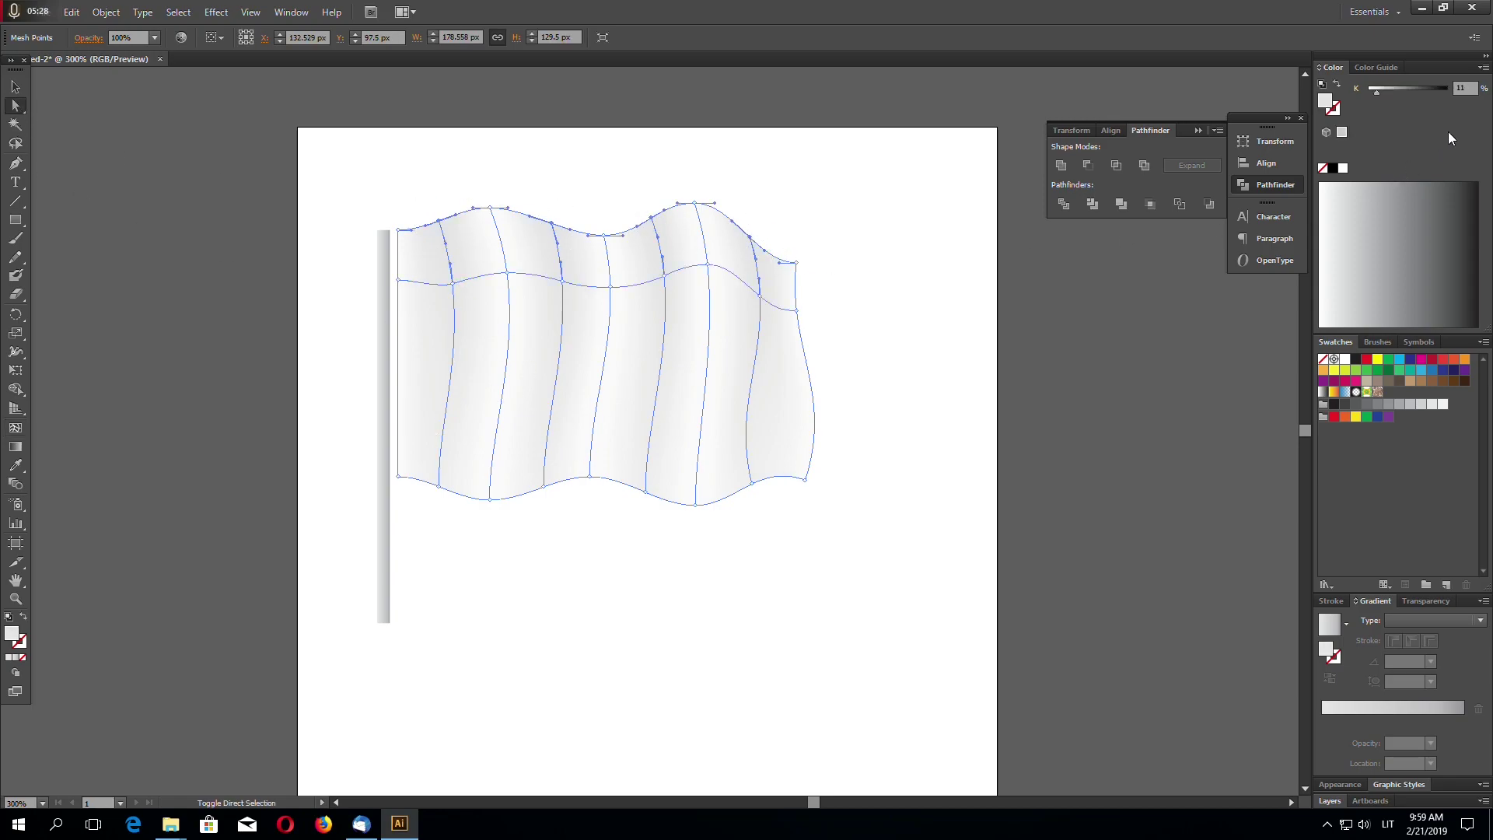
pyautogui.moveTo(1469, 89); pyautogui.dragTo(1279, 117)
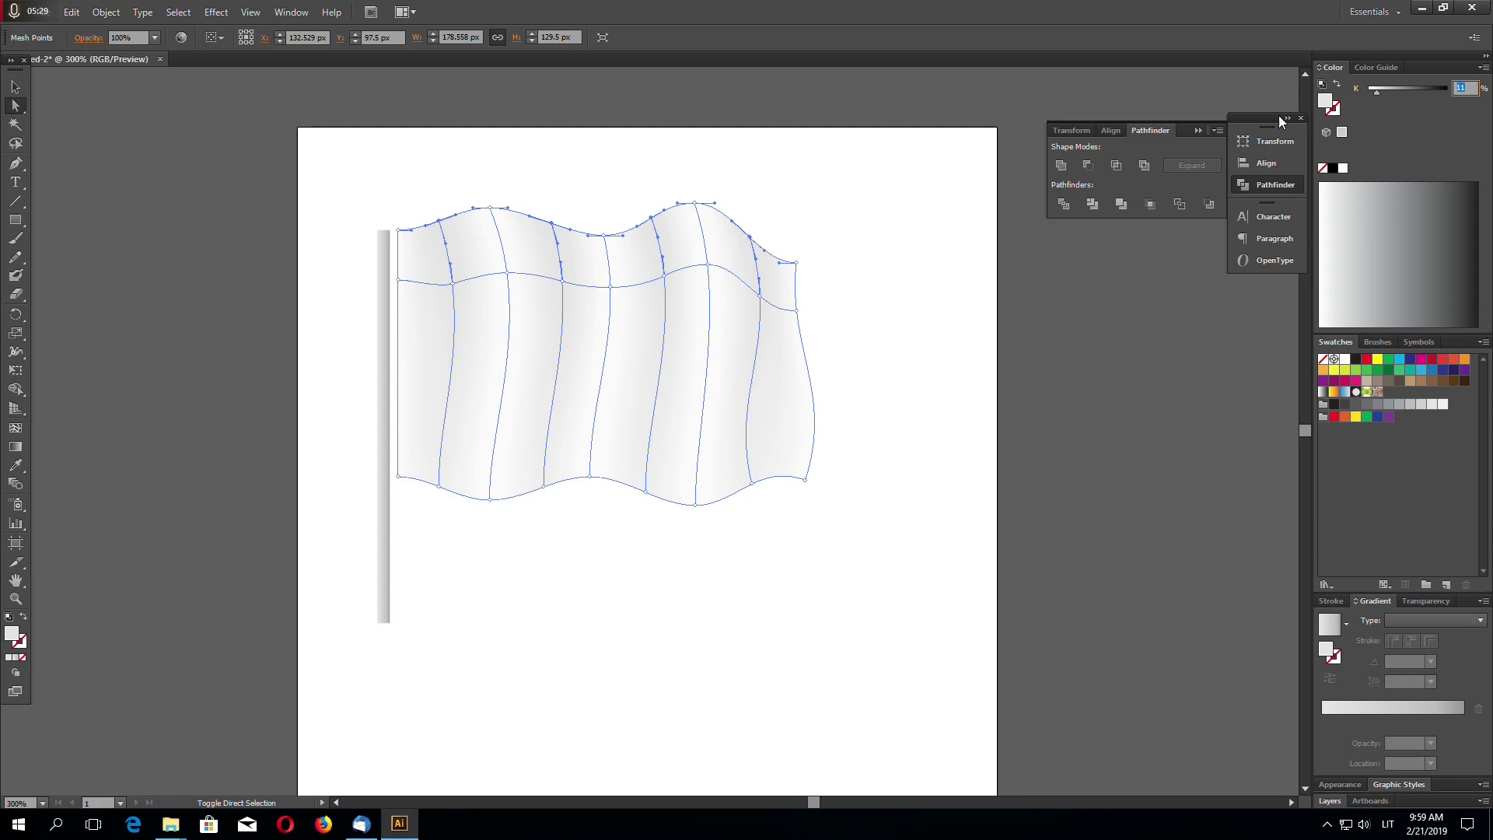
pyautogui.click(961, 370)
pyautogui.hotkey('ctrl', '-')
pyautogui.hotkey('ctrl', '-')
pyautogui.hotkey('ctrl', '+')
pyautogui.hotkey('ctrl', '+')
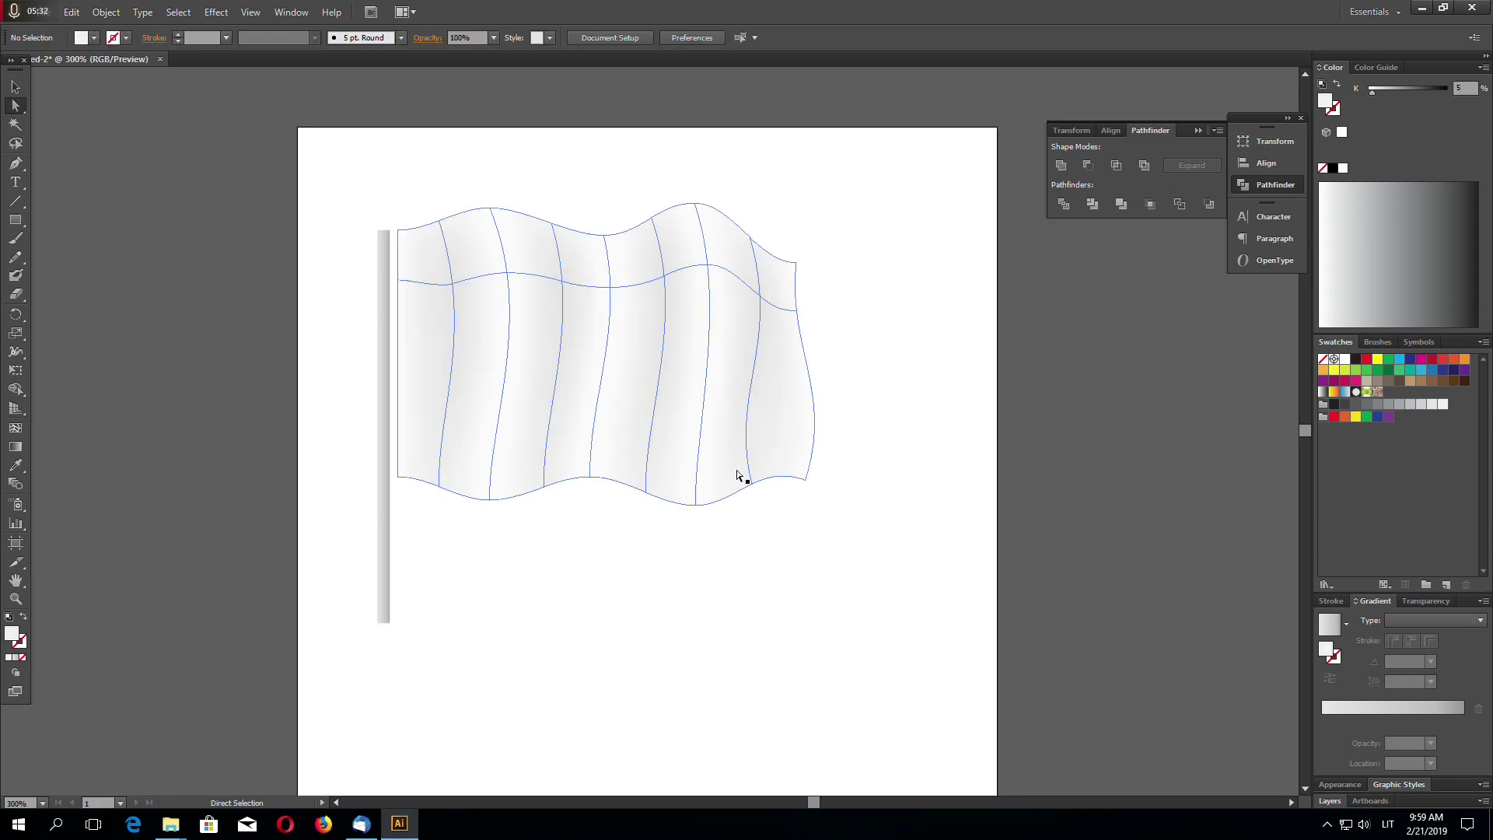
# Step: Give the four bottom-edge mesh points a 4% grey
pyautogui.click(751, 482)
pyautogui.keyDown('shift'); pyautogui.click(645, 491); pyautogui.keyUp('shift')
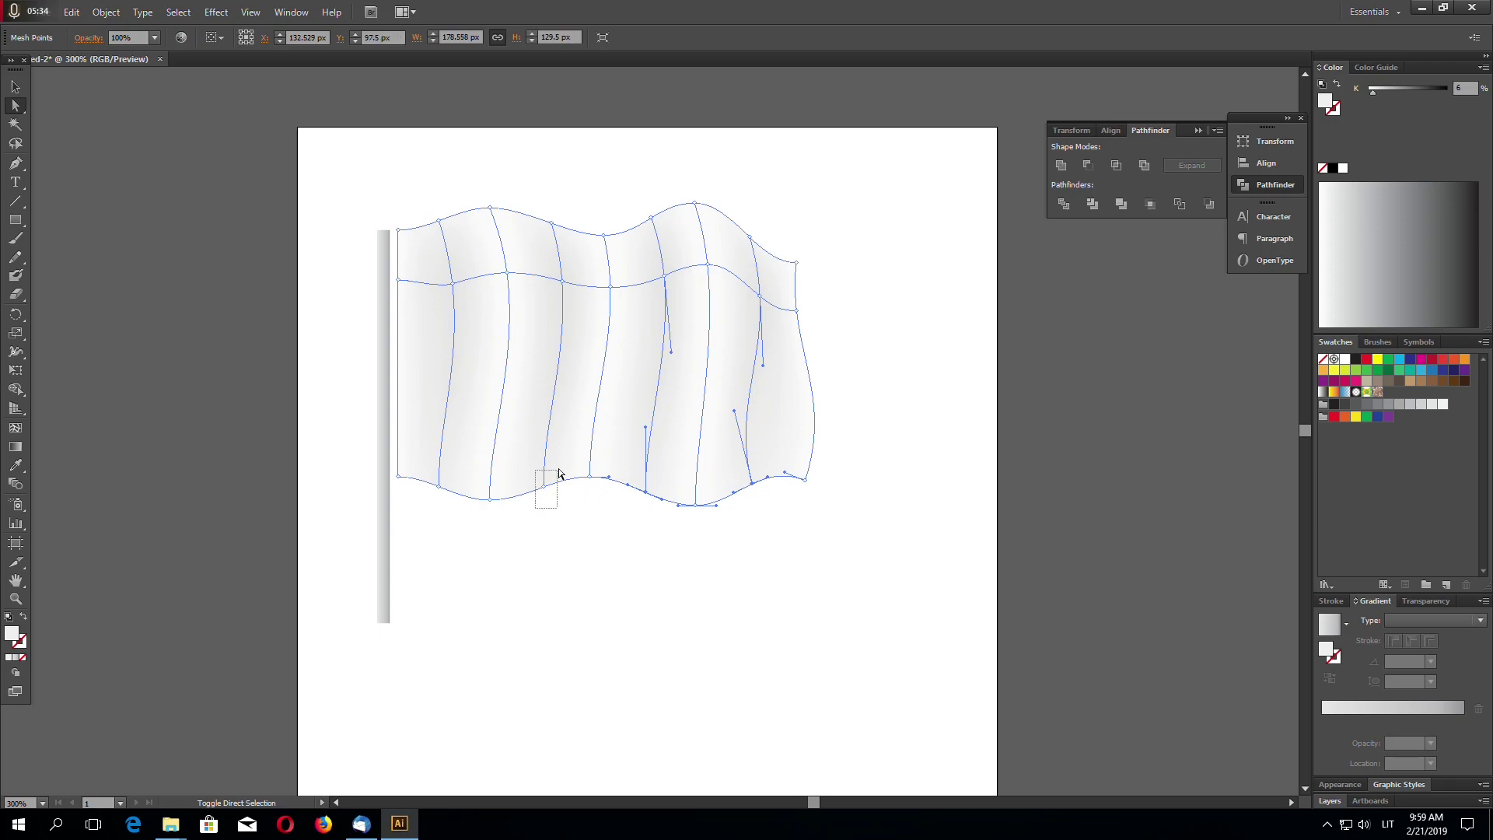
pyautogui.keyDown('shift'); pyautogui.click(542, 486); pyautogui.keyUp('shift')
pyautogui.keyDown('shift'); pyautogui.click(439, 486); pyautogui.keyUp('shift')
pyautogui.moveTo(1468, 90); pyautogui.dragTo(1360, 95)
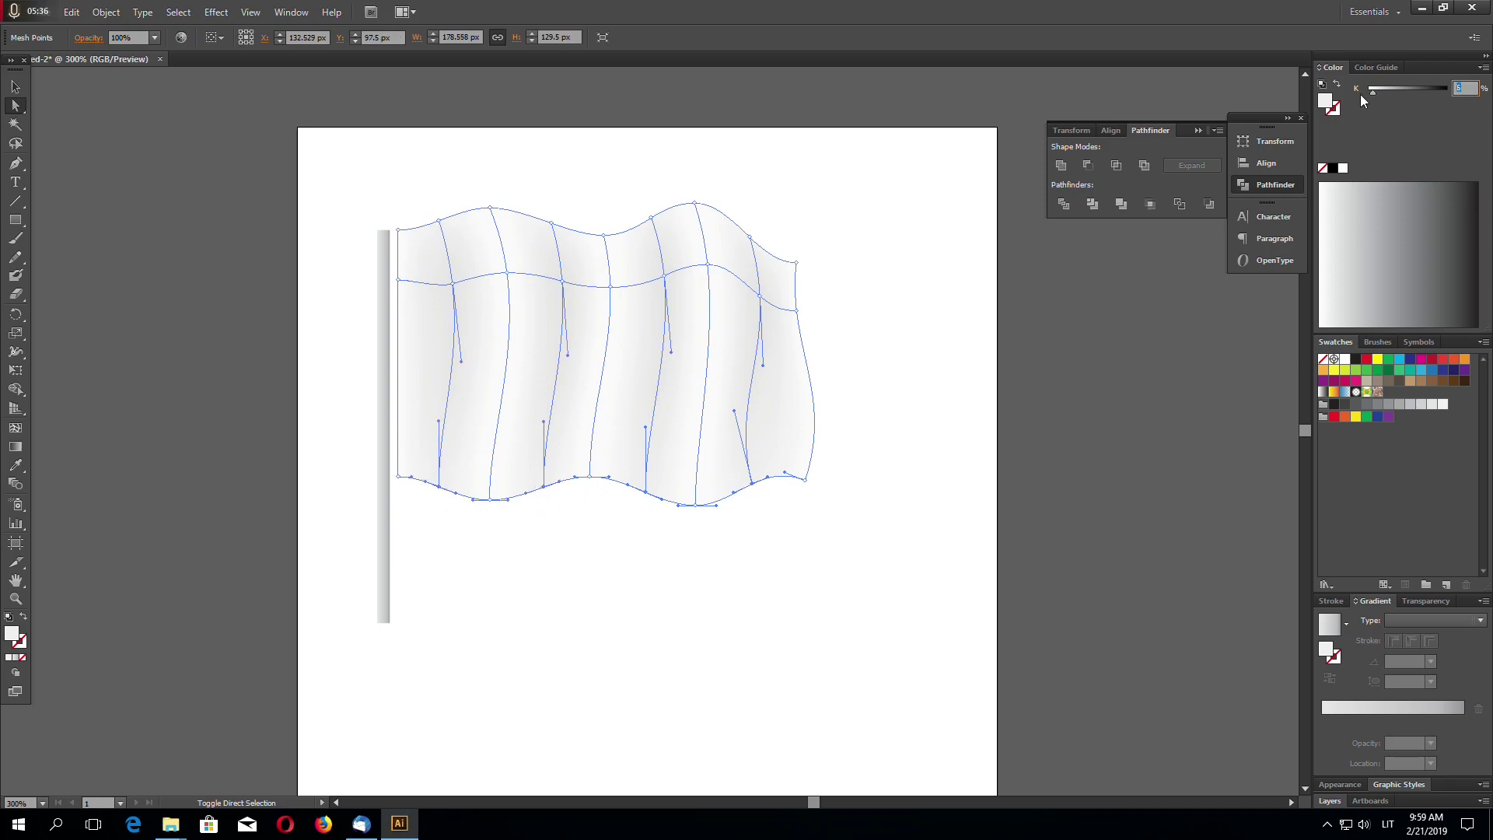
pyautogui.write('4')
pyautogui.press('Return')
pyautogui.hotkey('ctrl', 'shift', 'a')
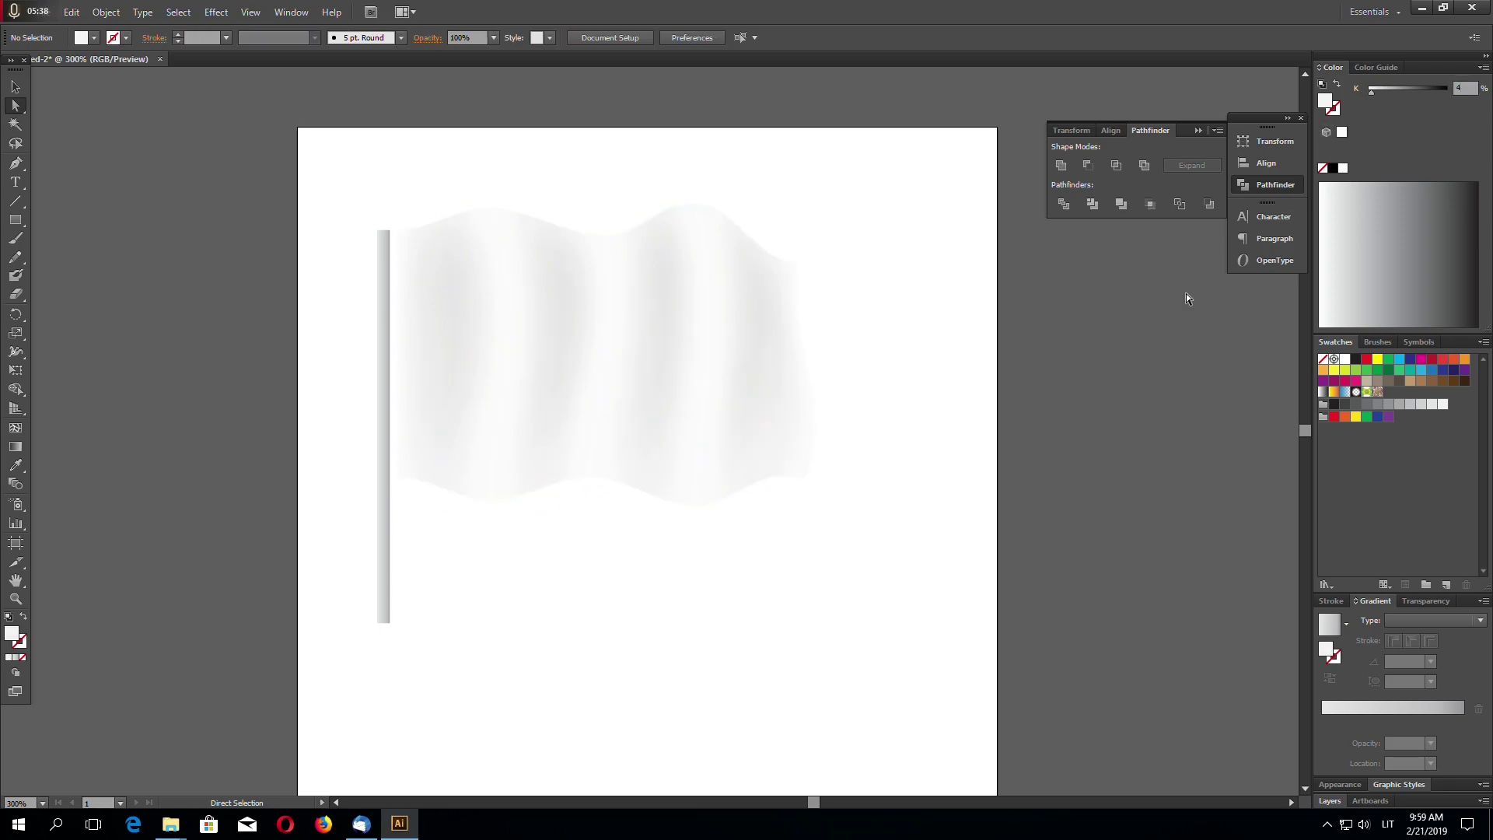
pyautogui.hotkey('ctrl', '-')
pyautogui.hotkey('ctrl', '-')
pyautogui.hotkey('ctrl', '-')
pyautogui.hotkey('ctrl', '+')
pyautogui.hotkey('ctrl', '+')
pyautogui.hotkey('ctrl', '+')
# Step: Set the points along the new horizontal mesh line to 7% grey
pyautogui.click(654, 408)
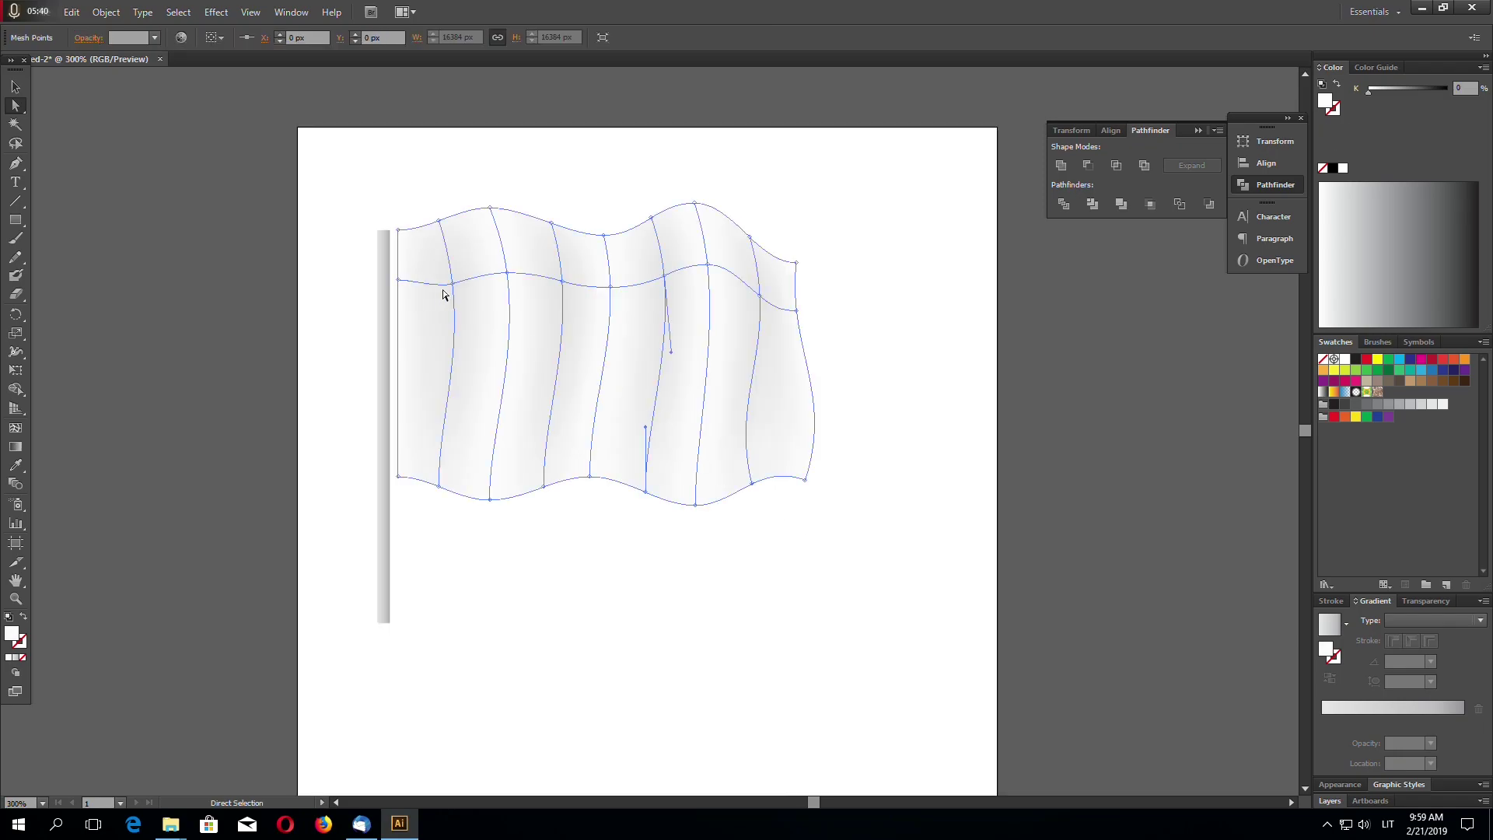
pyautogui.click(452, 285)
pyautogui.moveTo(453, 290); pyautogui.dragTo(453, 290)
pyautogui.keyDown('shift'); pyautogui.click(561, 280); pyautogui.keyUp('shift')
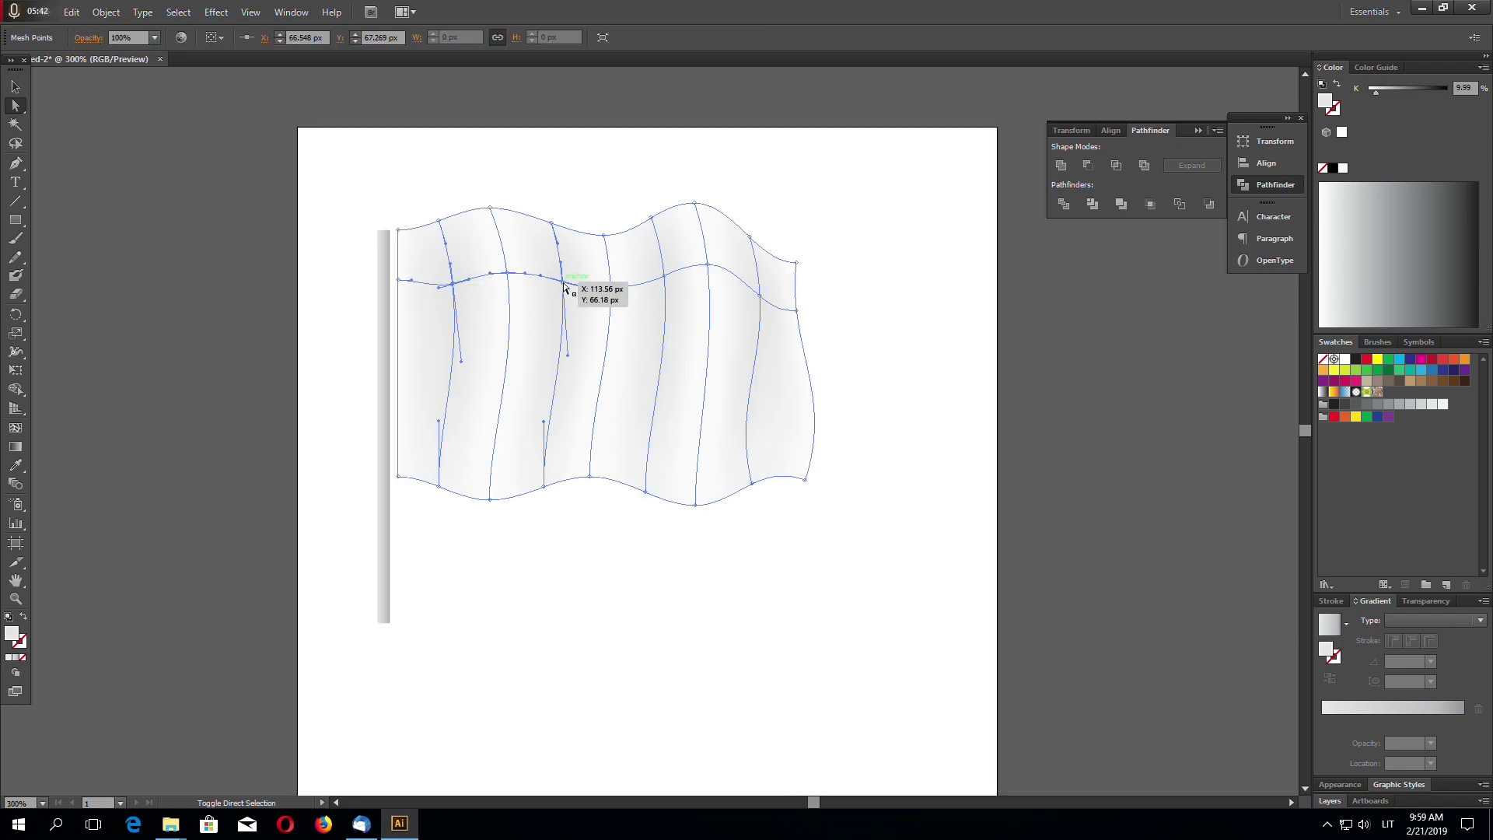
pyautogui.keyDown('shift'); pyautogui.click(664, 273); pyautogui.keyUp('shift')
pyautogui.keyDown('shift'); pyautogui.click(760, 296); pyautogui.keyUp('shift')
pyautogui.click(1464, 87)
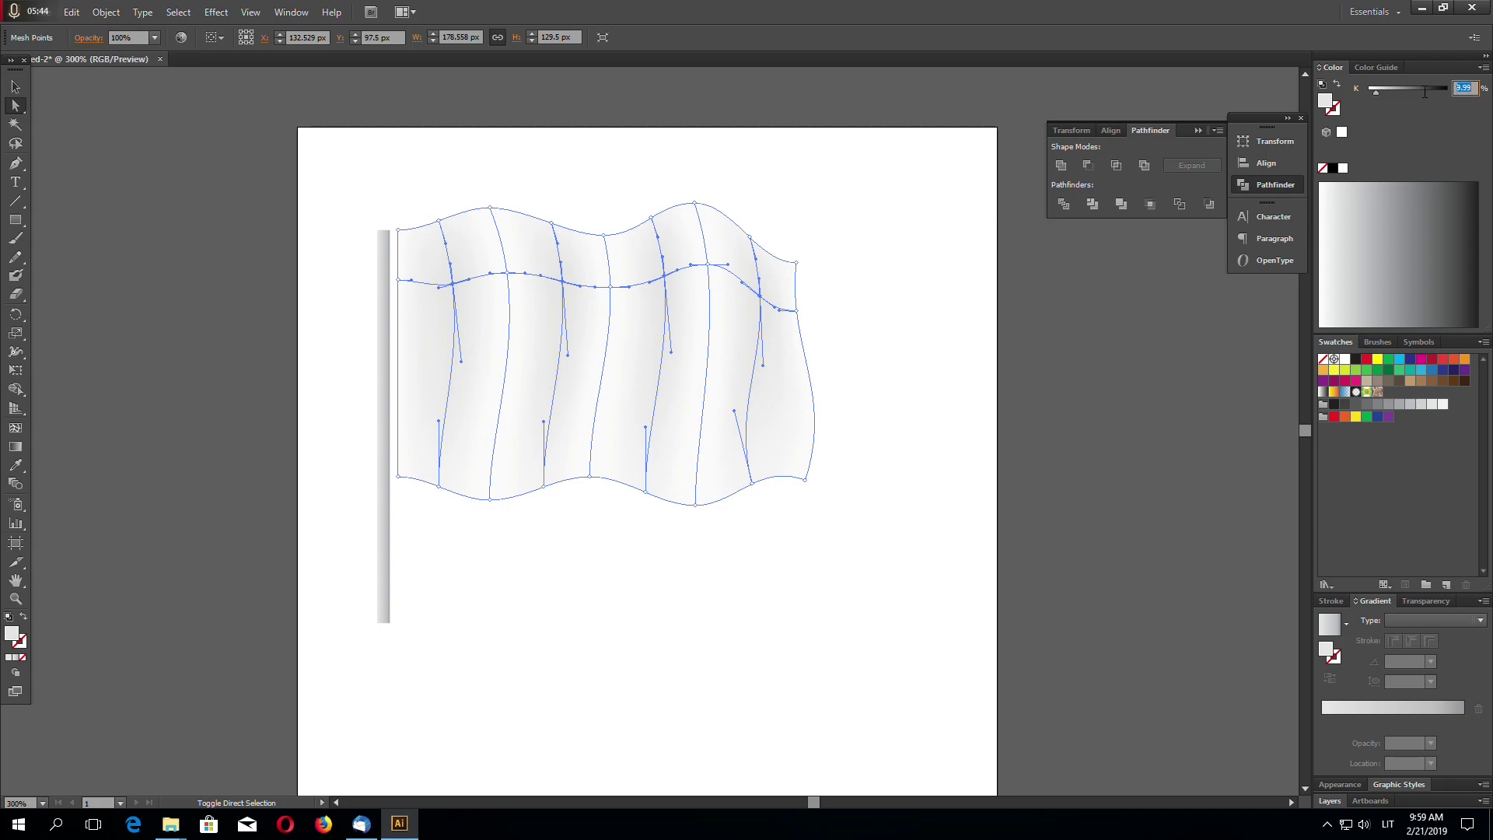
pyautogui.write('7')
pyautogui.press('Return')
pyautogui.hotkey('ctrl', 'shift', 'a')
pyautogui.hotkey('ctrl', '-')
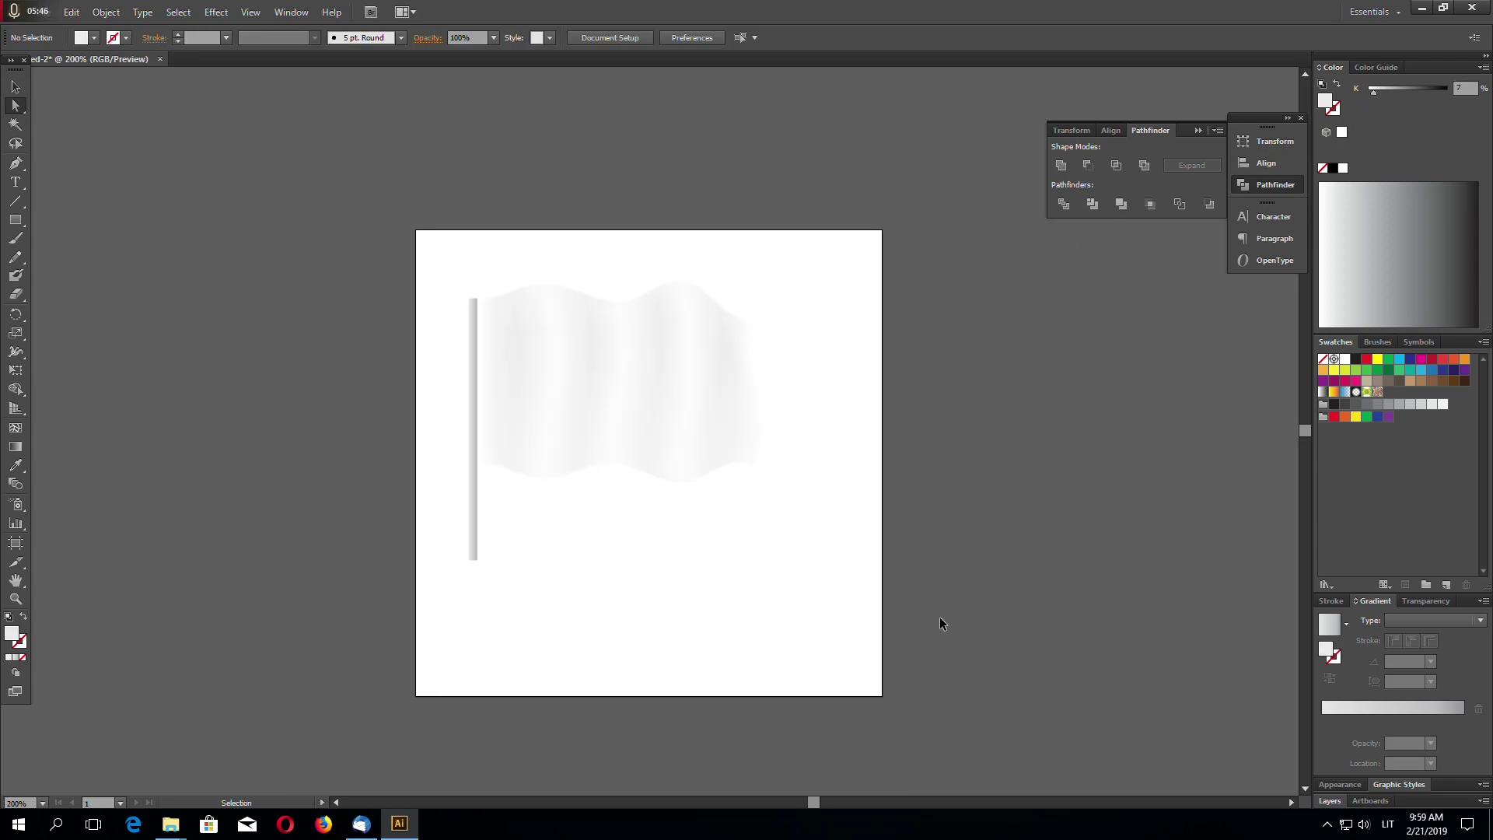
pyautogui.hotkey('ctrl', '-')
pyautogui.hotkey('ctrl', '-')
pyautogui.hotkey('ctrl', '-')
pyautogui.hotkey('ctrl', '+')
pyautogui.hotkey('ctrl', '+')
pyautogui.hotkey('ctrl', '+')
pyautogui.hotkey('ctrl', '+')
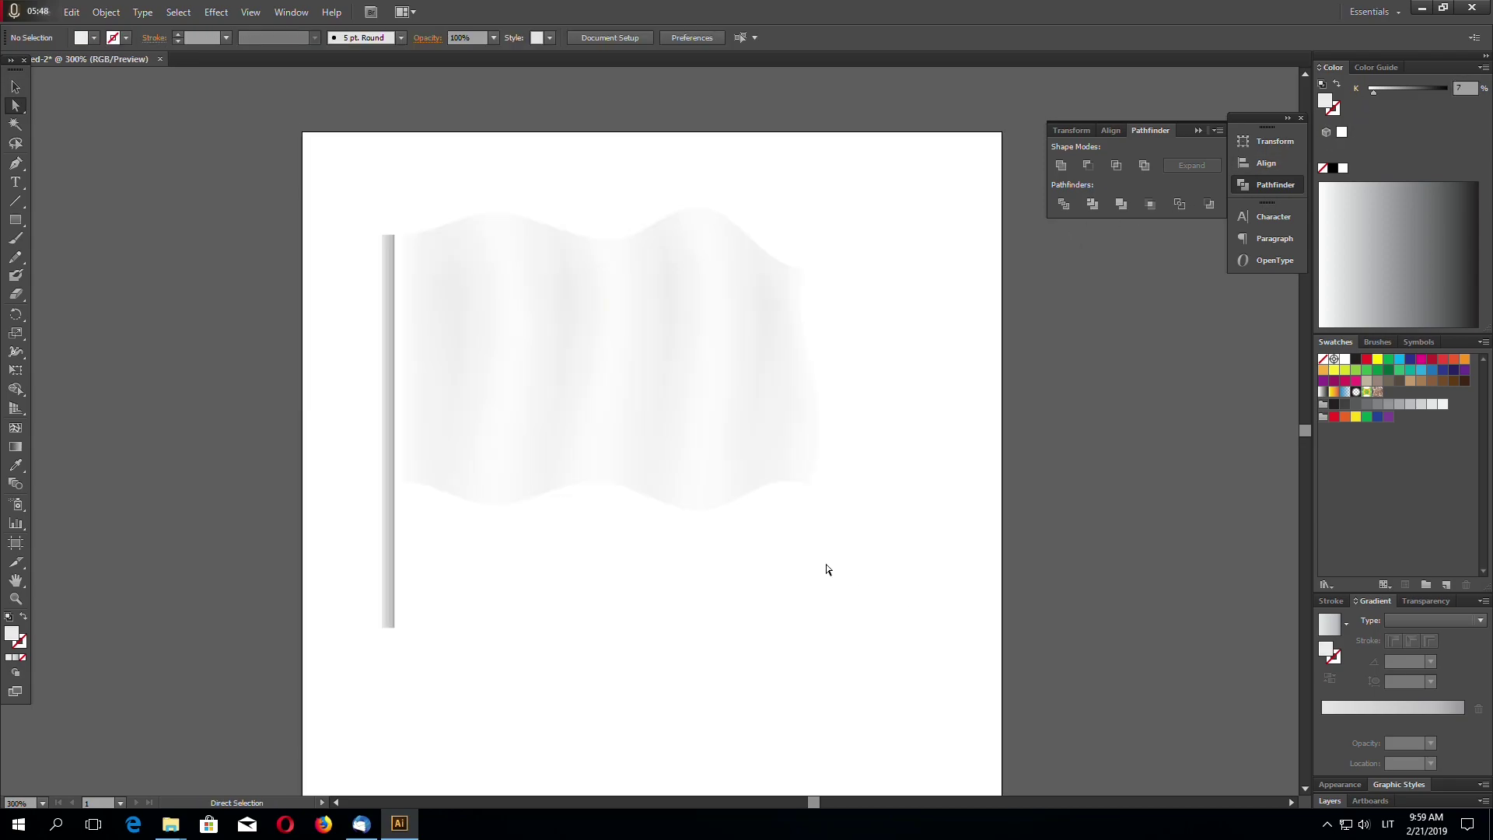
# Step: Reselect the four horizontal-line points, then deselect to preview the shading
pyautogui.click(631, 443)
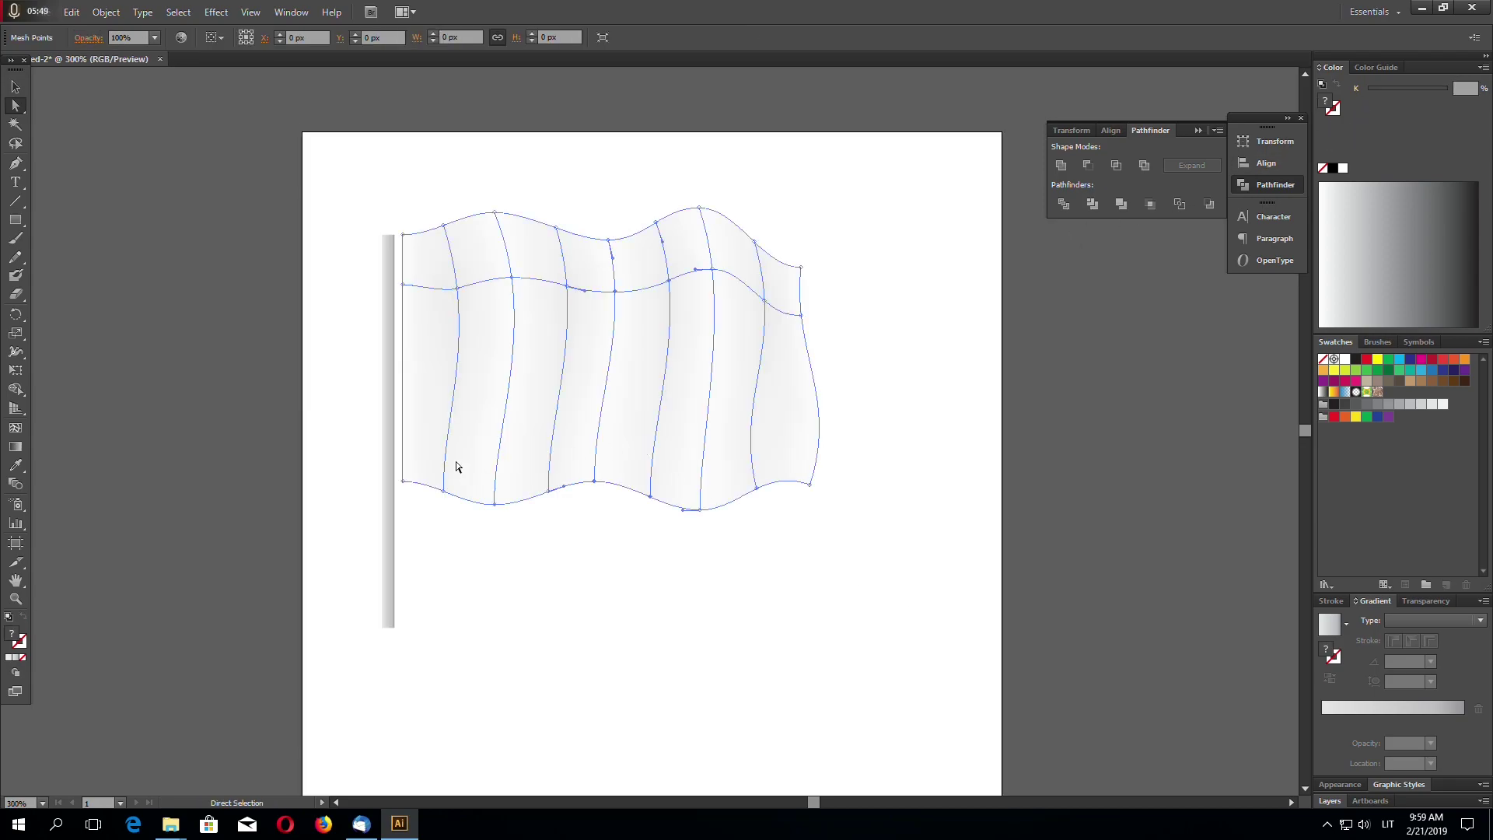
pyautogui.click(458, 290)
pyautogui.keyDown('shift'); pyautogui.click(565, 289); pyautogui.keyUp('shift')
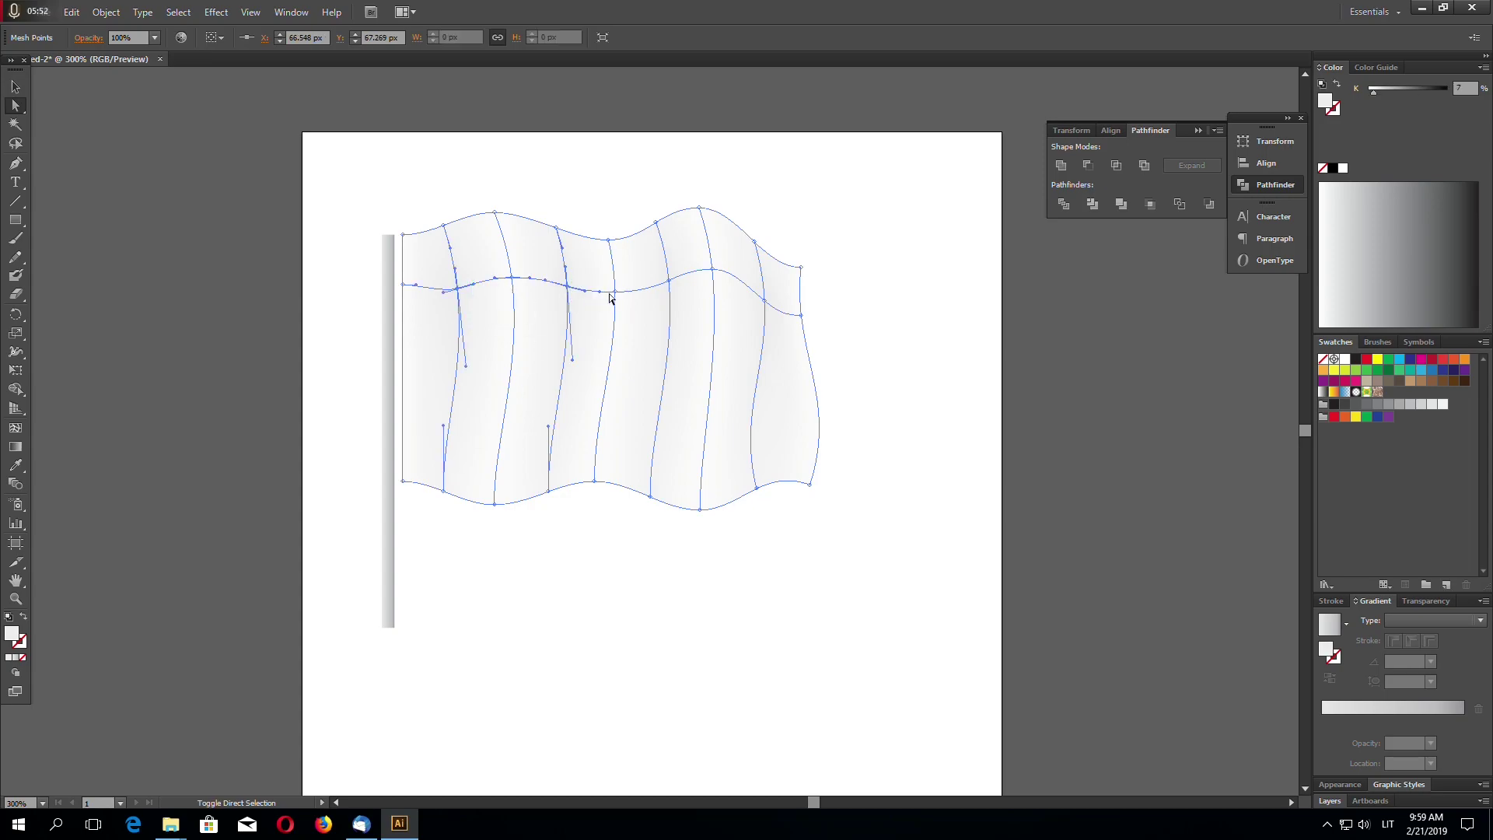
pyautogui.keyDown('shift'); pyautogui.click(667, 280); pyautogui.keyUp('shift')
pyautogui.keyDown('shift'); pyautogui.click(764, 300); pyautogui.keyUp('shift')
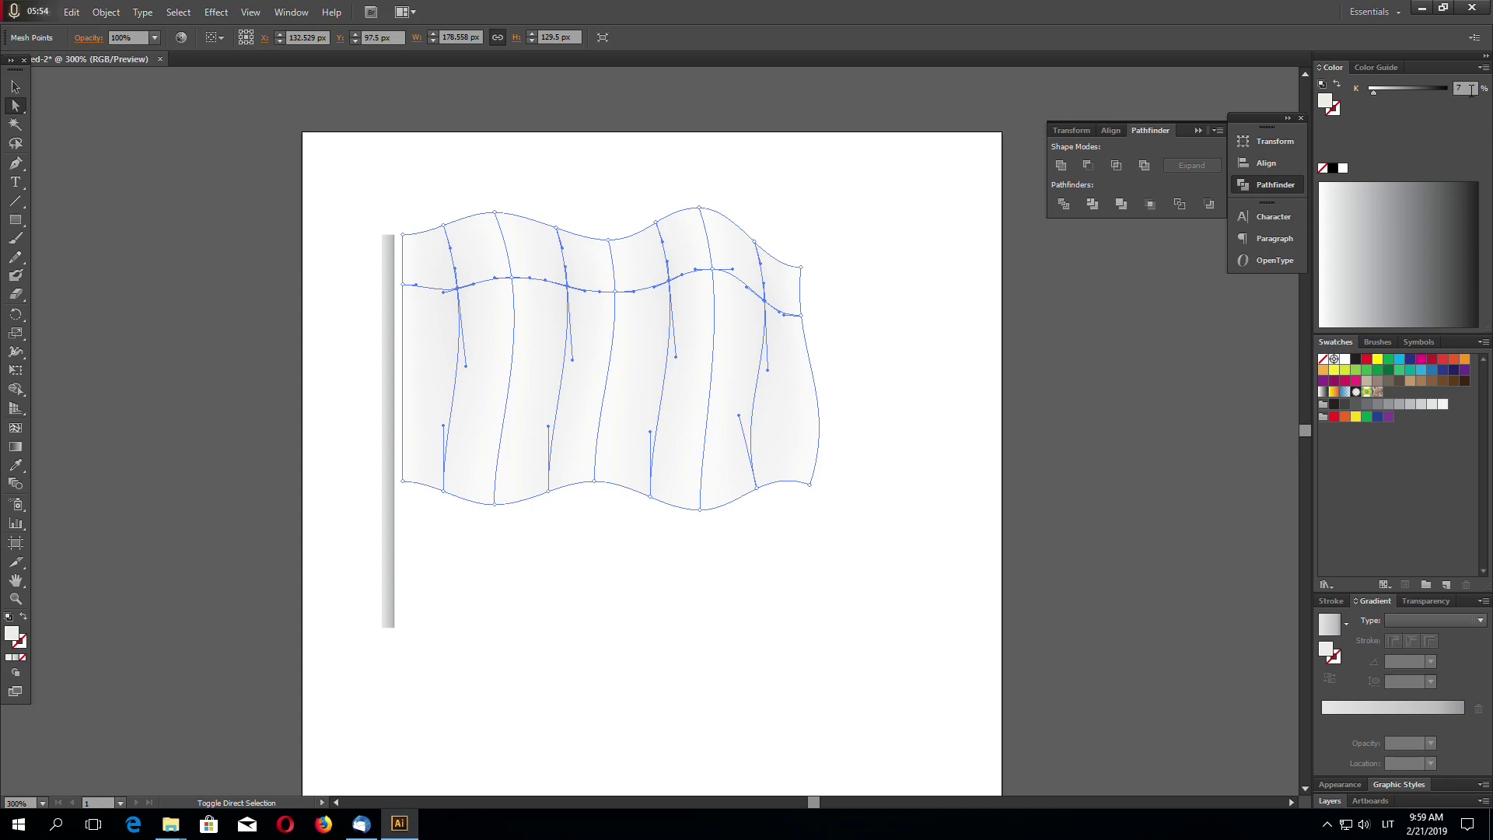
pyautogui.click(963, 528)
pyautogui.hotkey('ctrl', '-')
pyautogui.hotkey('ctrl', '-')
pyautogui.hotkey('ctrl', '-')
pyautogui.hotkey('ctrl', '-')
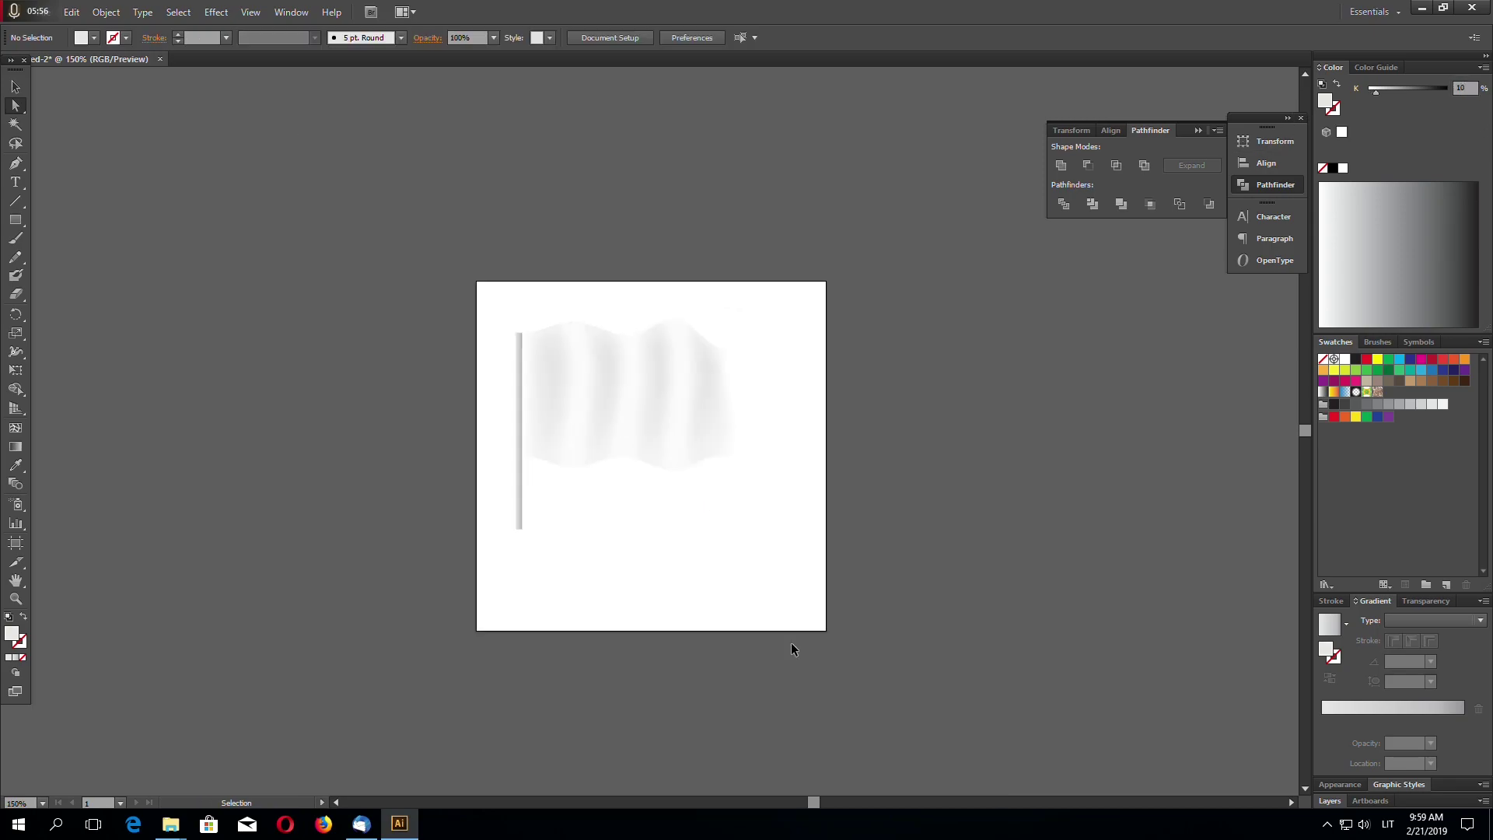
# Step: Shade the mesh column beside the pole, trying 10%, 40%, then 30% grey
pyautogui.hotkey('ctrl', '+')
pyautogui.hotkey('ctrl', '+')
pyautogui.hotkey('ctrl', '+')
pyautogui.hotkey('ctrl', '+')
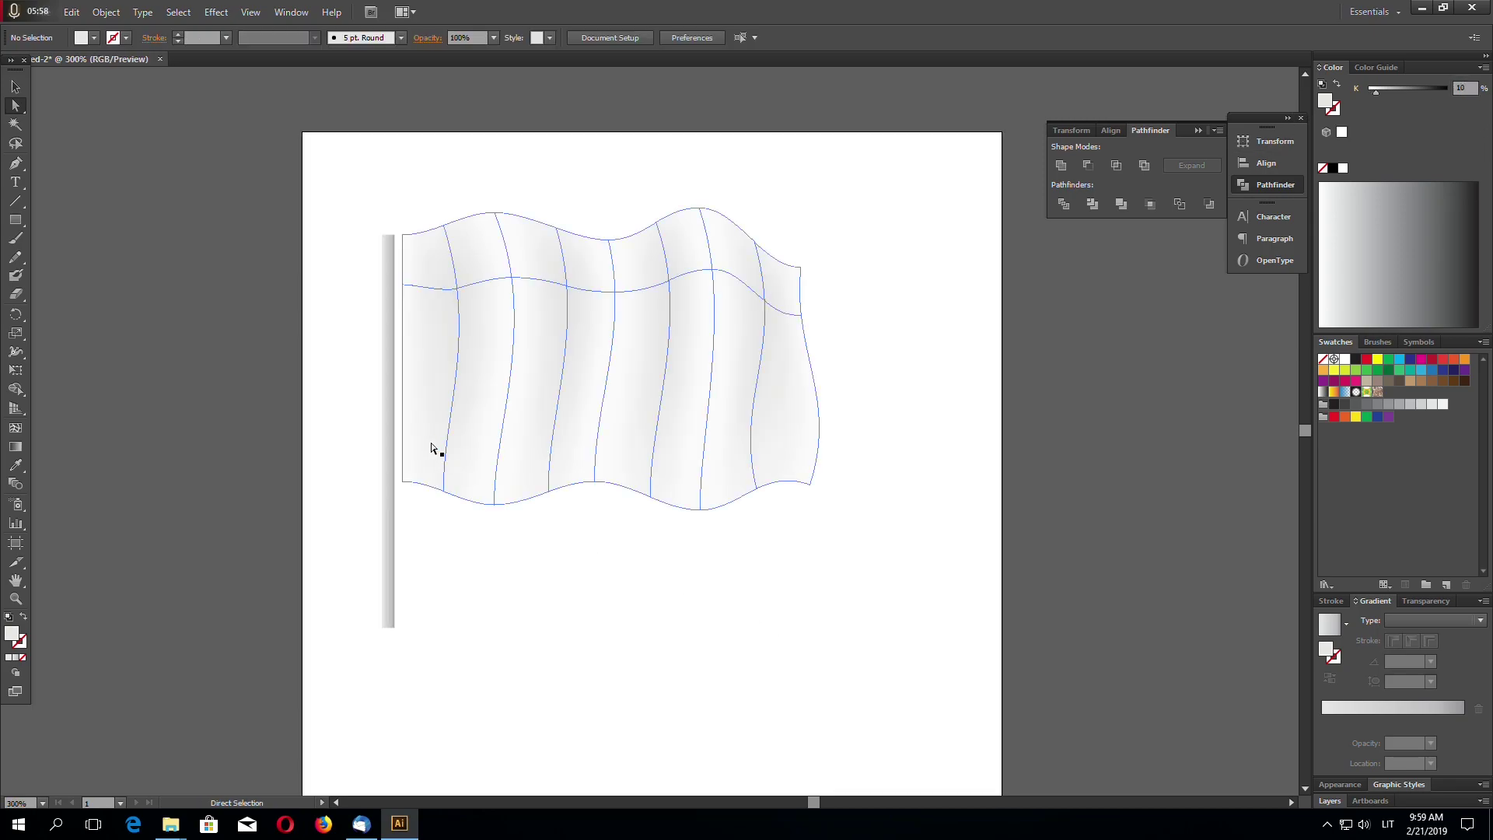
pyautogui.click(432, 443)
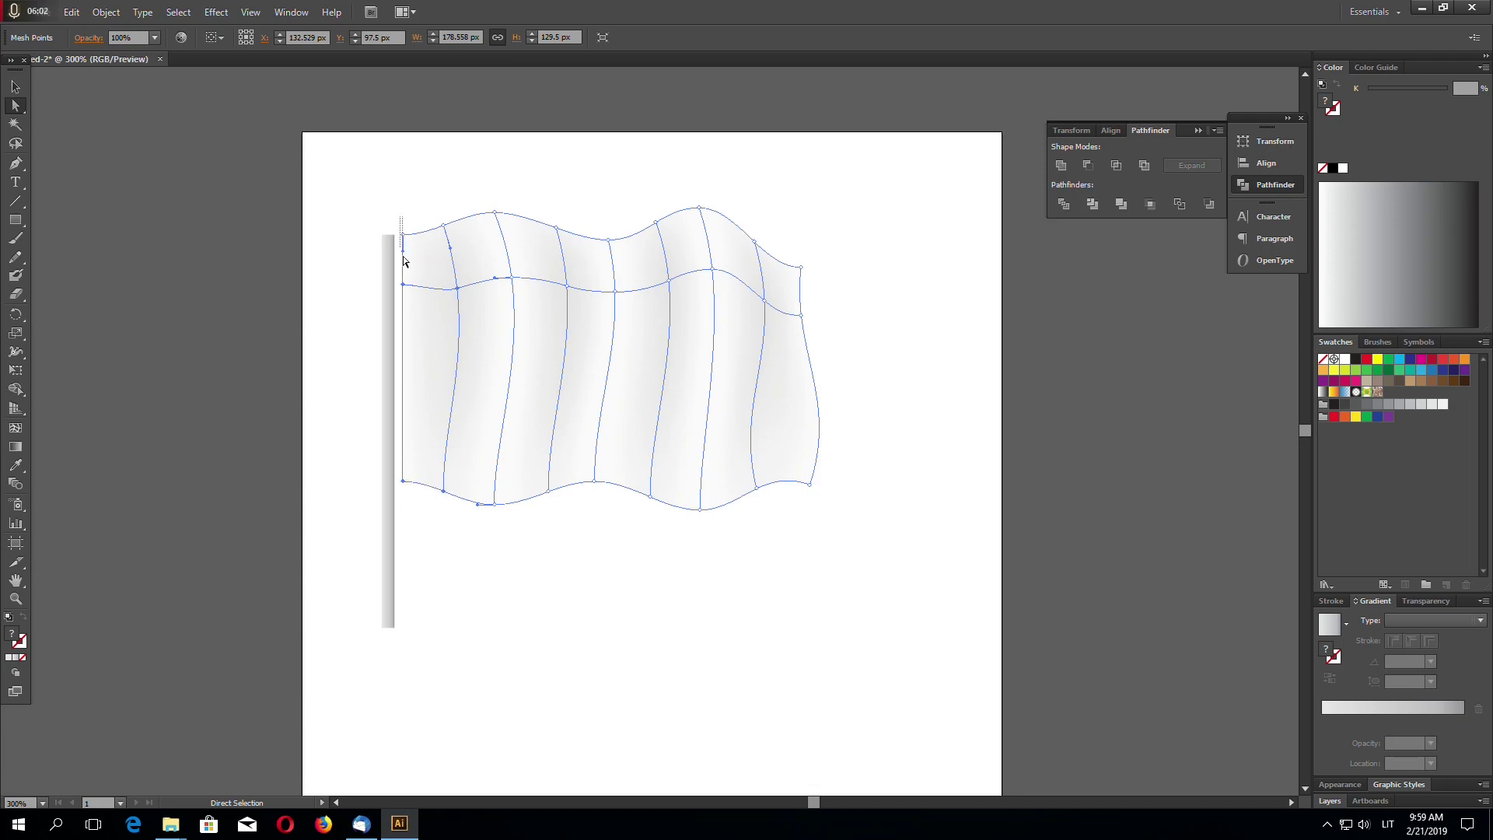
pyautogui.moveTo(403, 259); pyautogui.dragTo(420, 514)
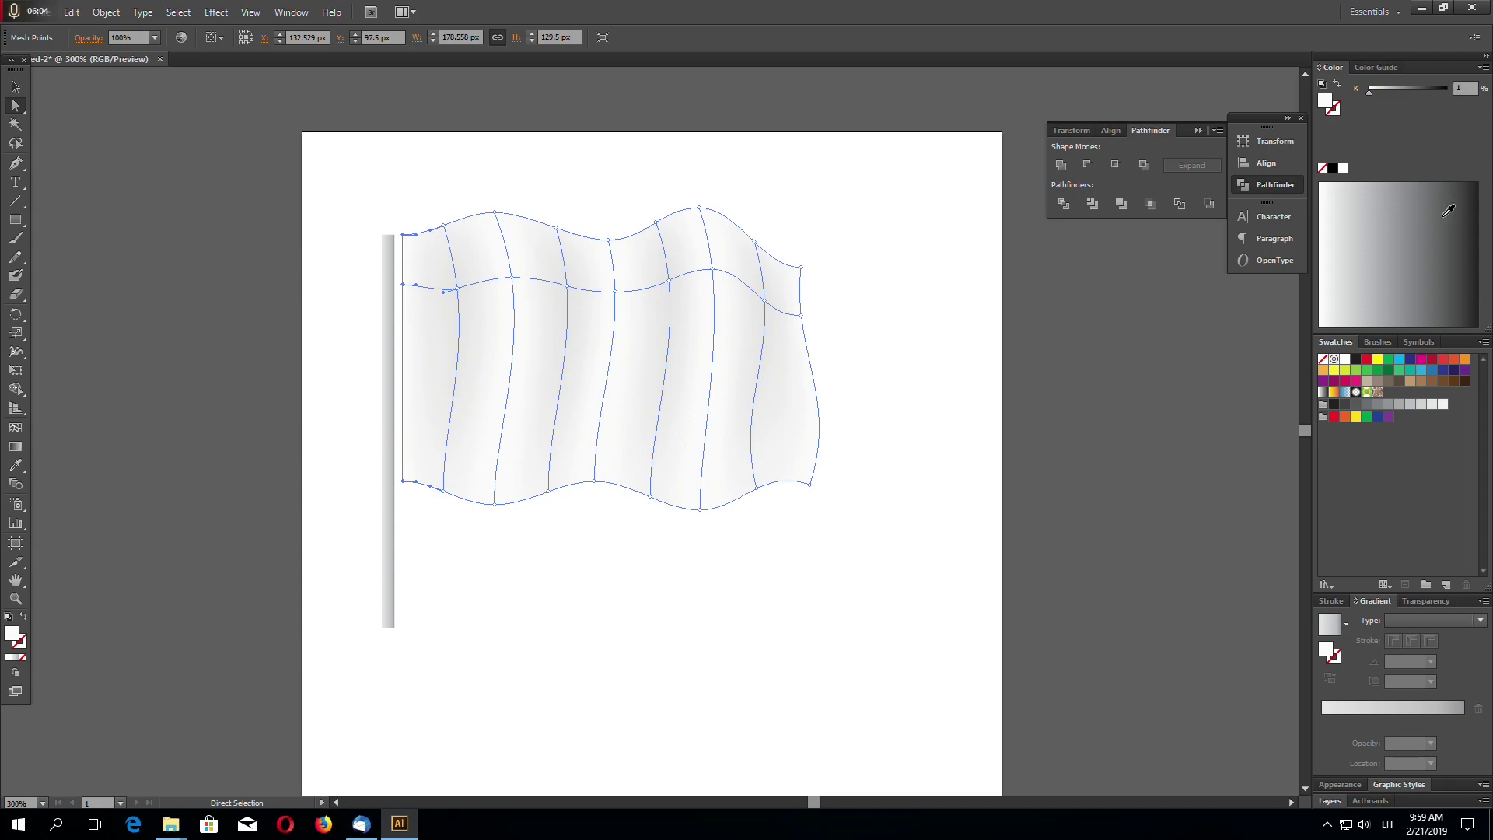
pyautogui.write('0')
pyautogui.press('Return')
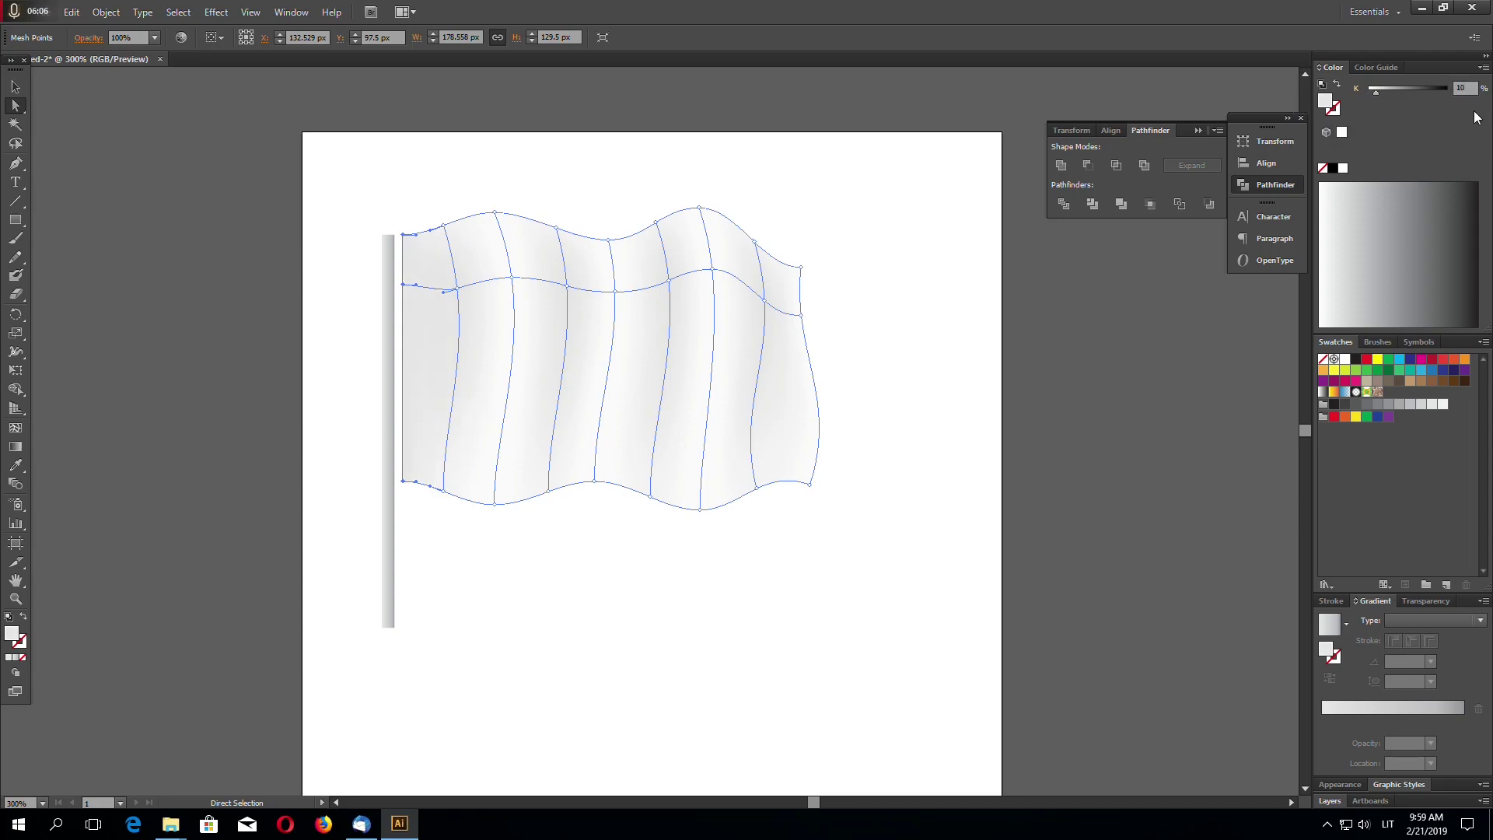
pyautogui.press('Return')
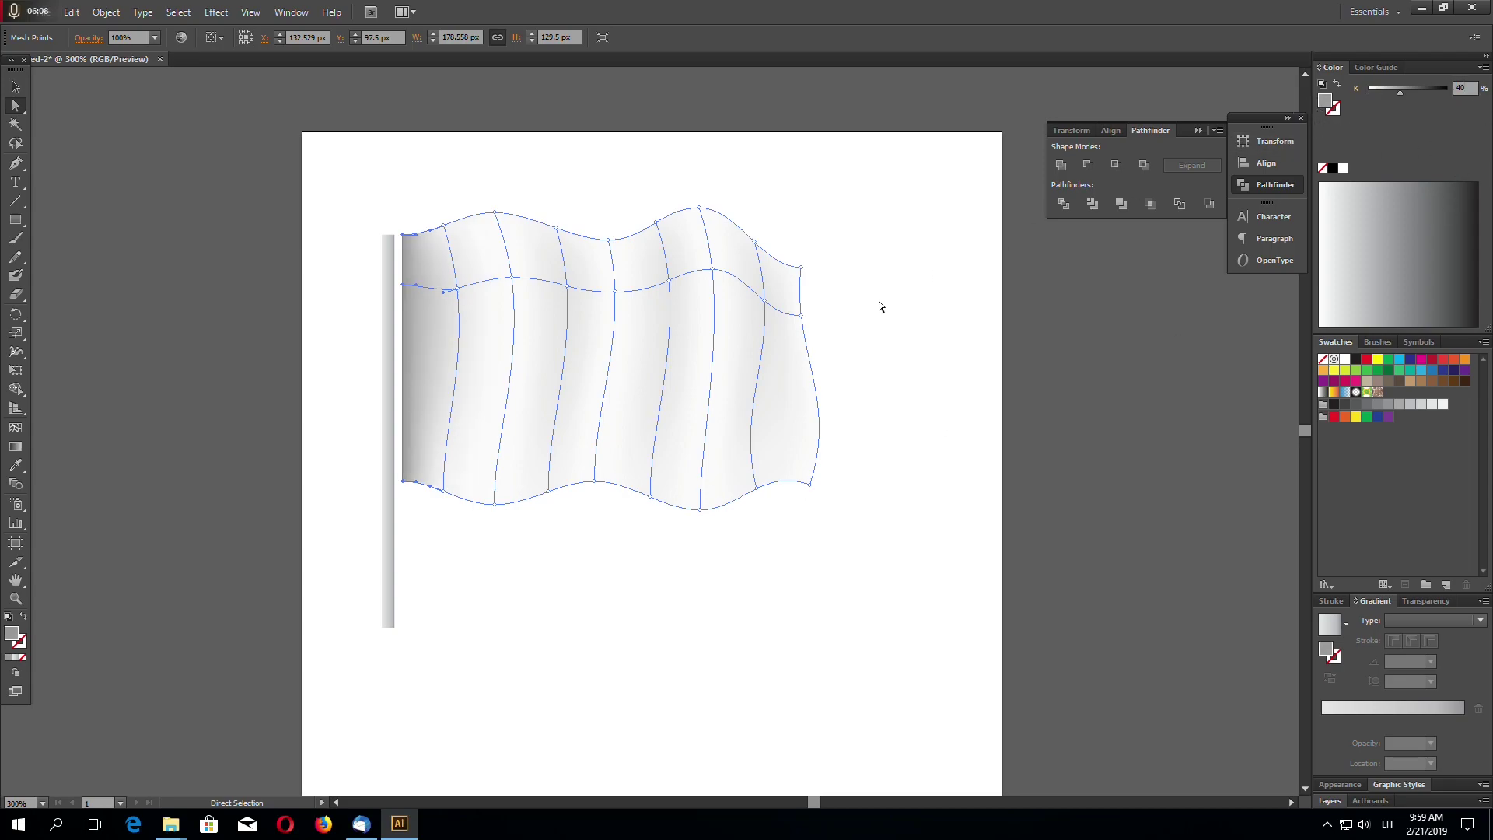
pyautogui.write('30')
pyautogui.press('Return')
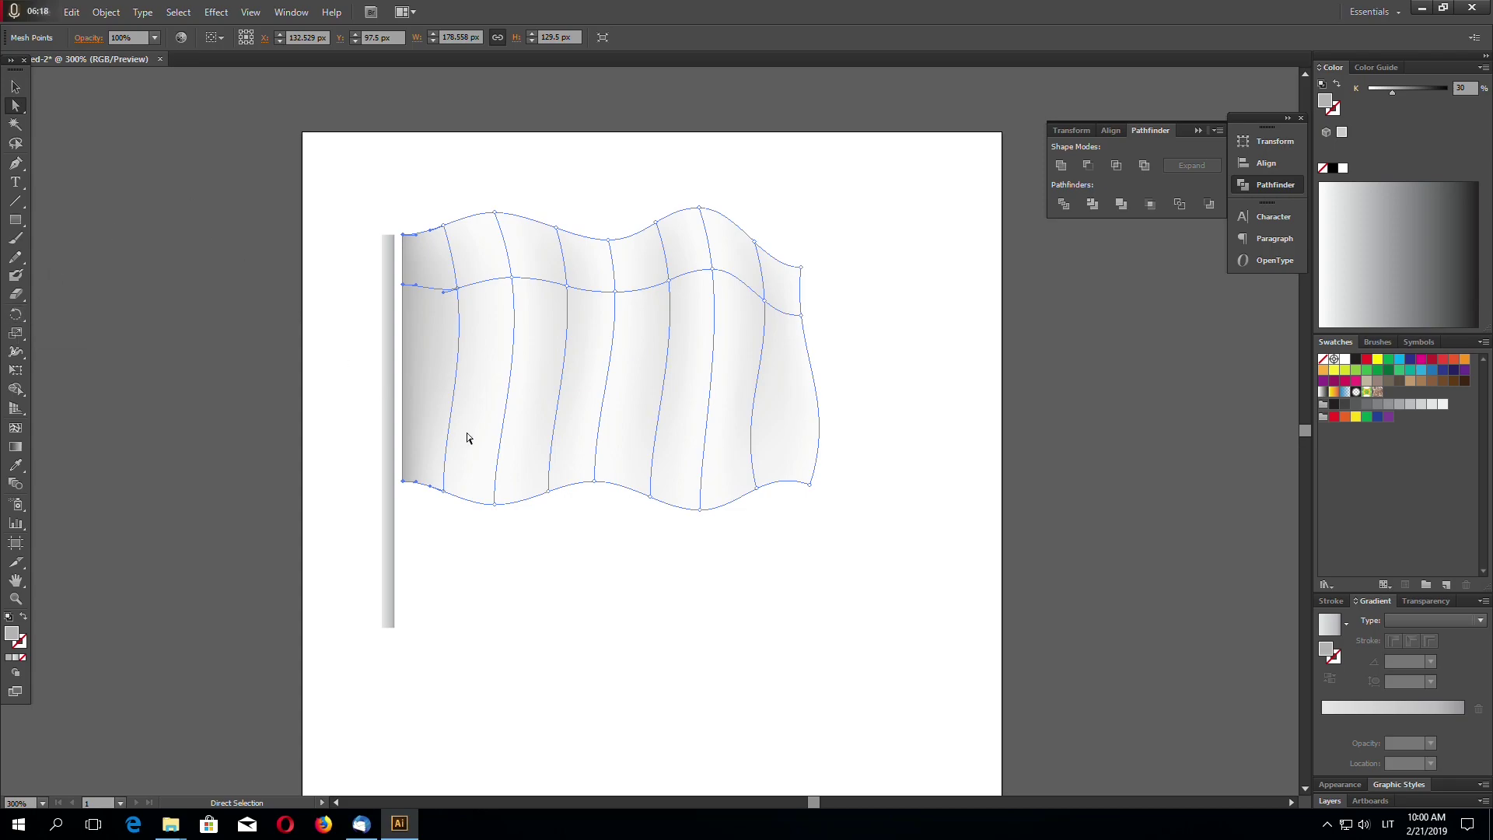
# Step: Undo the pole-side shading and add a vertical mesh line close to the pole
pyautogui.hotkey('ctrl', 'z')
pyautogui.hotkey('ctrl', 'z')
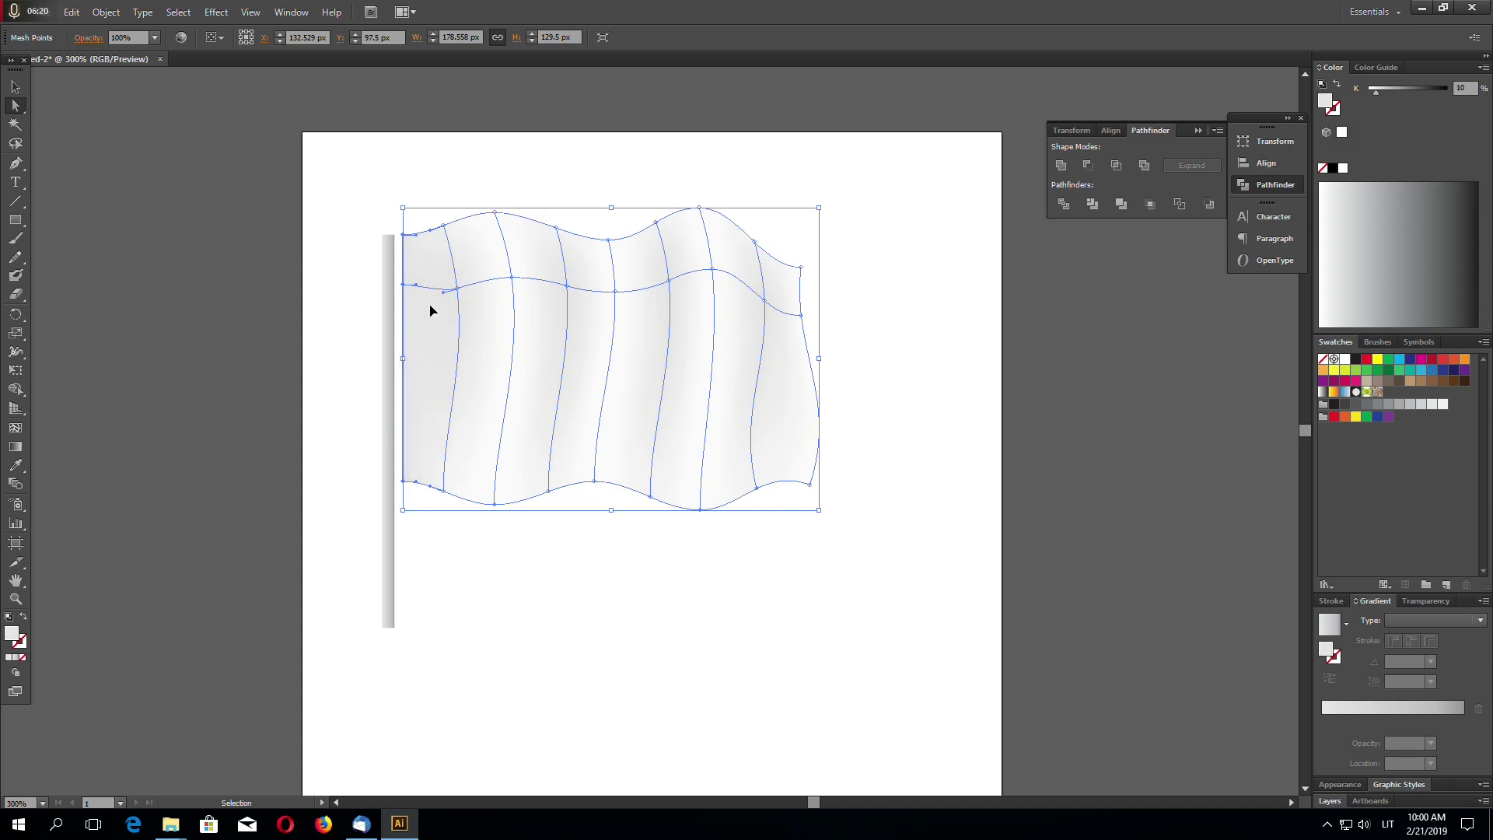
pyautogui.click(13, 430)
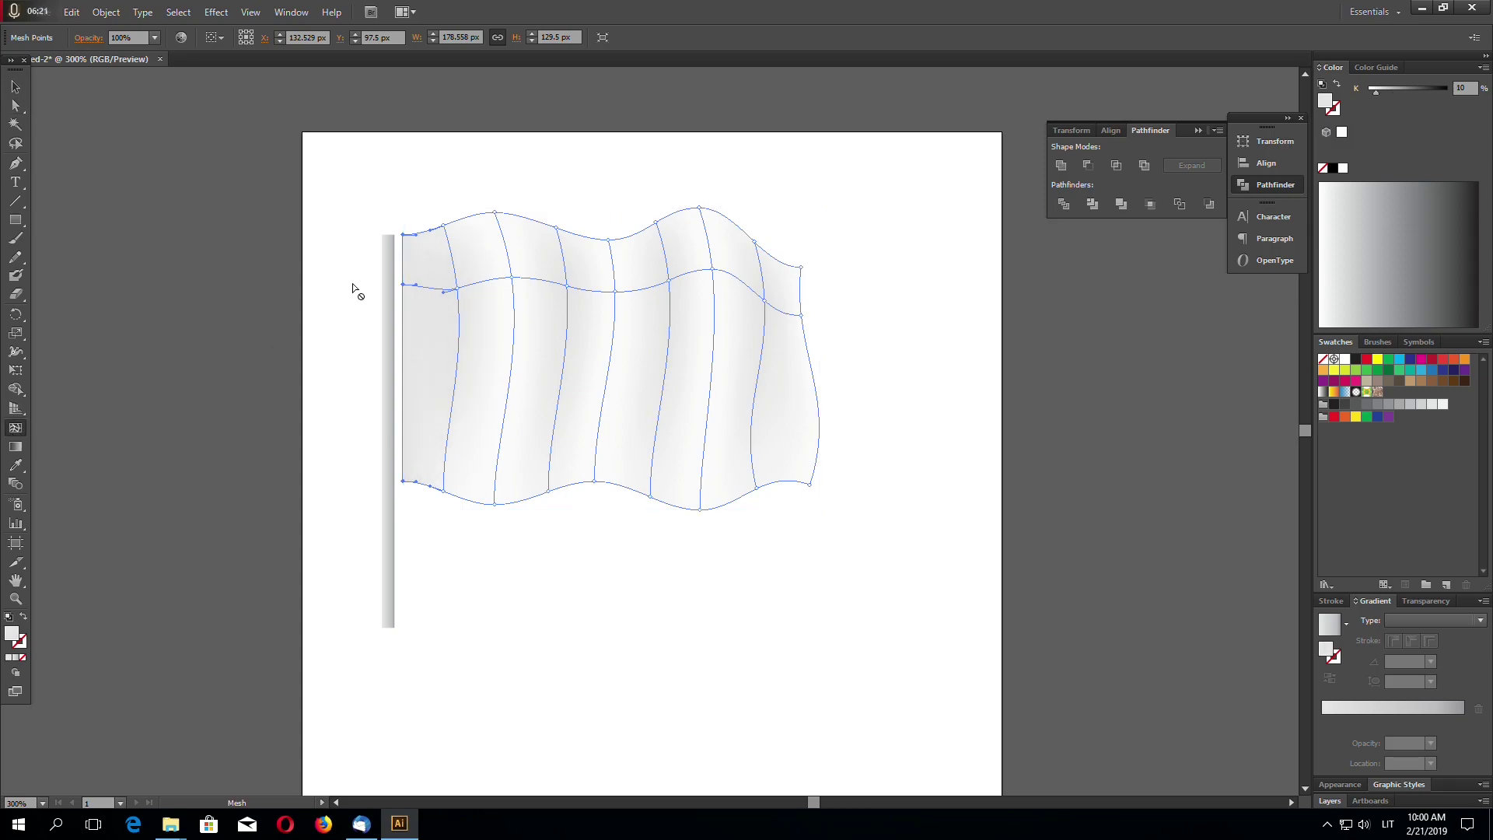
pyautogui.click(422, 232)
# Step: Set the flag's left-edge mesh points to 40% grey after trying 30%
pyautogui.press('a')
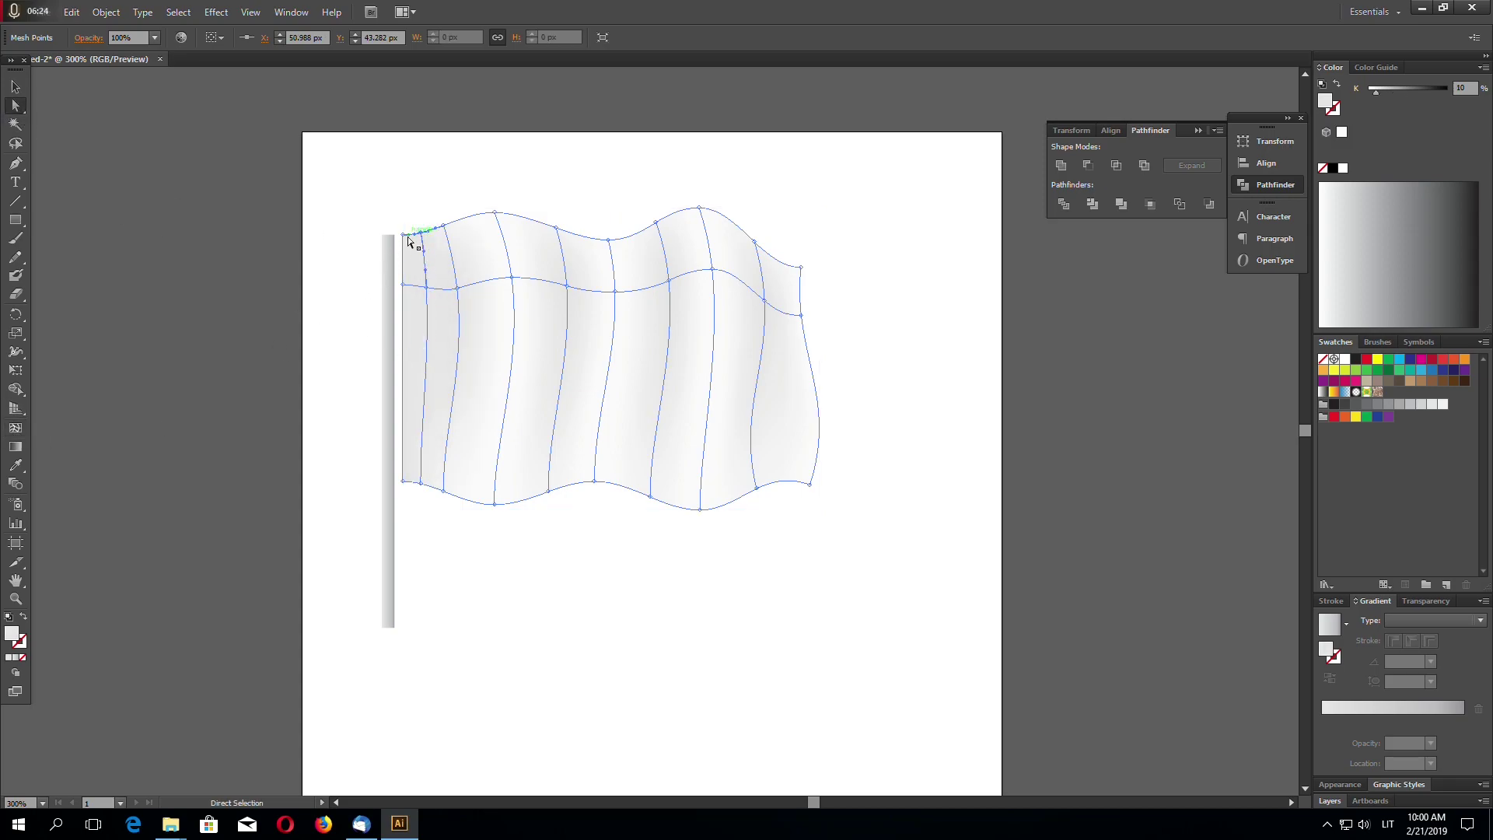
pyautogui.moveTo(400, 228); pyautogui.dragTo(414, 519)
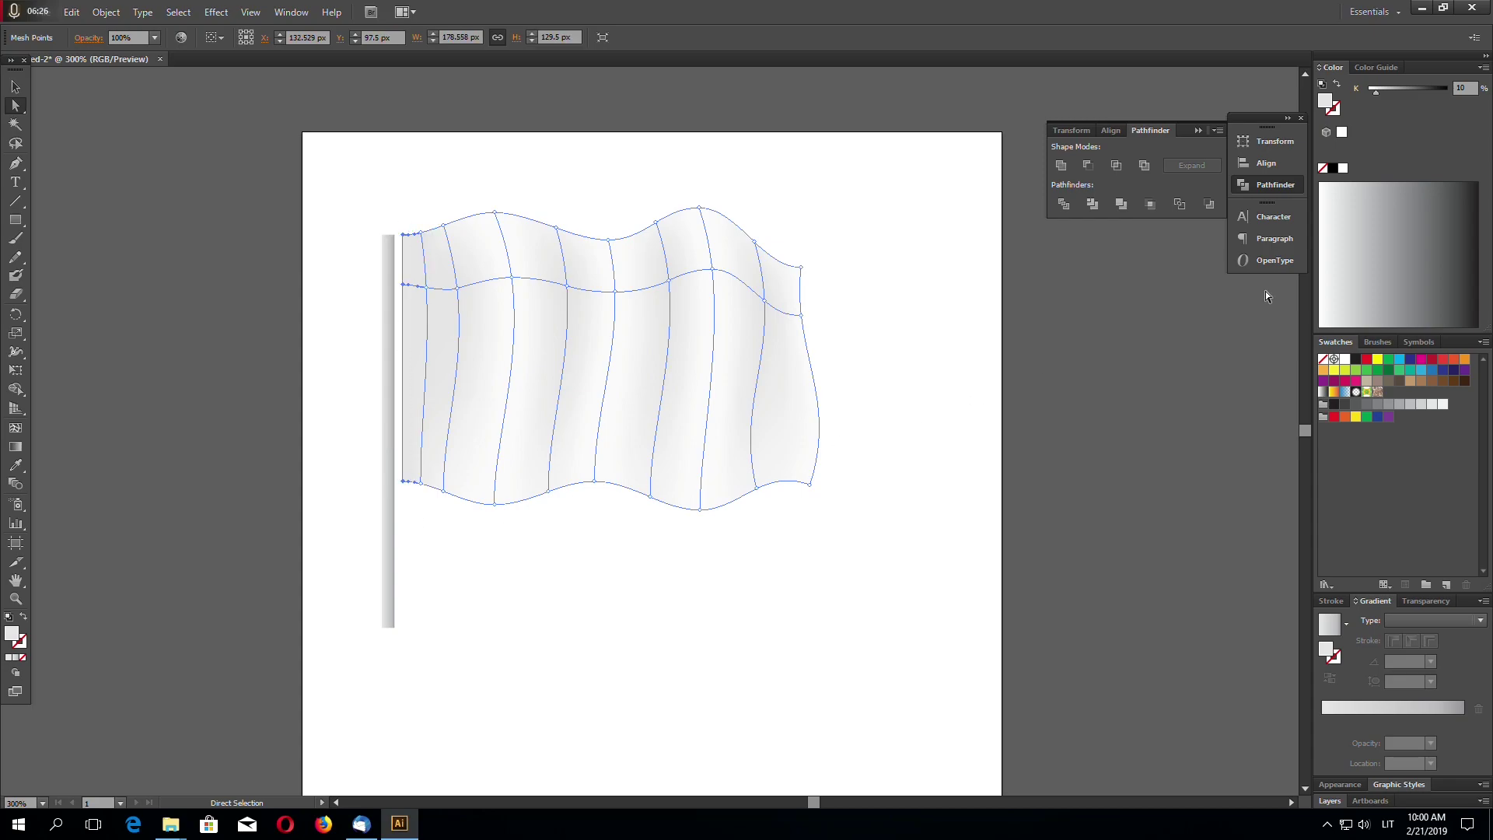
pyautogui.doubleClick(1462, 88)
pyautogui.write('30')
pyautogui.press('Return')
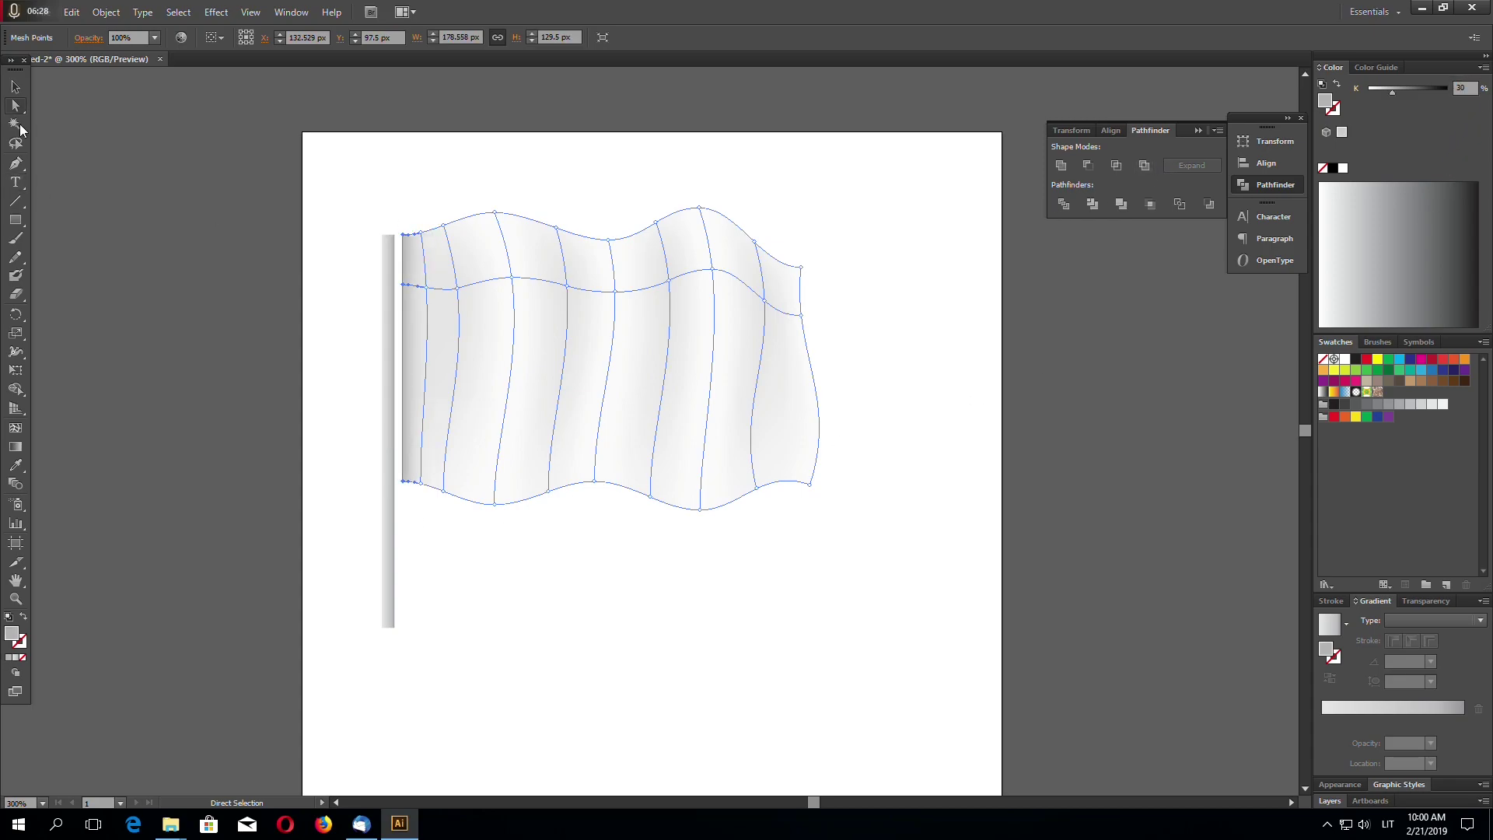
pyautogui.write('40')
pyautogui.press('Return')
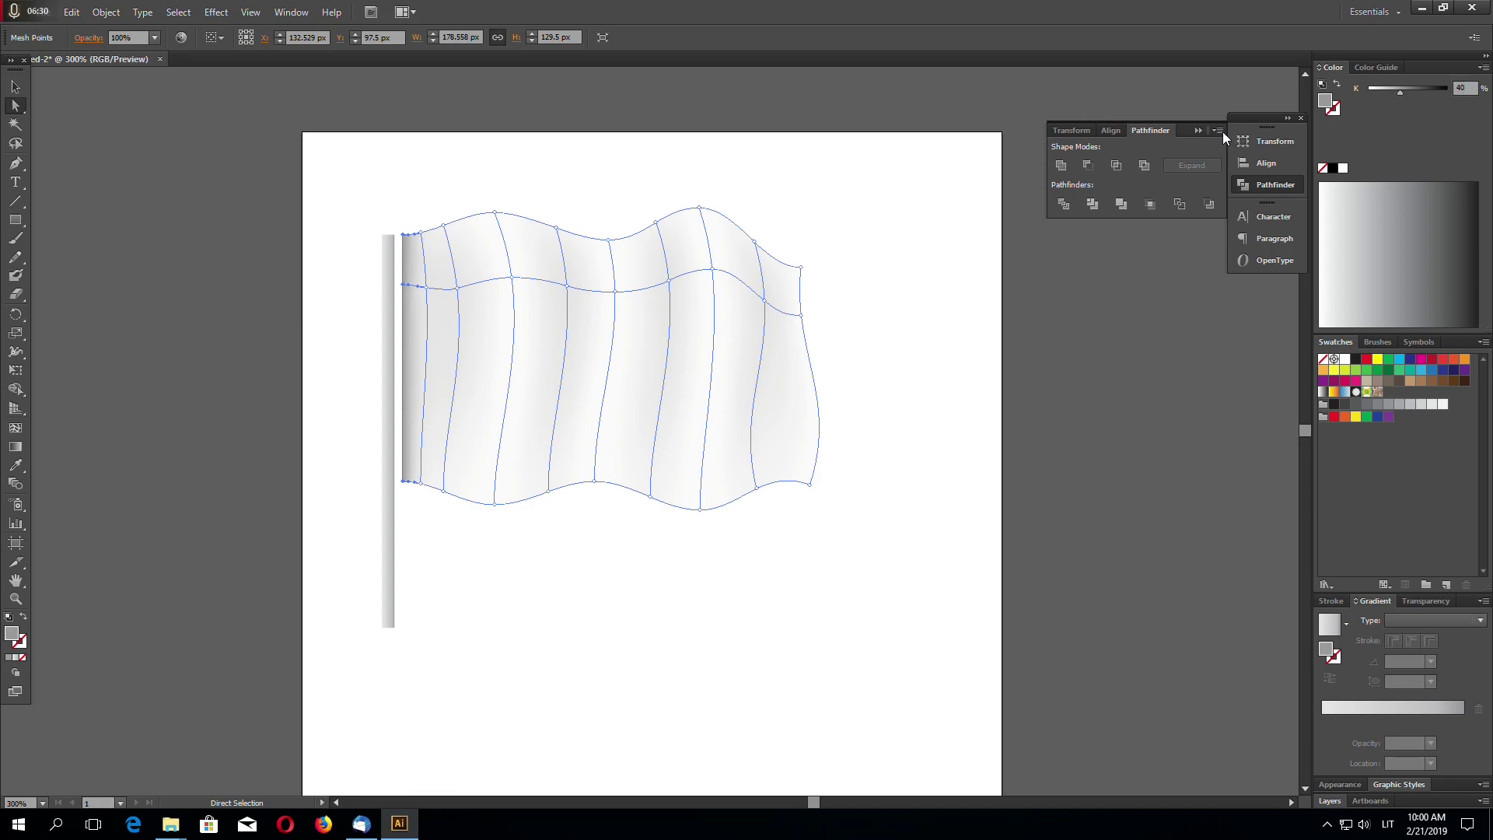
pyautogui.press('v')
pyautogui.click(444, 542)
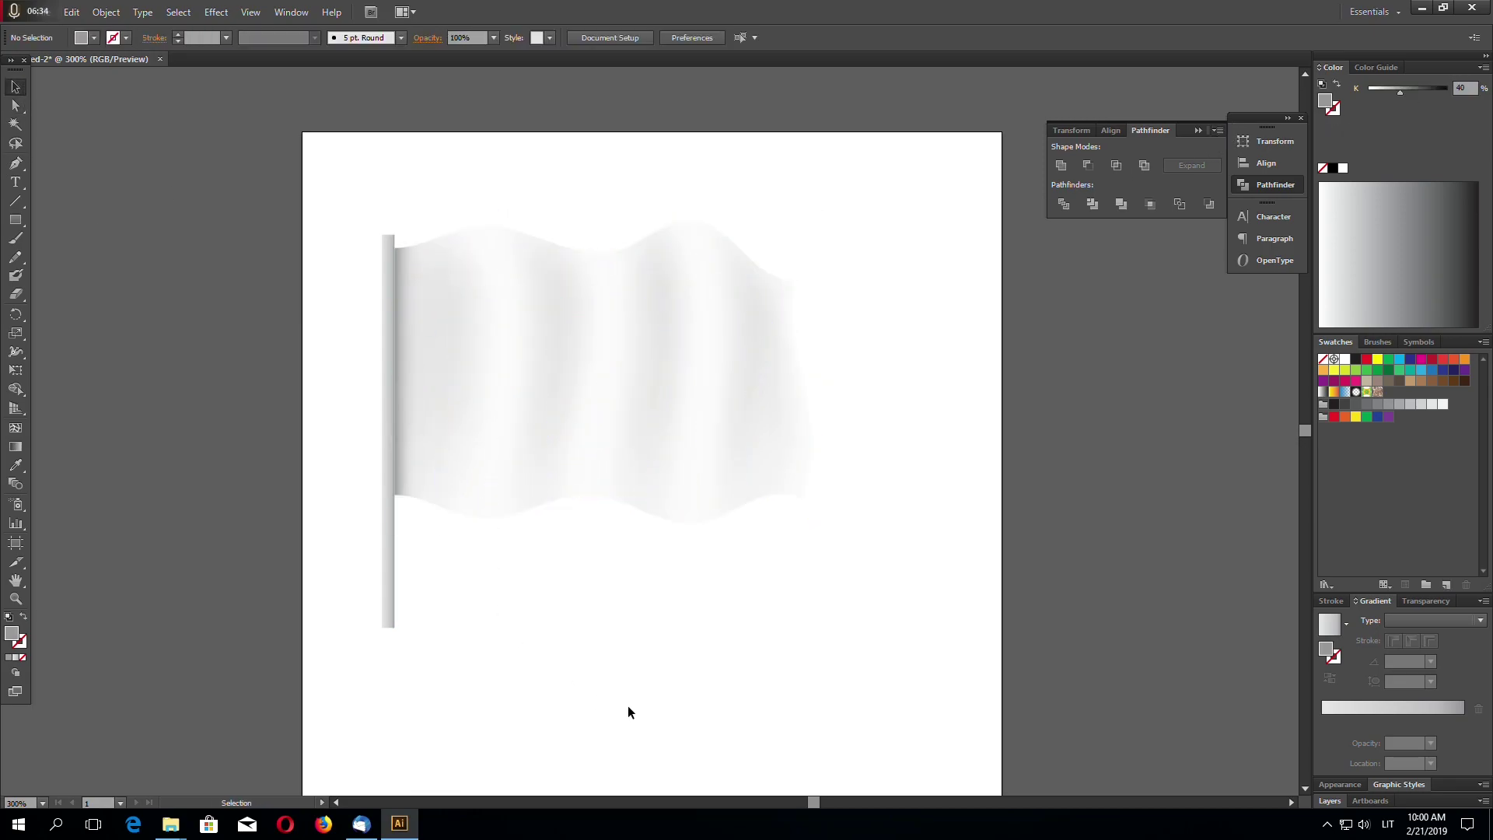
# Step: Select the flag and pole, enlarge them by the bounding-box corner, and review at 150–300% zoom
pyautogui.press('a')
pyautogui.hotkey('ctrl', '-')
pyautogui.hotkey('ctrl', '=')
pyautogui.moveTo(286, 672); pyautogui.dragTo(762, 226)
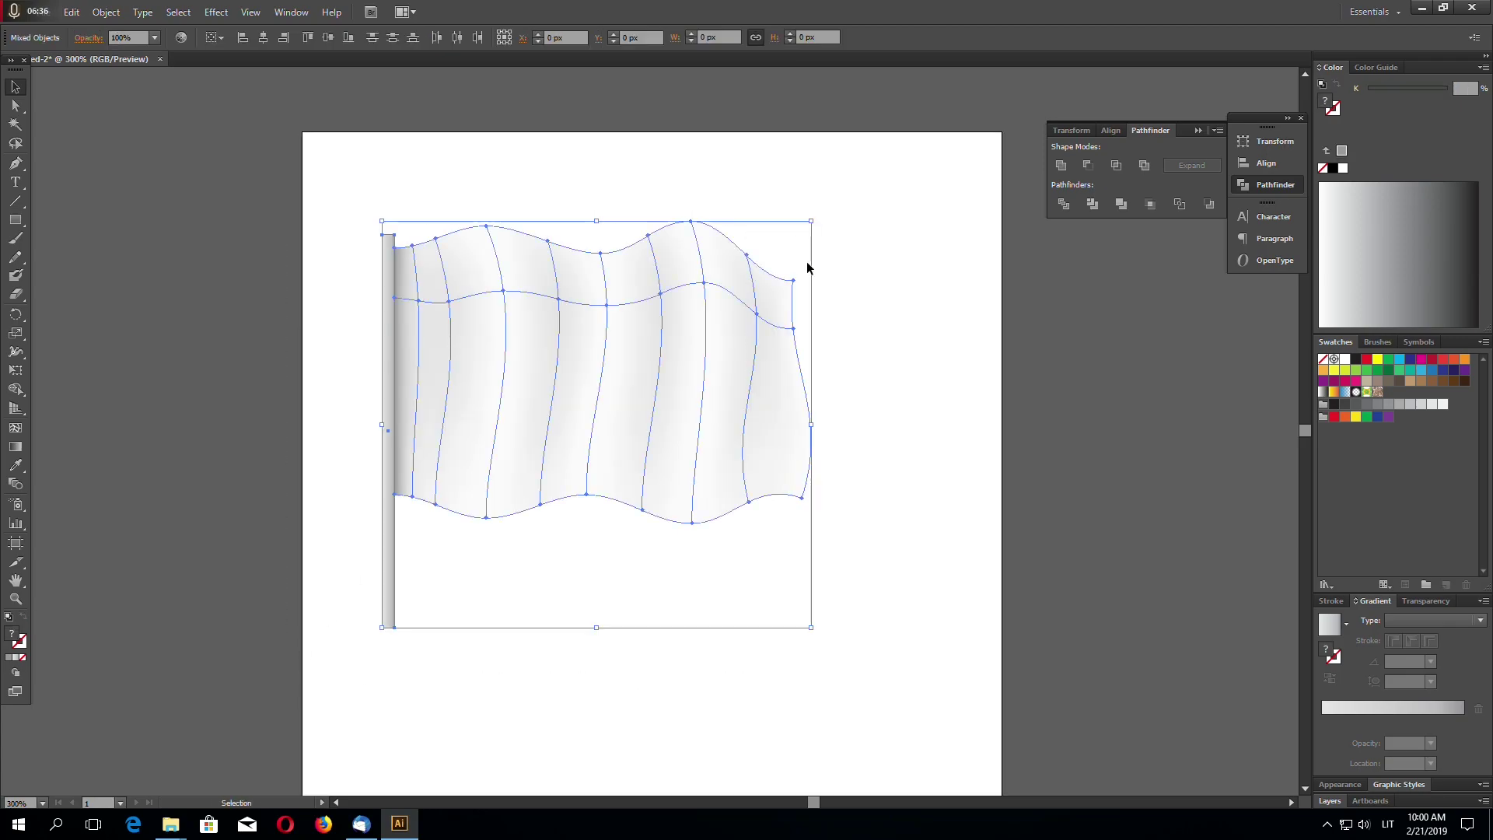
pyautogui.scroll(-4, 908, 523)
pyautogui.scroll(-1, 907, 523)
pyautogui.moveTo(816, 577); pyautogui.dragTo(935, 692)
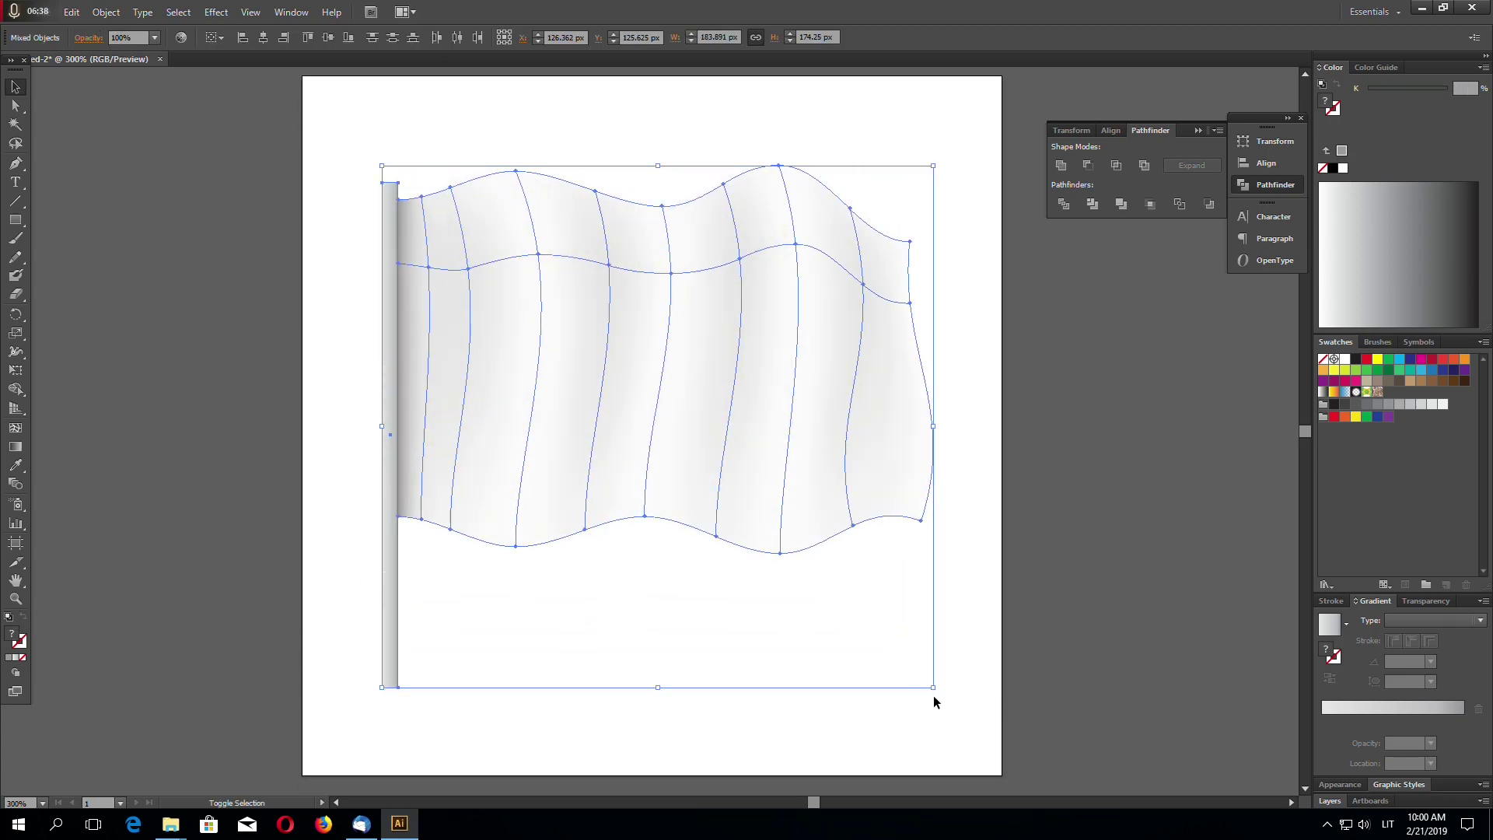
pyautogui.scroll(1, 1132, 594)
pyautogui.hotkey('ctrl', '-')
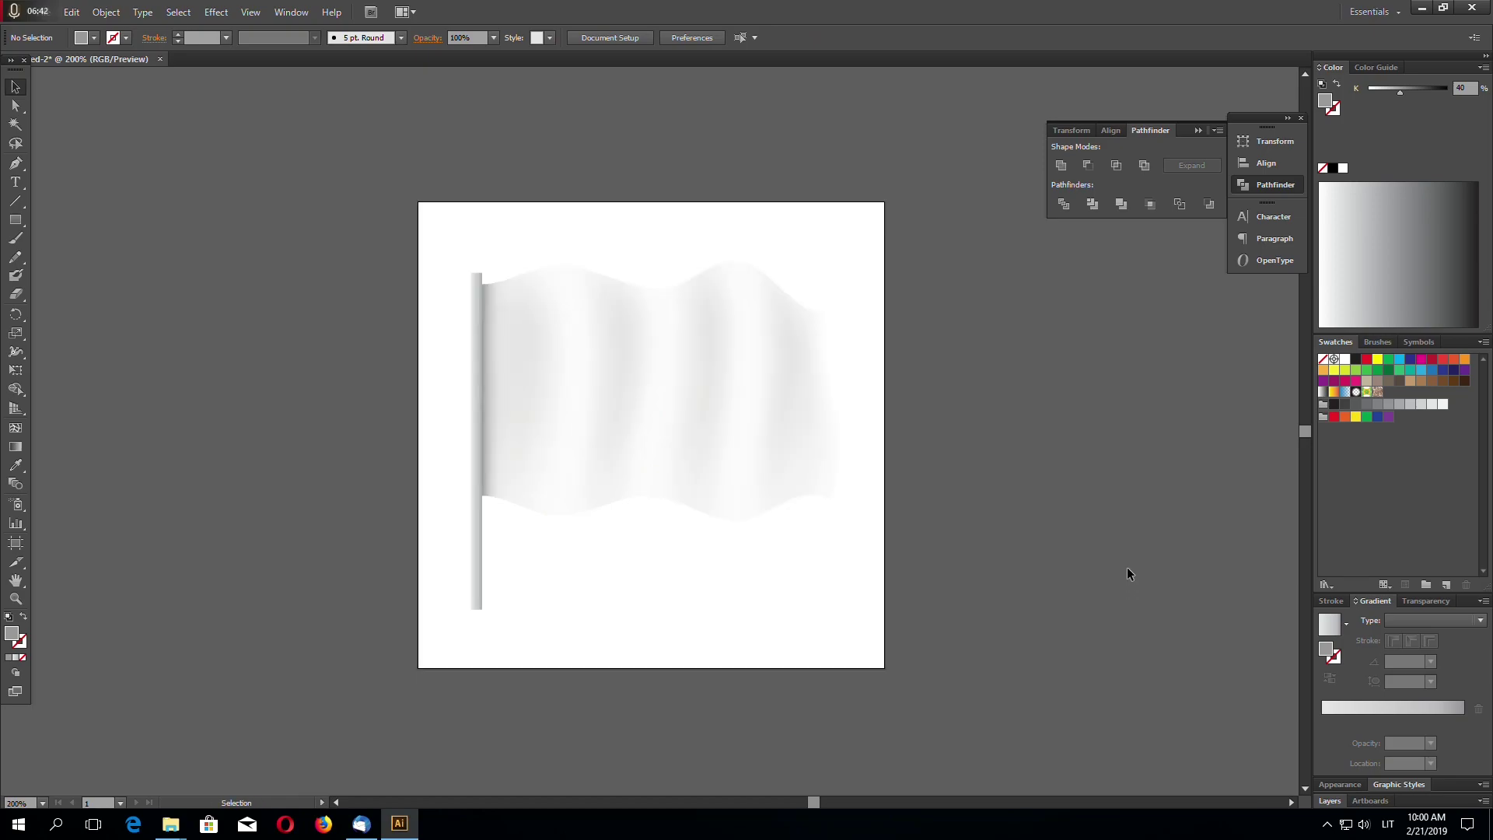
pyautogui.hotkey('ctrl', '+')
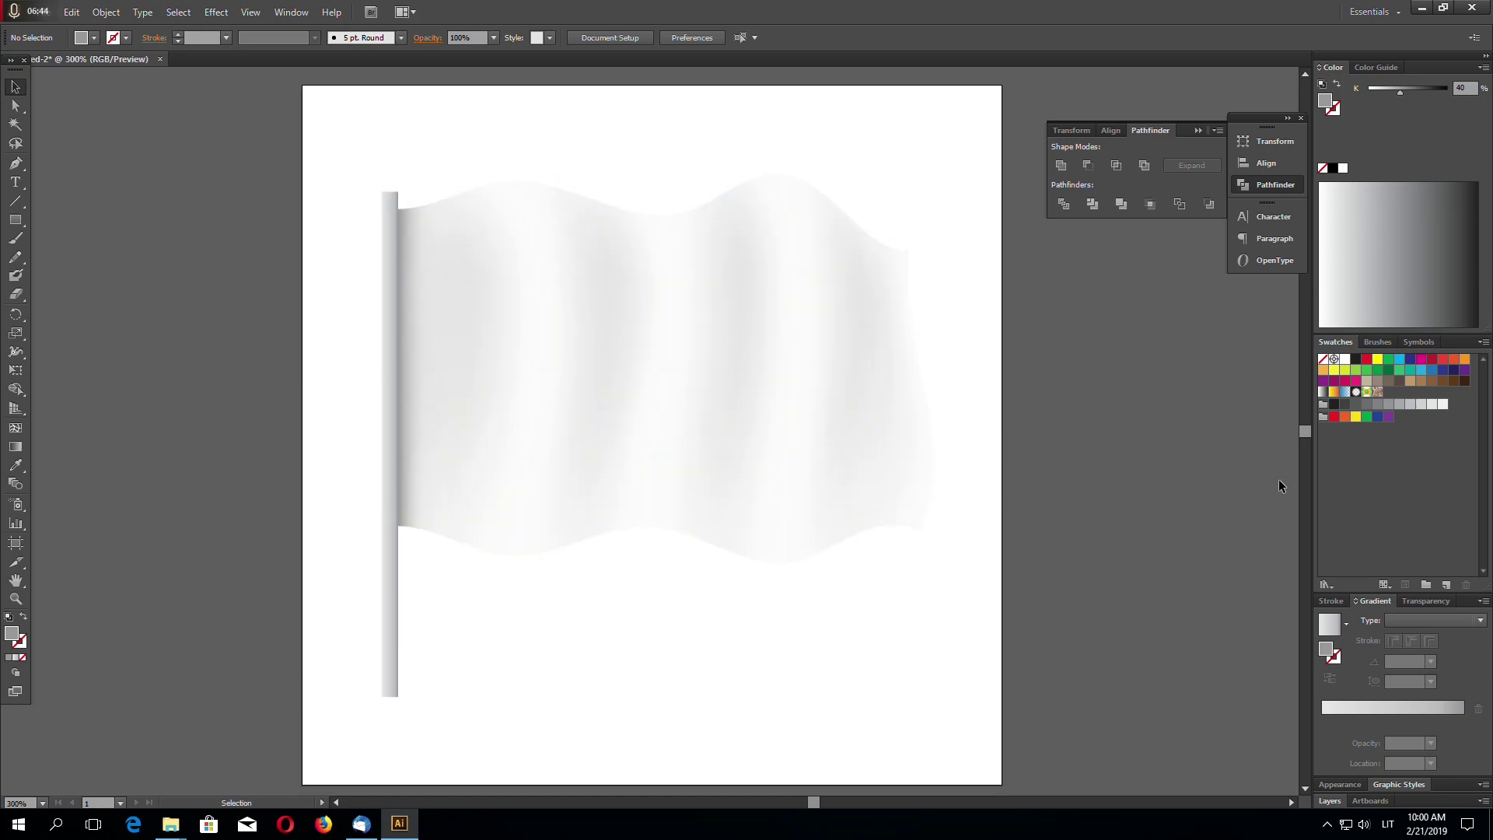
pyautogui.hotkey('ctrl', '-')
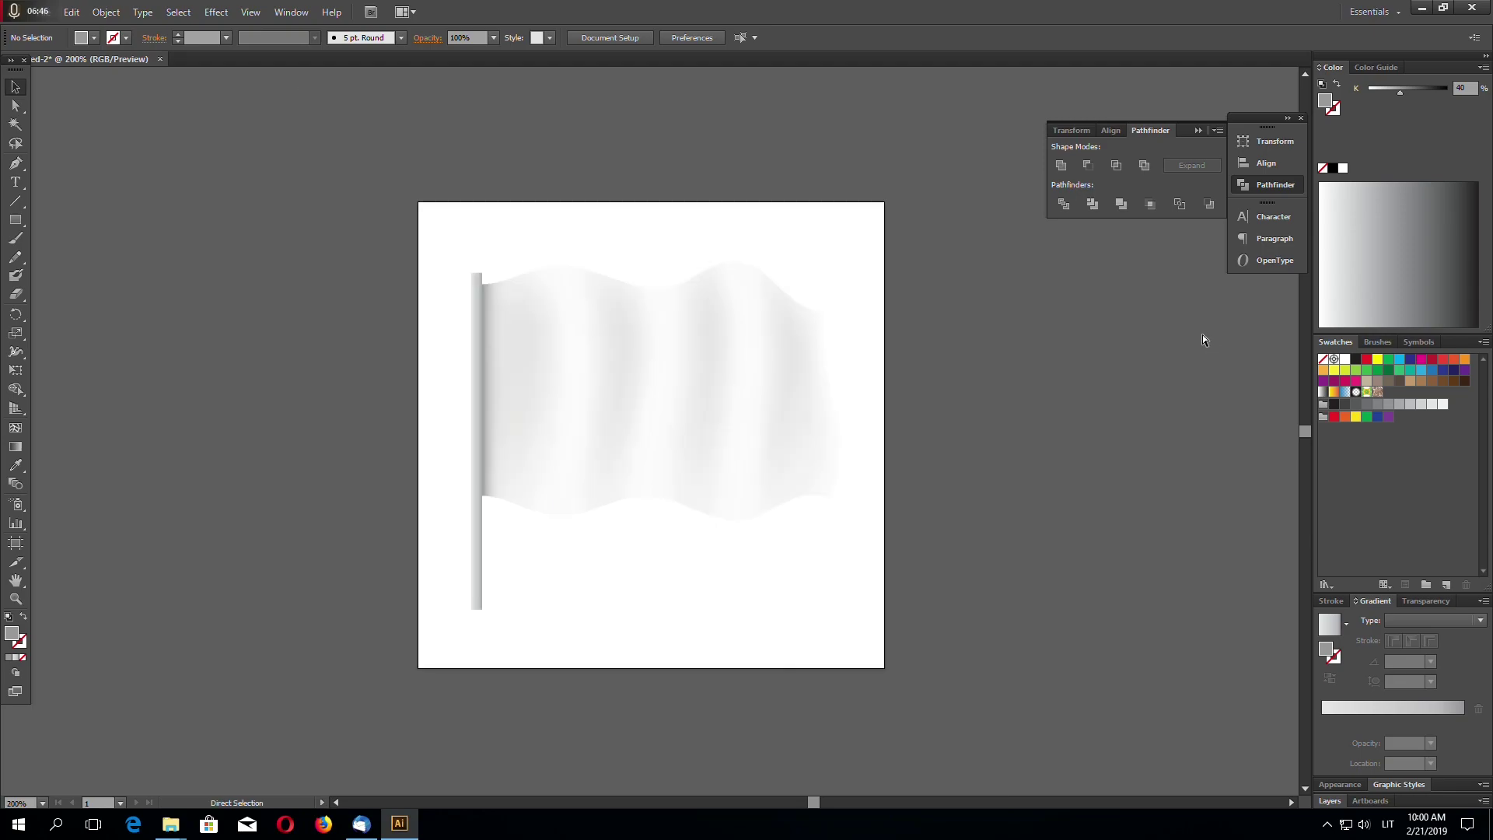
pyautogui.hotkey('ctrl', '-')
pyautogui.hotkey('ctrl', '+')
pyautogui.hotkey('ctrl', '+')
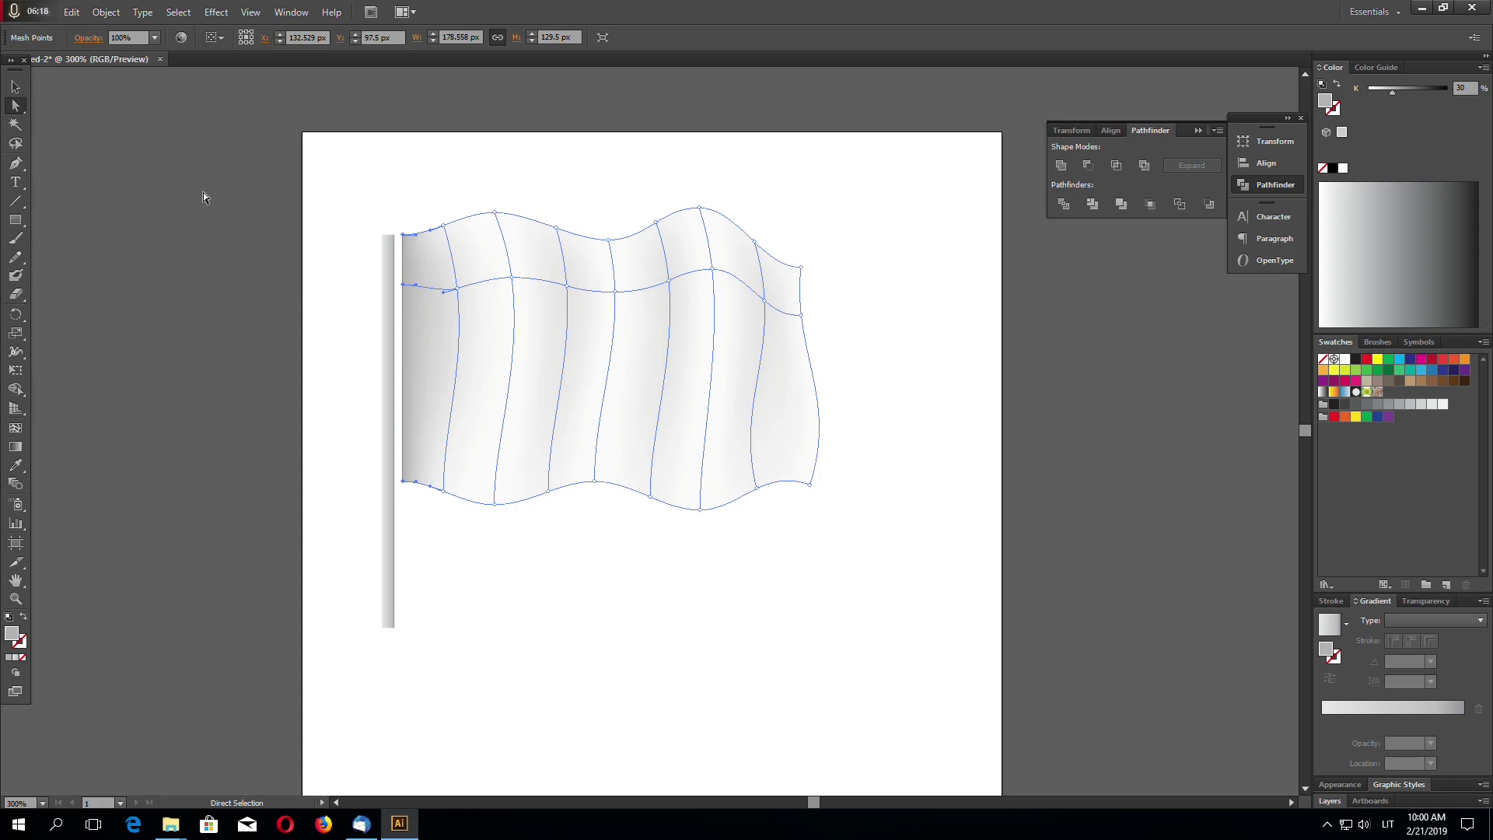
# Step: Undo back to the 10% K edge shading and add a mesh line near the flag's top-left corner
pyautogui.keyDown('ctrl'); pyautogui.click(412, 243); pyautogui.keyUp('ctrl')
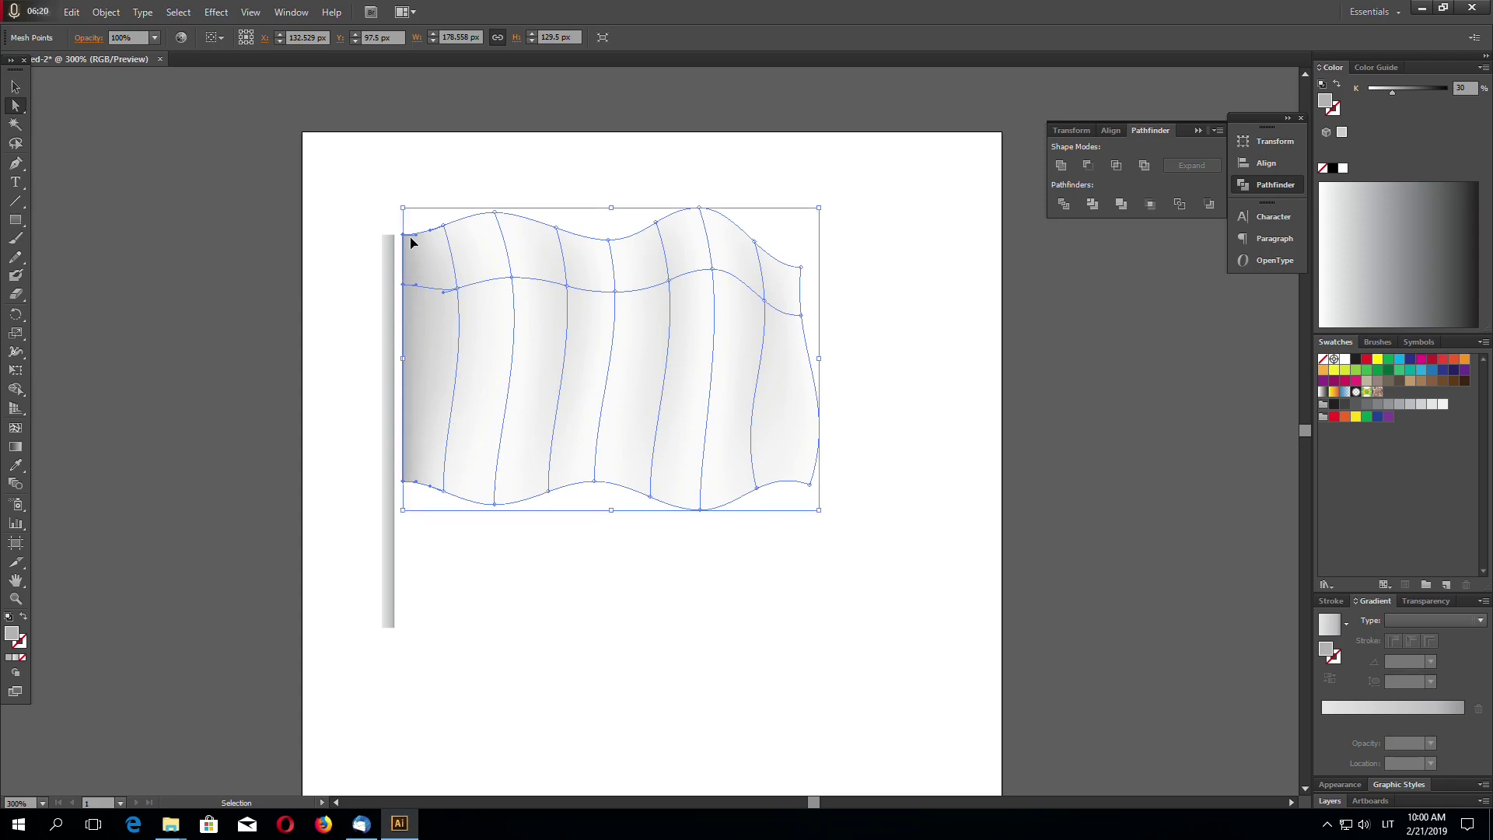
pyautogui.hotkey('ctrl', 'z')
pyautogui.hotkey('ctrl', 'z')
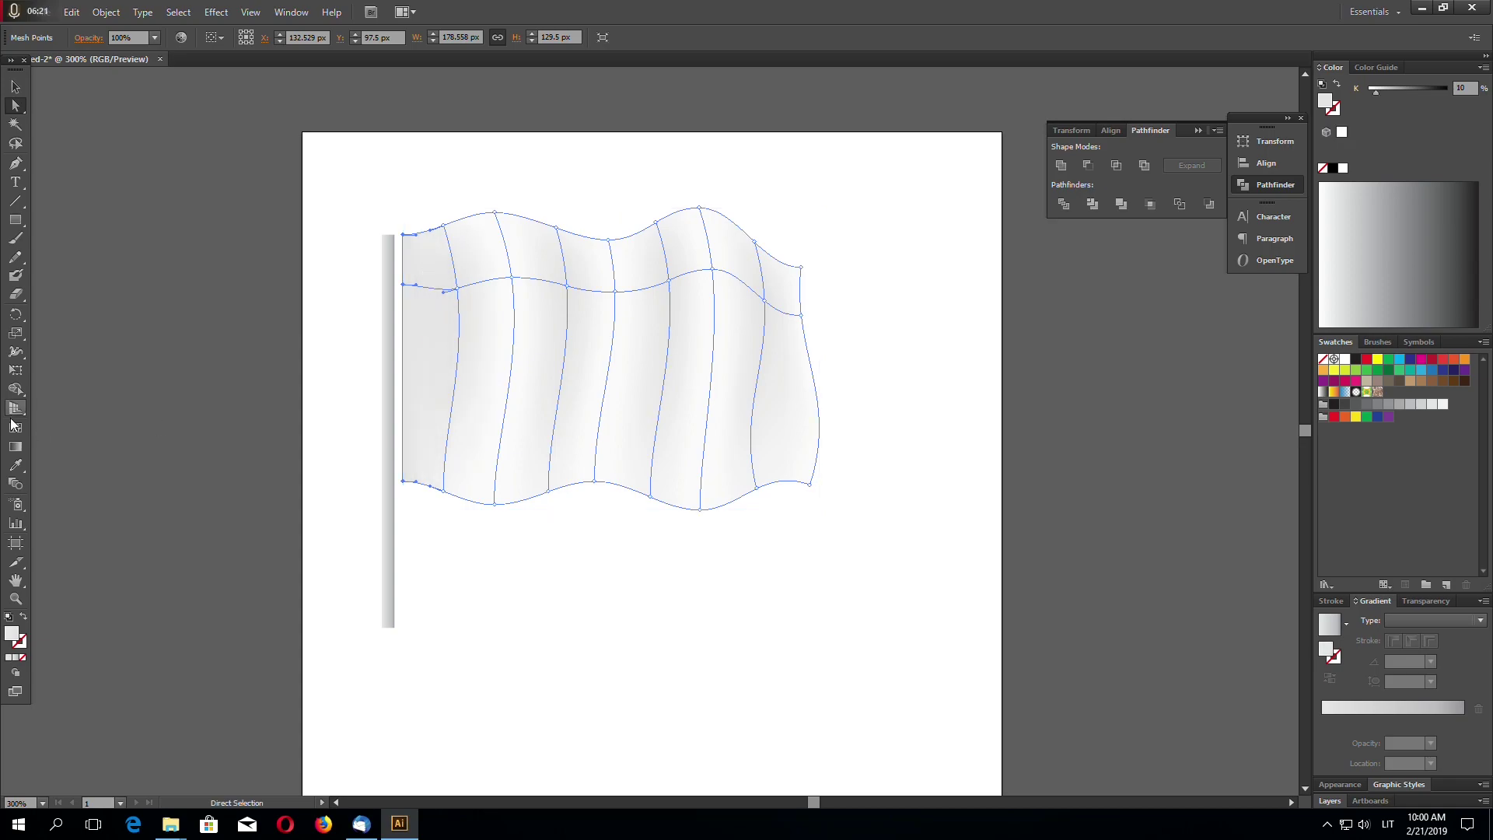
pyautogui.click(14, 426)
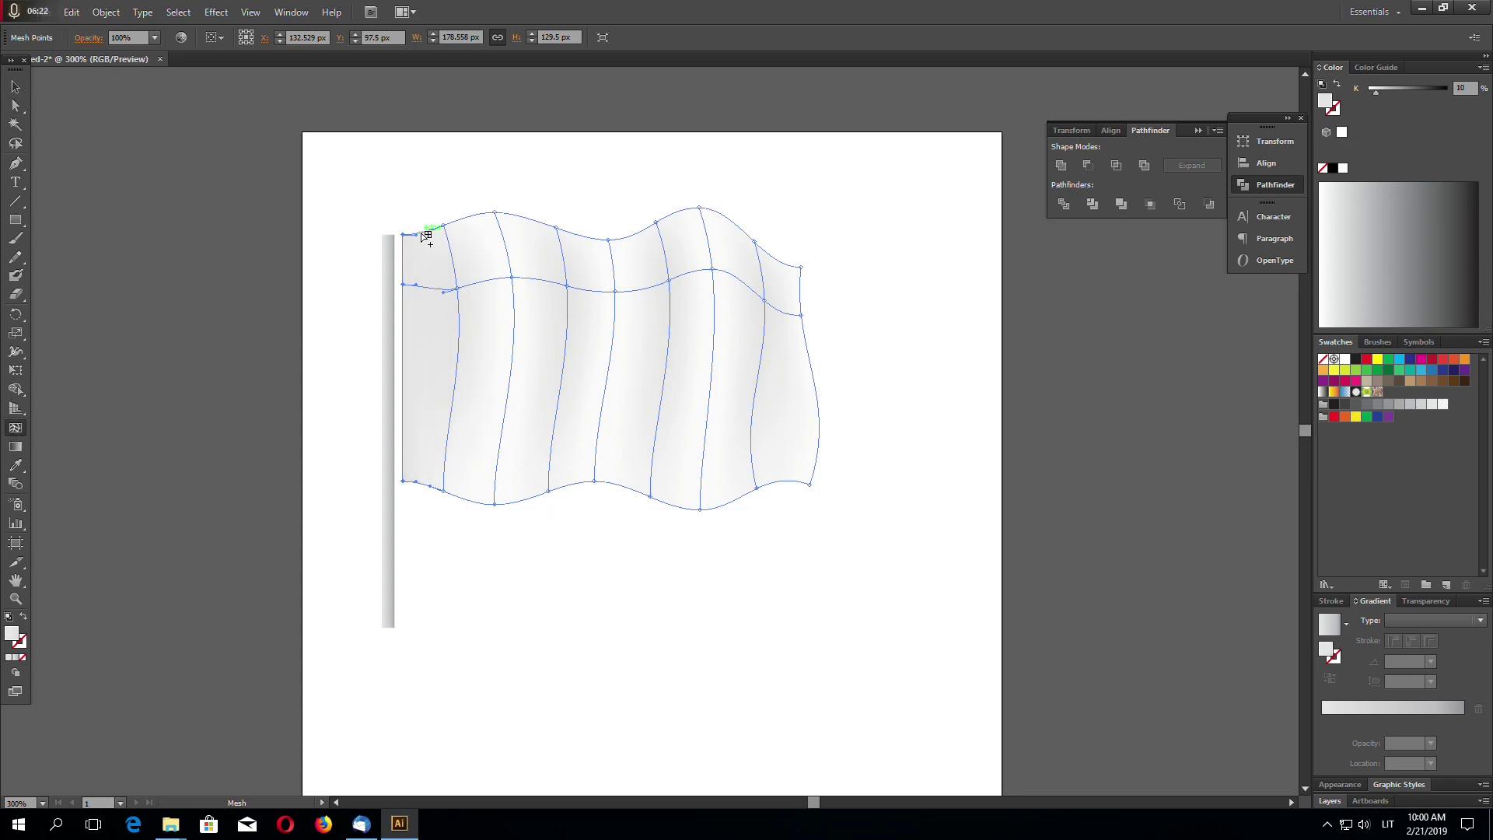
pyautogui.click(422, 232)
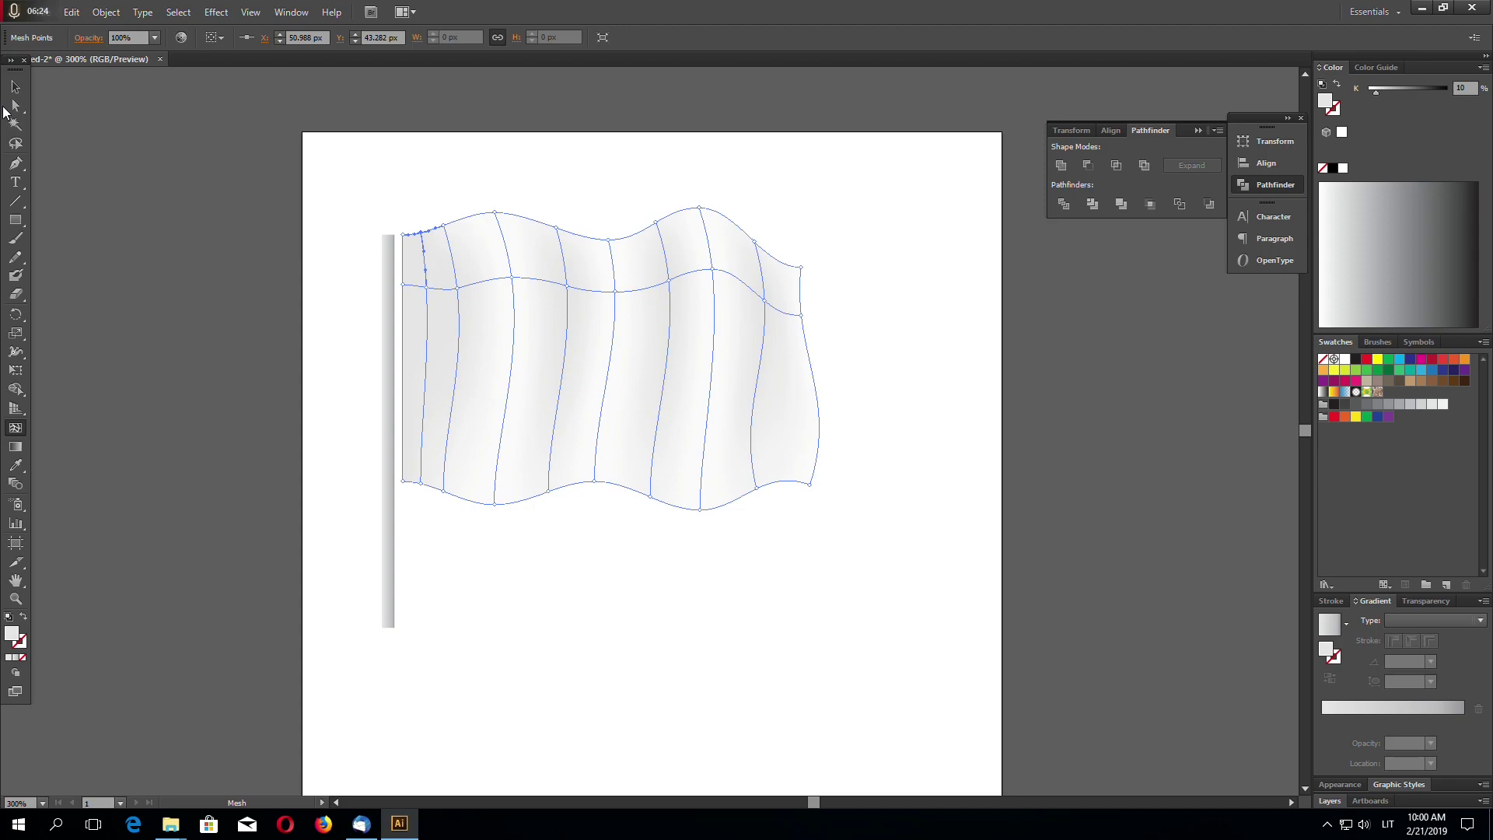
# Step: Darken the pole-side edge mesh points to K 30, then to 40% grey
pyautogui.click(15, 106)
pyautogui.moveTo(400, 228); pyautogui.dragTo(407, 517)
pyautogui.click(1462, 88)
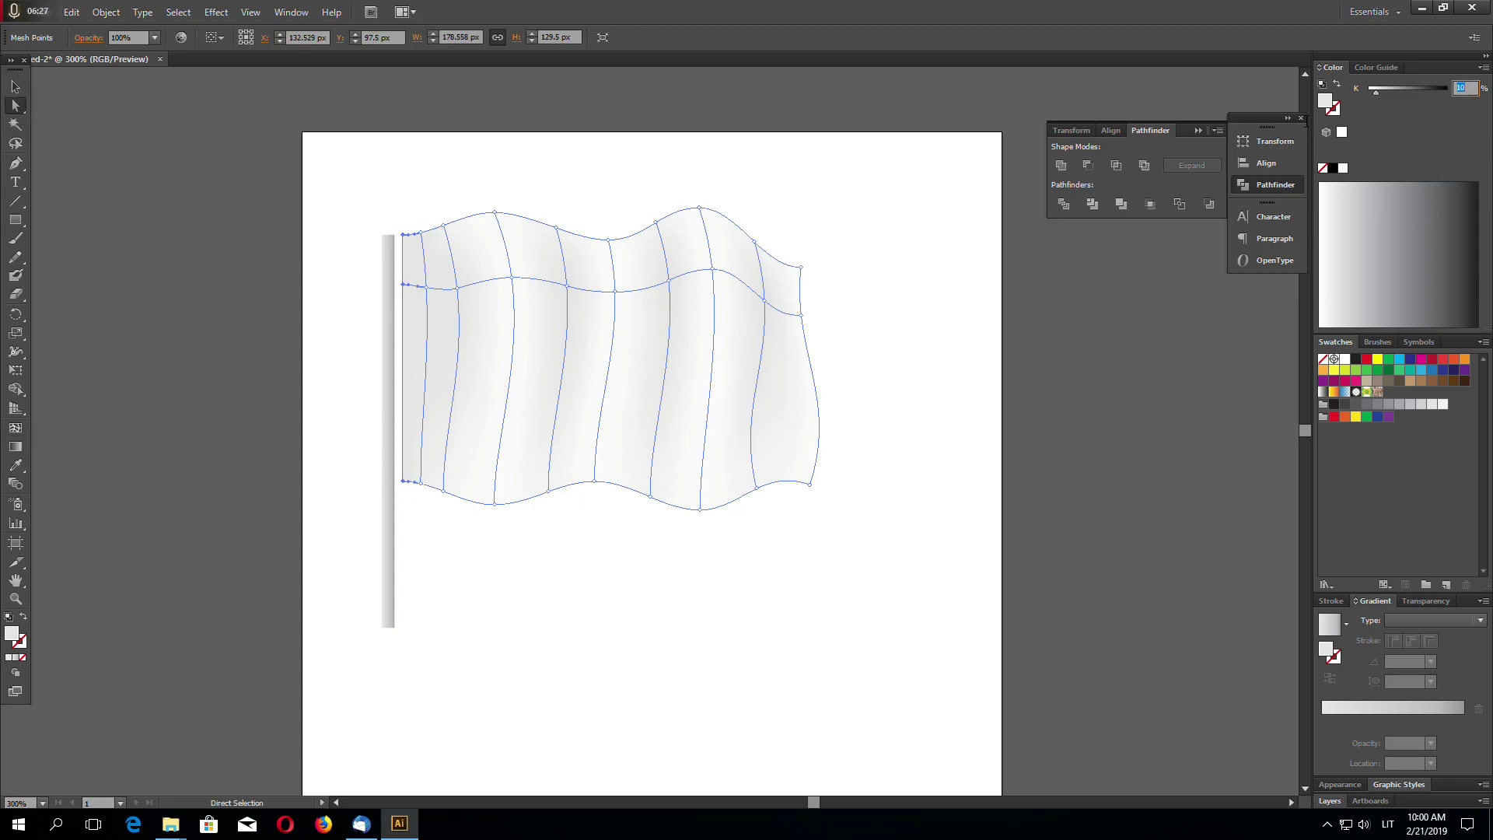
pyautogui.write('30')
pyautogui.press('Return')
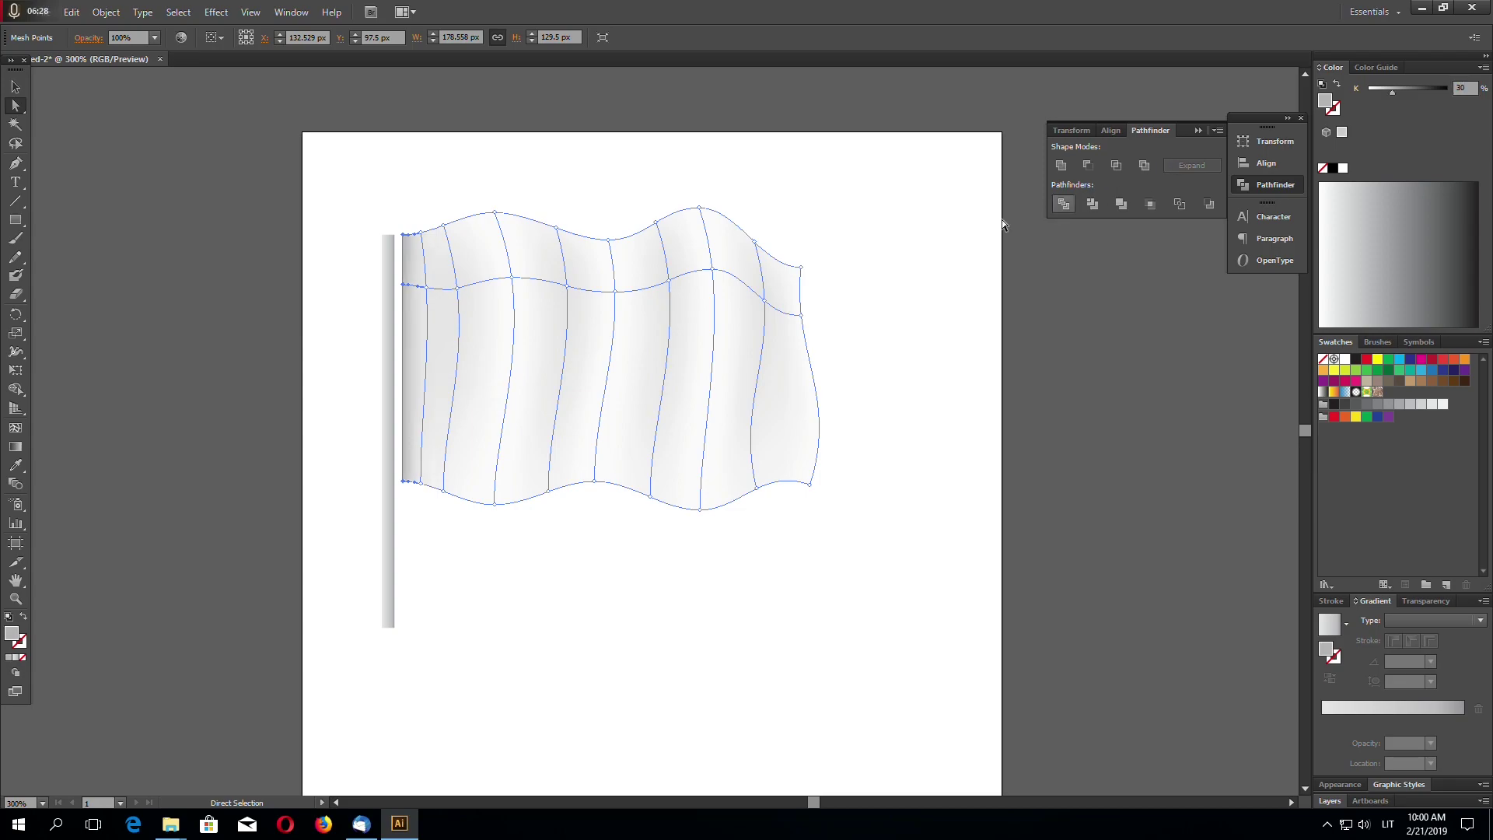
pyautogui.click(1462, 87)
pyautogui.write('40')
pyautogui.press('Return')
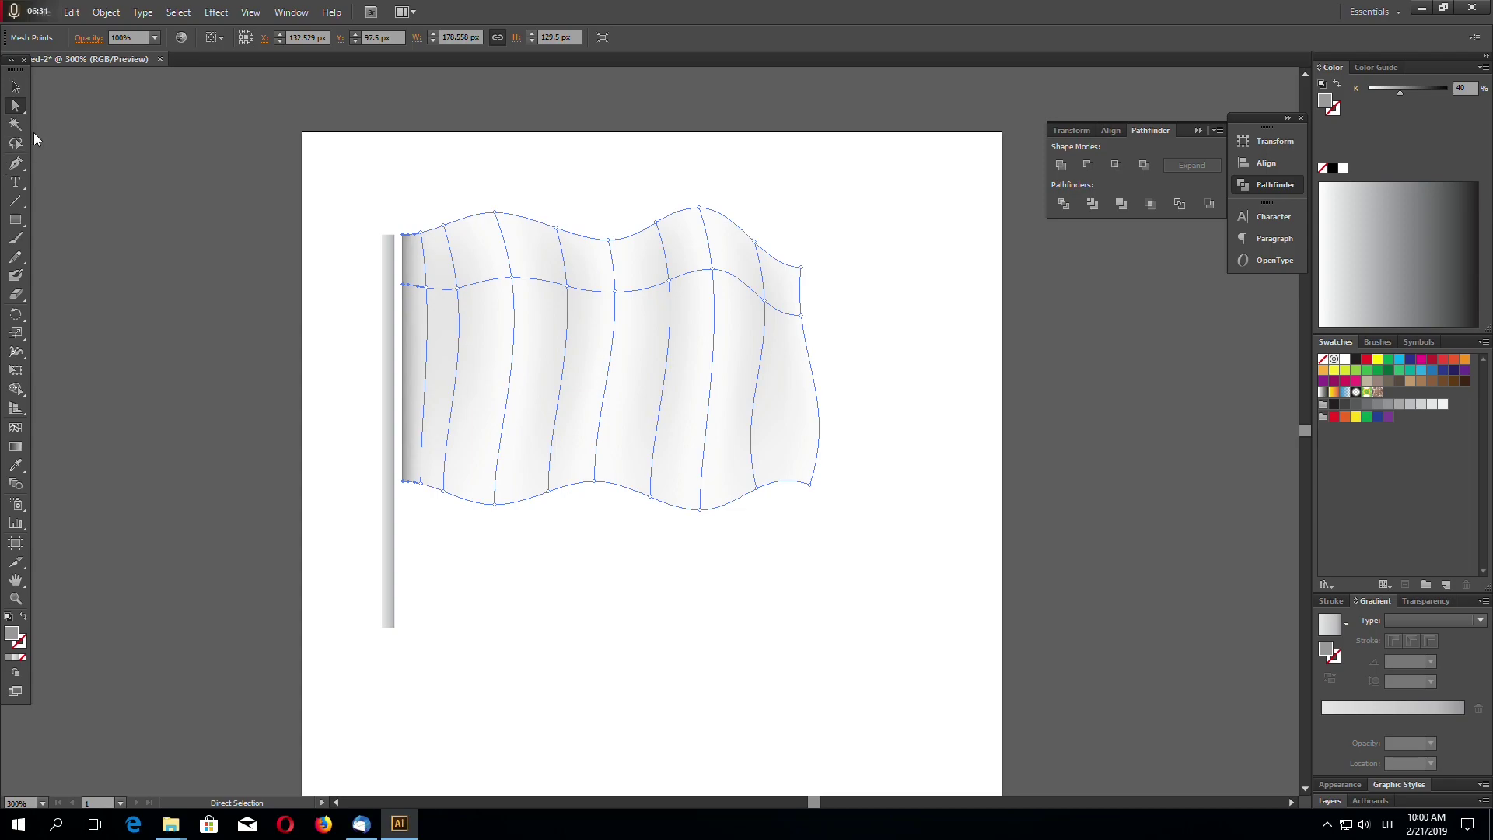
# Step: Nudge the whole flag slightly left and down so it sits snugly against the pole
pyautogui.click(21, 87)
pyautogui.click(443, 543)
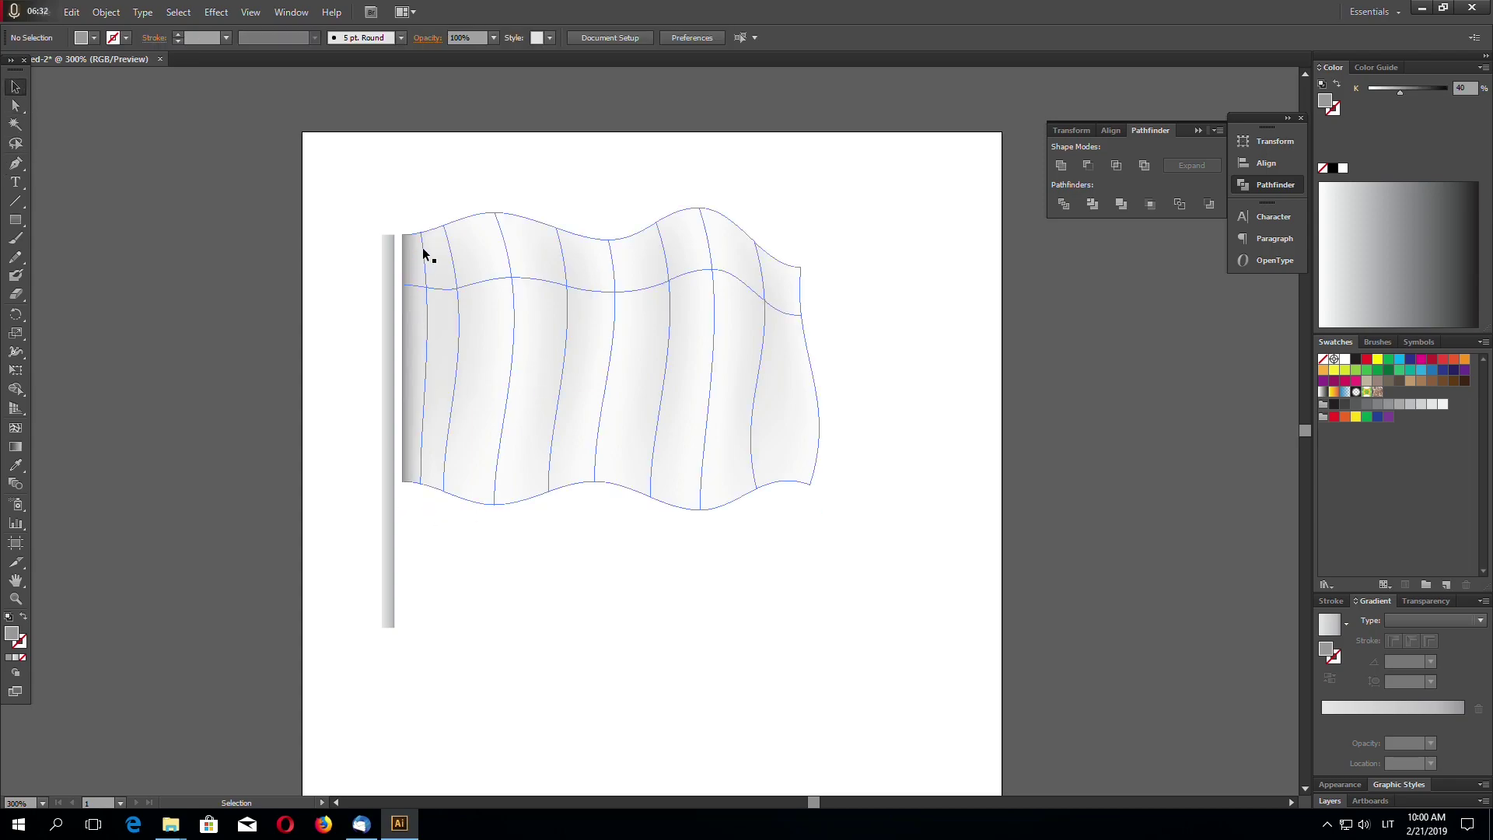
pyautogui.moveTo(402, 232); pyautogui.dragTo(394, 245)
pyautogui.click(515, 639)
# Step: Scale the flag and pole up together proportionally to about 223 × 211 px
pyautogui.hotkey('ctrl', '-')
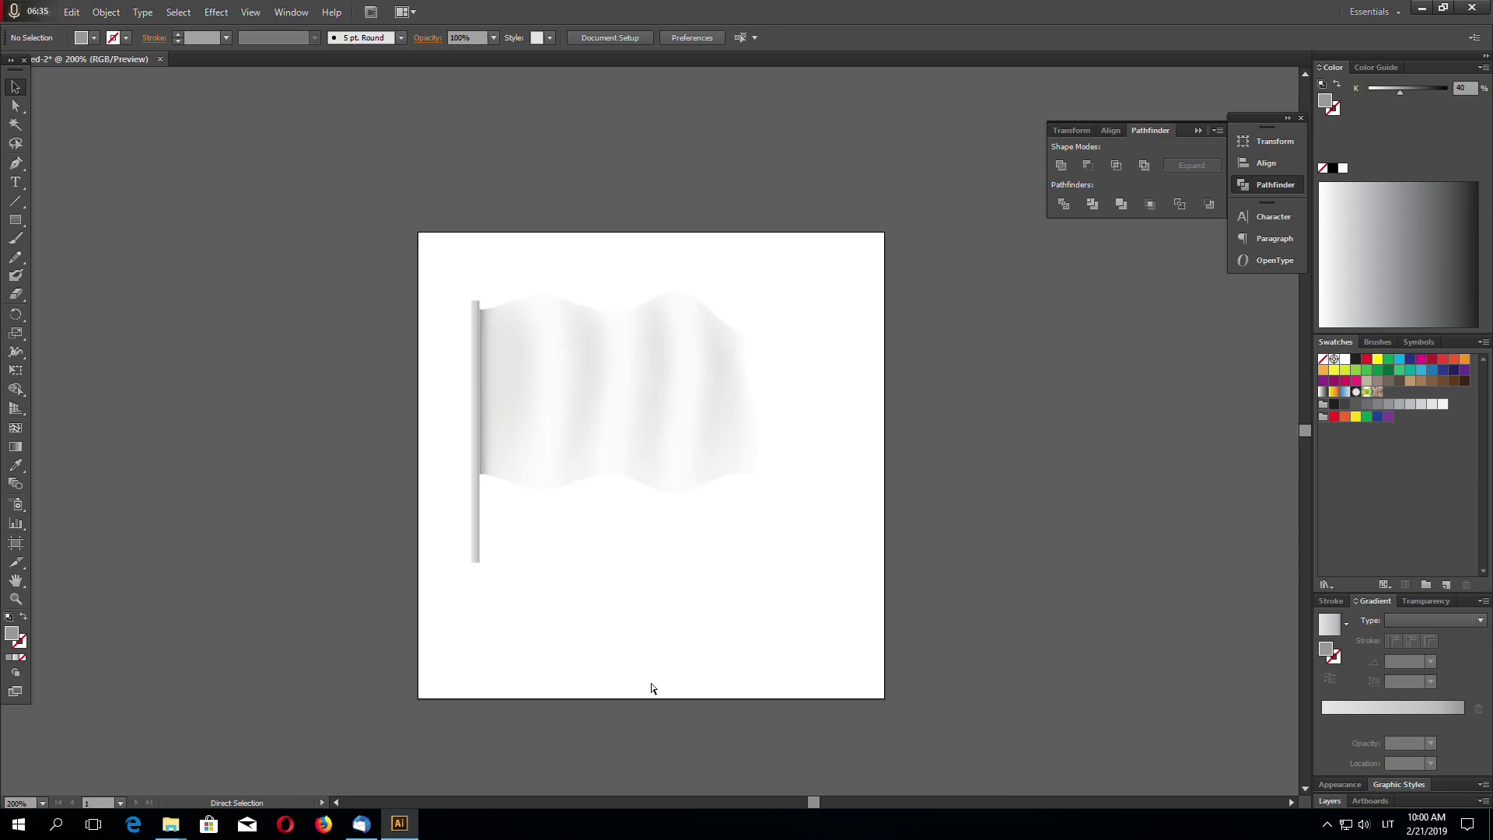
pyautogui.hotkey('ctrl', '+')
pyautogui.moveTo(314, 673); pyautogui.dragTo(750, 217)
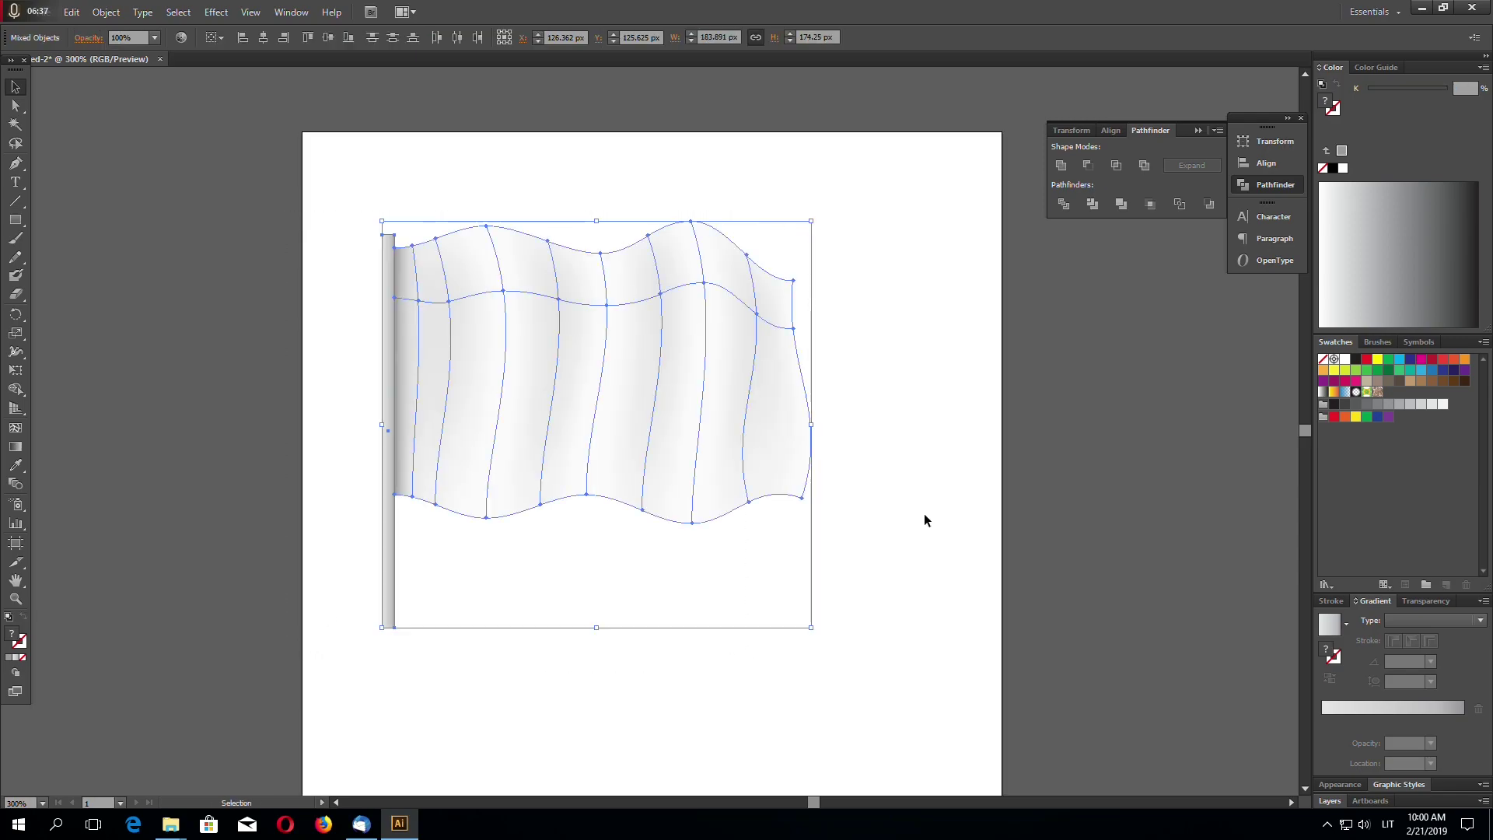
pyautogui.scroll(-1, 919, 513)
pyautogui.scroll(-1, 902, 547)
pyautogui.moveTo(811, 570); pyautogui.dragTo(933, 696)
pyautogui.click(1102, 588)
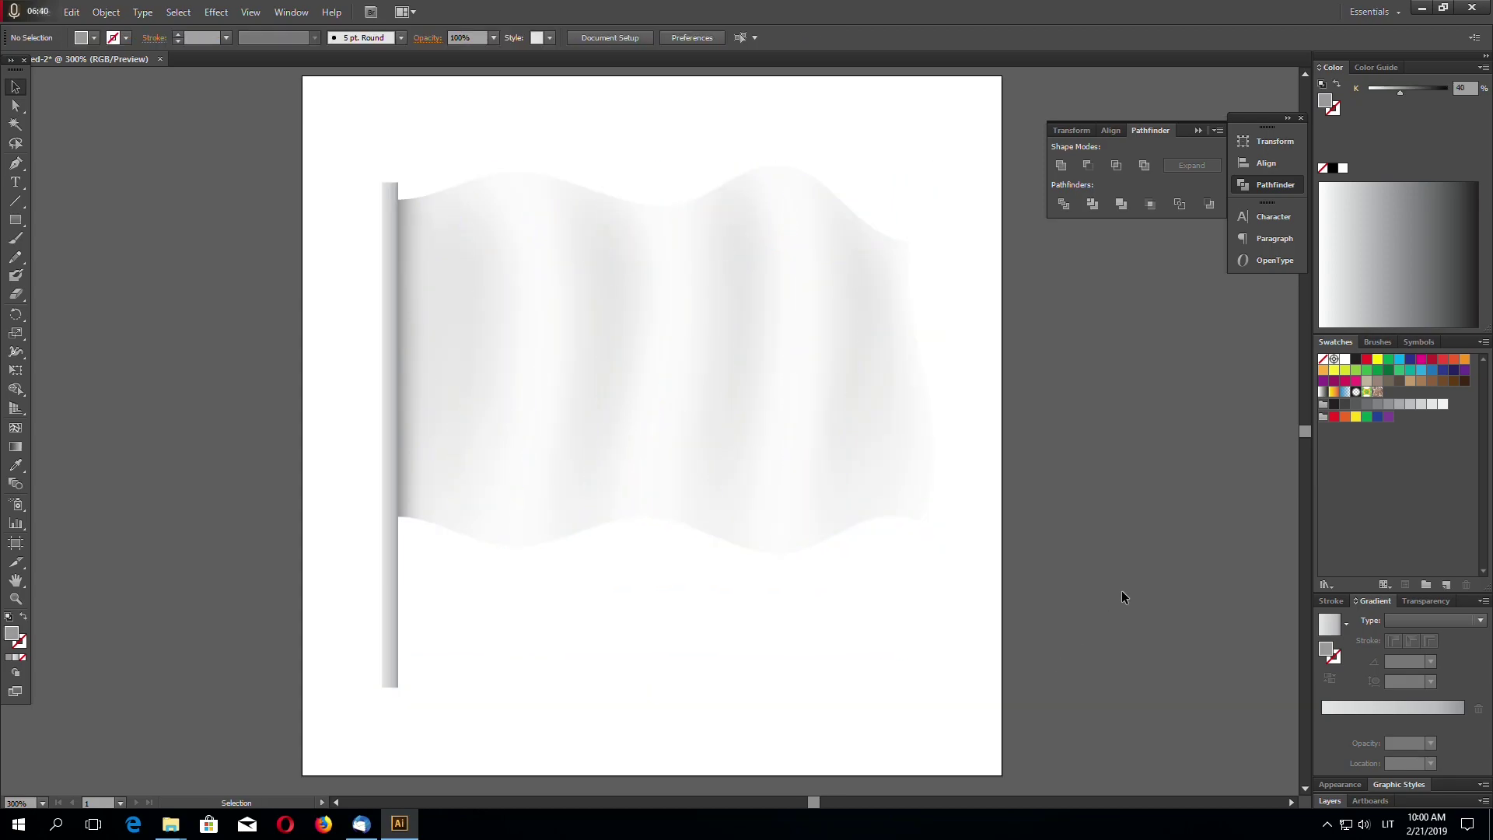
# Step: Zoom between 150%, 200% and 300% to review the enlarged flag
pyautogui.scroll(1, 1132, 593)
pyautogui.hotkey('ctrl', '-')
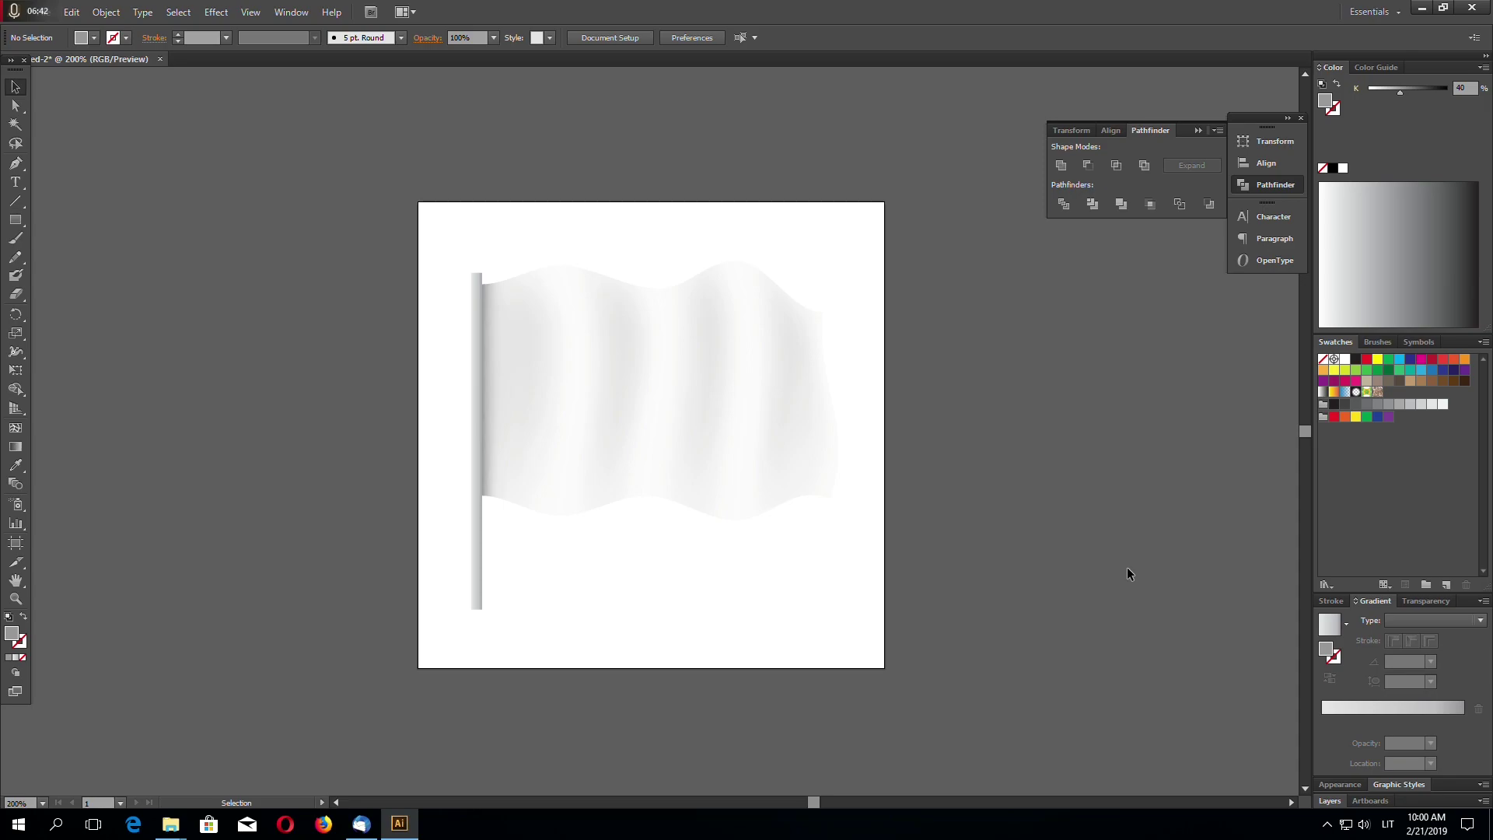
pyautogui.hotkey('ctrl', '+')
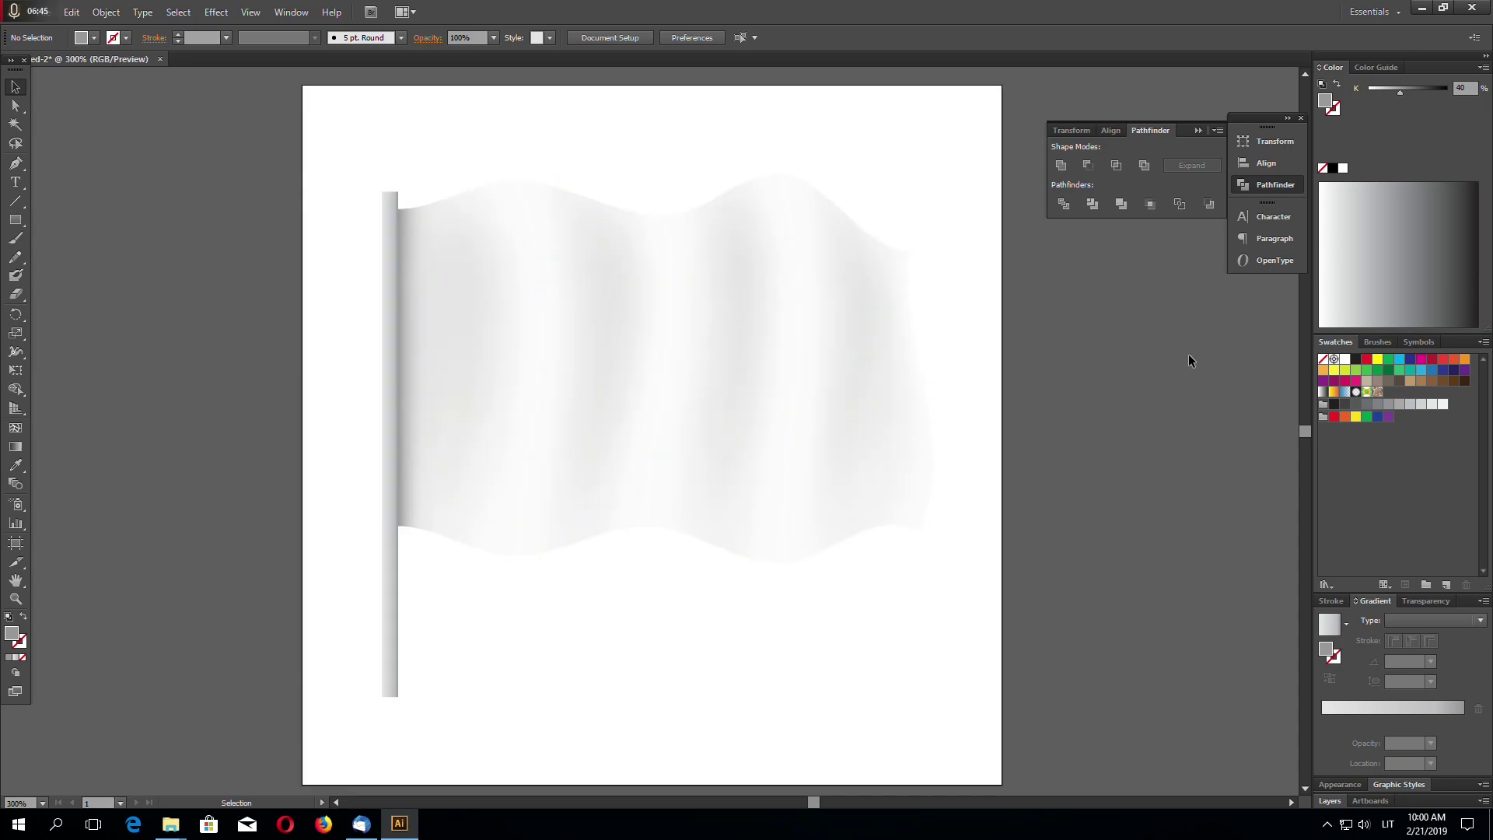
pyautogui.hotkey('ctrl', '-')
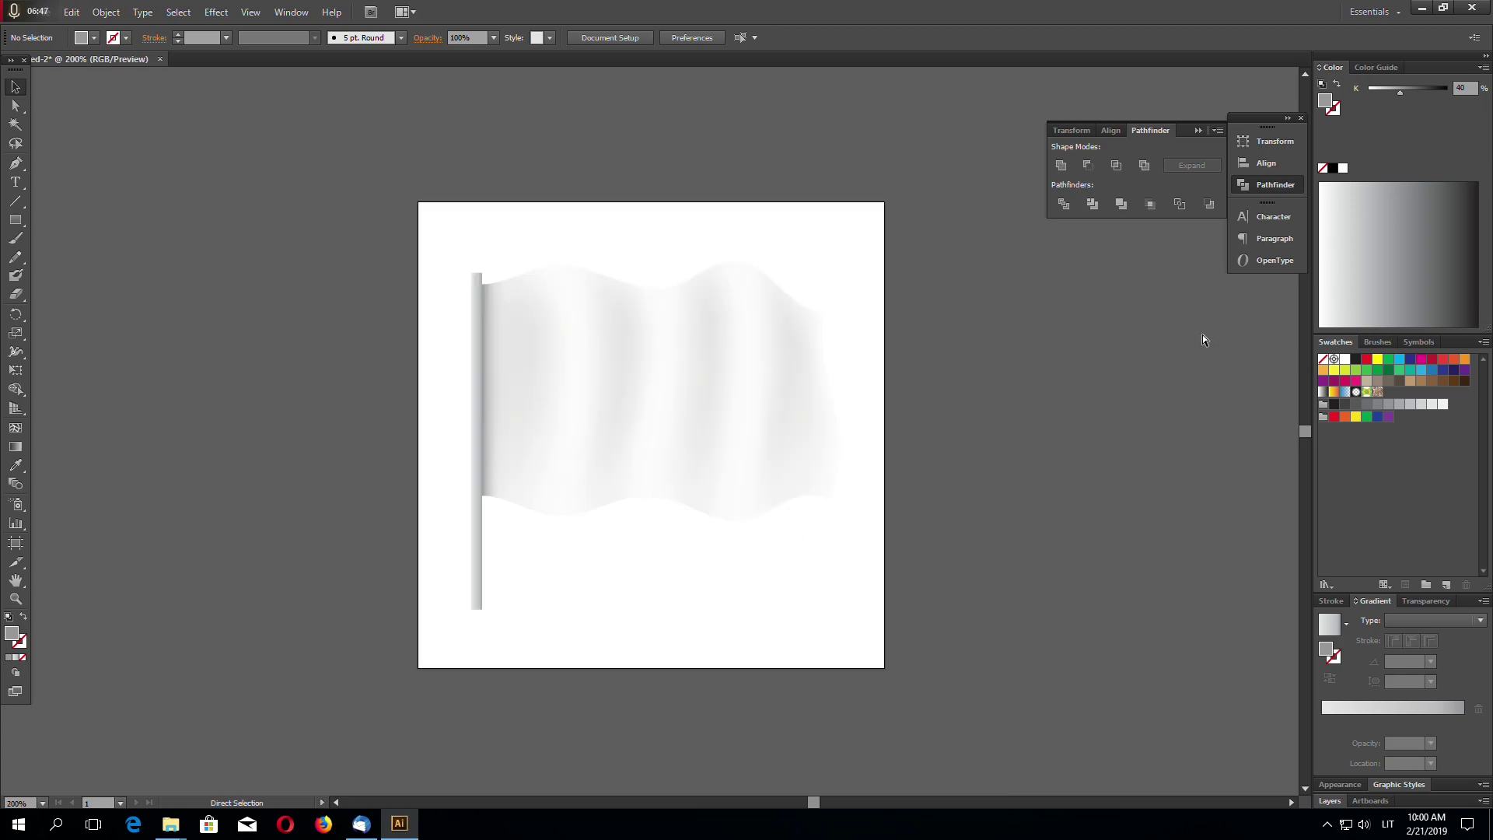
pyautogui.hotkey('ctrl', '-')
pyautogui.hotkey('ctrl', '+')
pyautogui.hotkey('ctrl', '+')
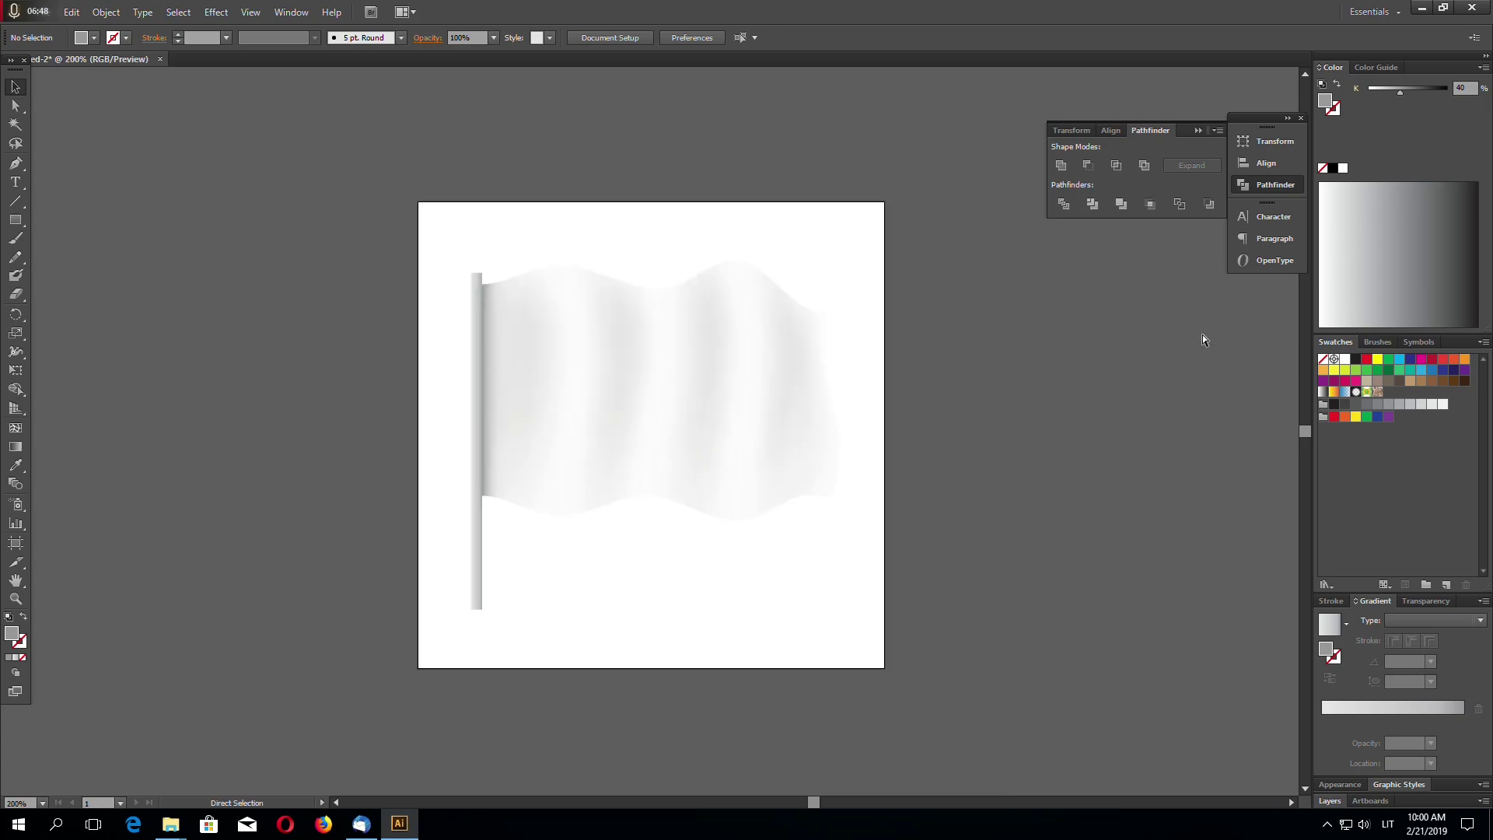